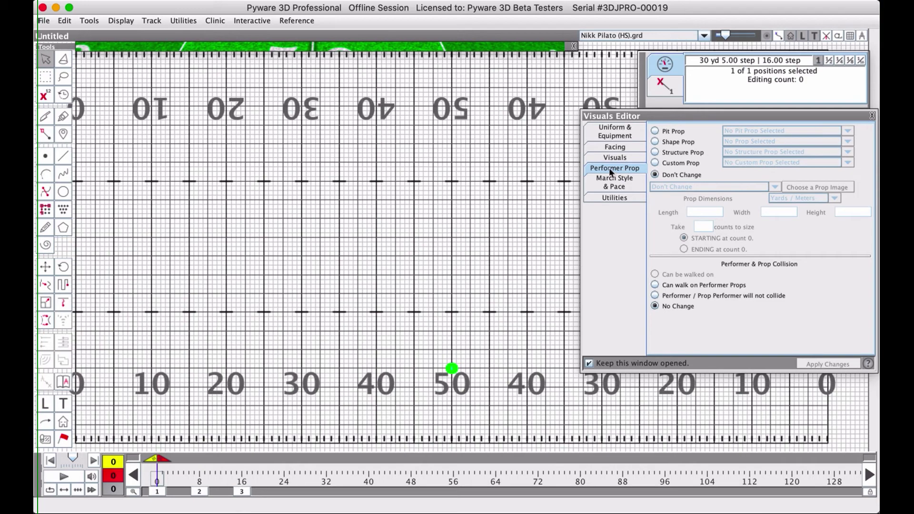
left_click(404, 42)
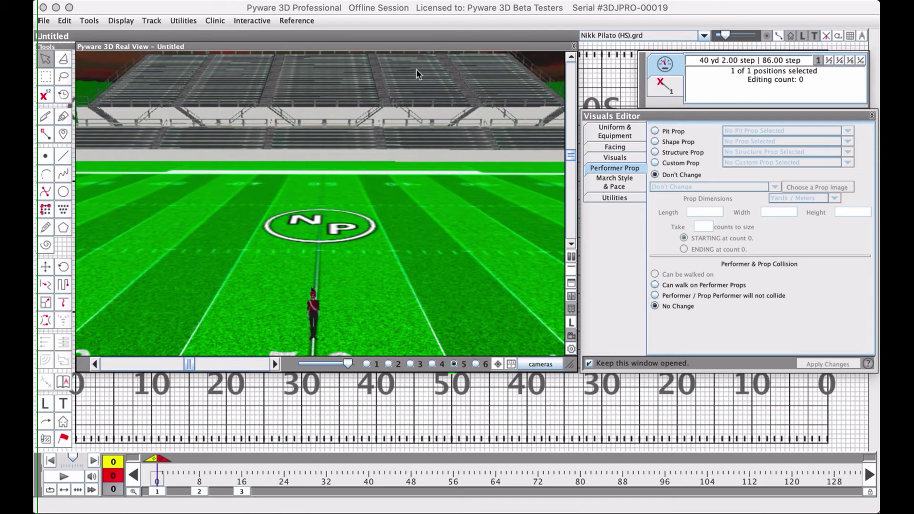
left_click(389, 47)
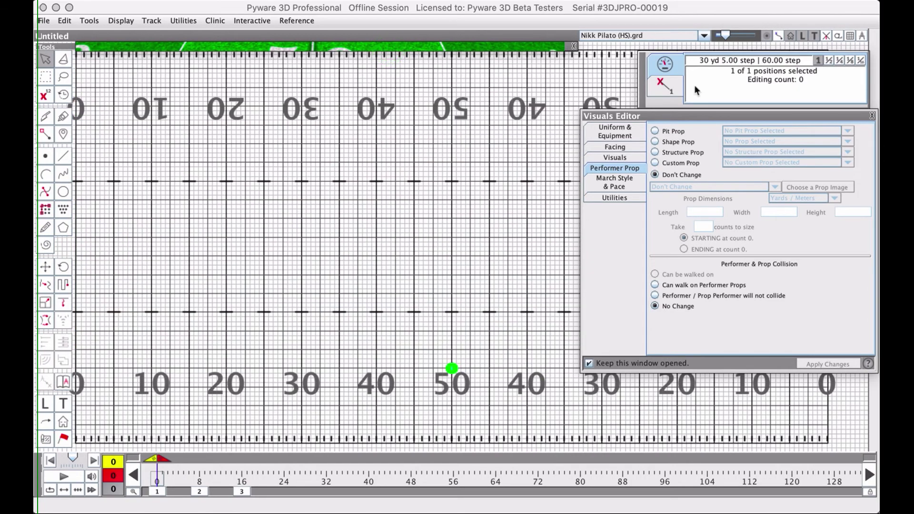
left_click(678, 118)
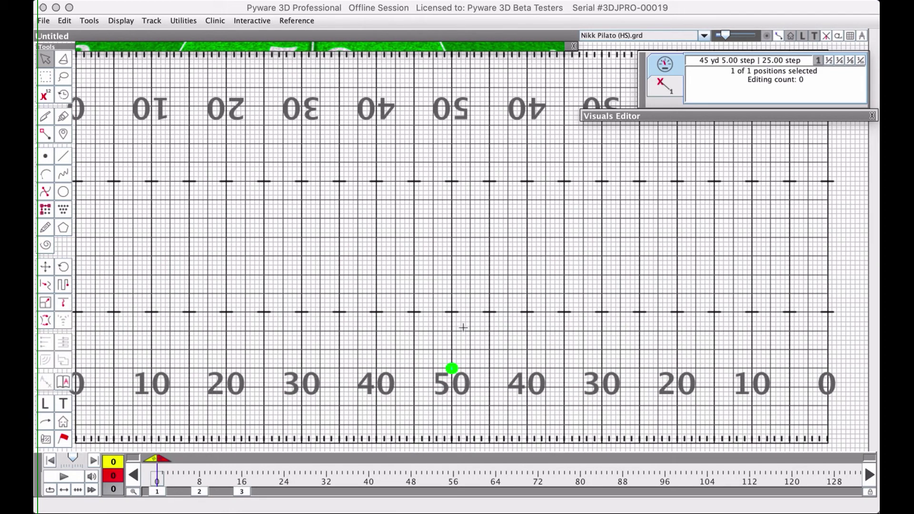
left_click(681, 119)
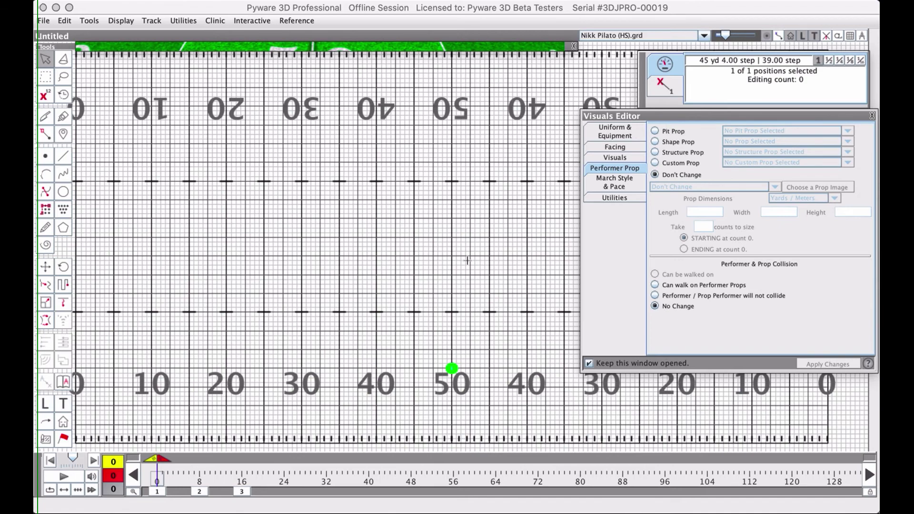
left_click(474, 376)
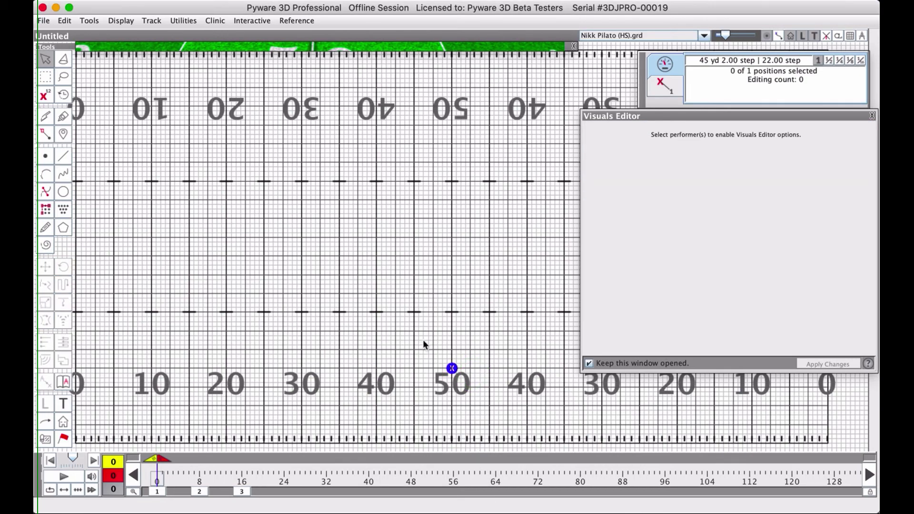
left_click(408, 46)
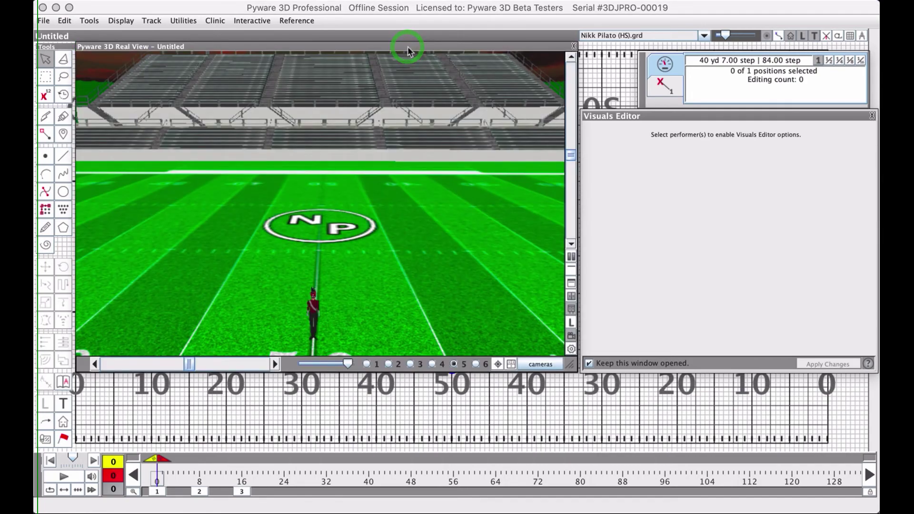
left_click_drag(353, 258, 353, 297)
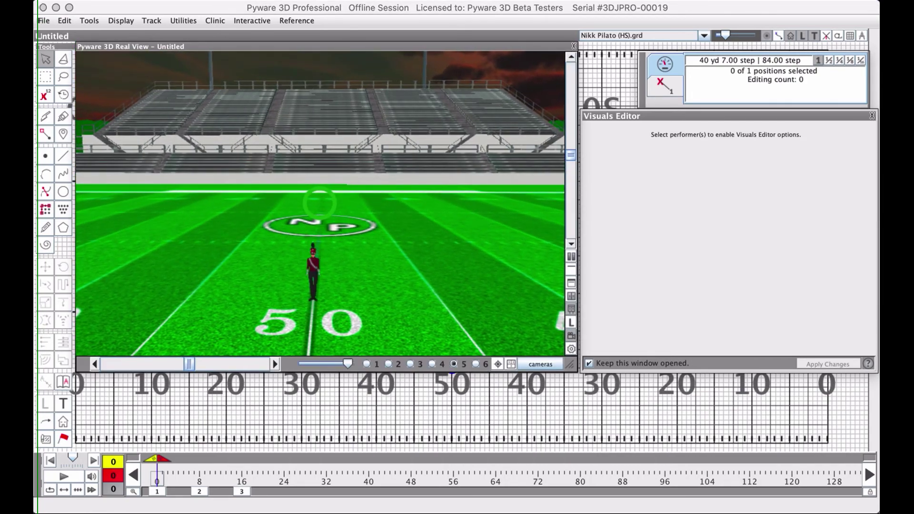
left_click(350, 47)
left_click(441, 365)
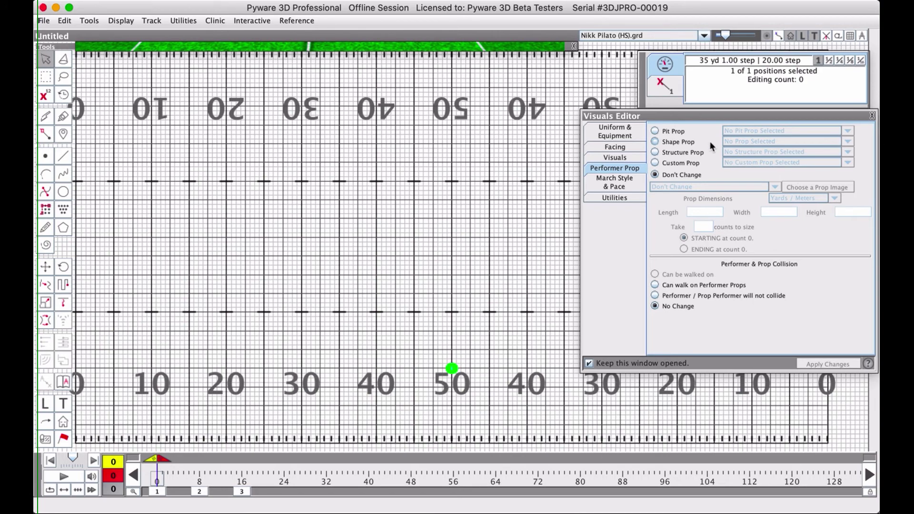
Give the performer the Large Pit 1 pit prop and view it in 3D
left_click(673, 129)
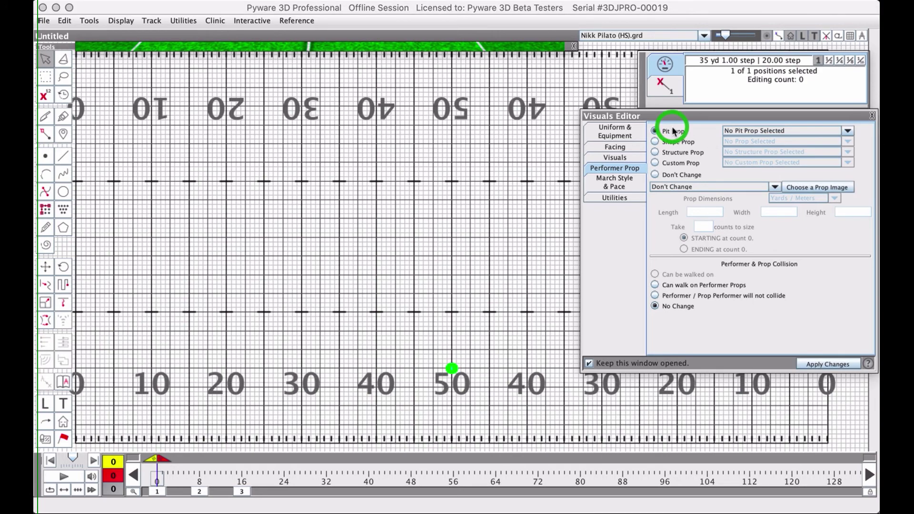
left_click(772, 129)
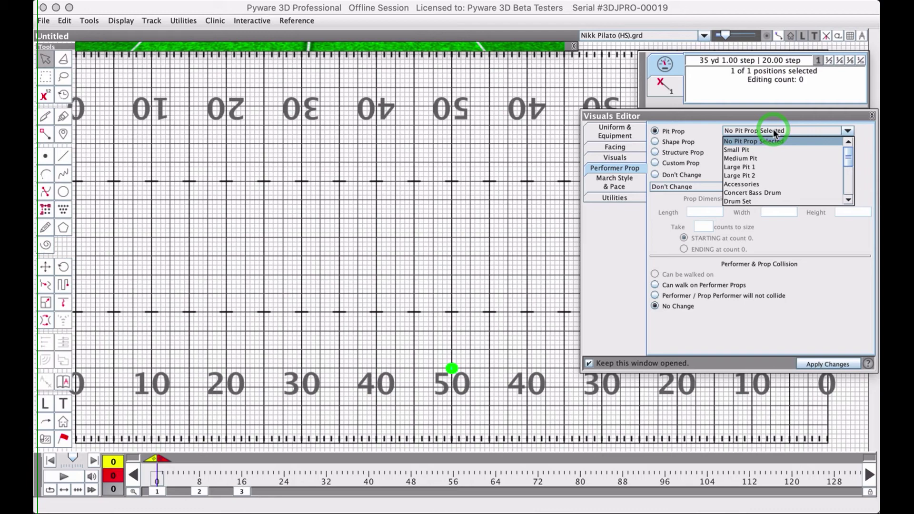
left_click(762, 166)
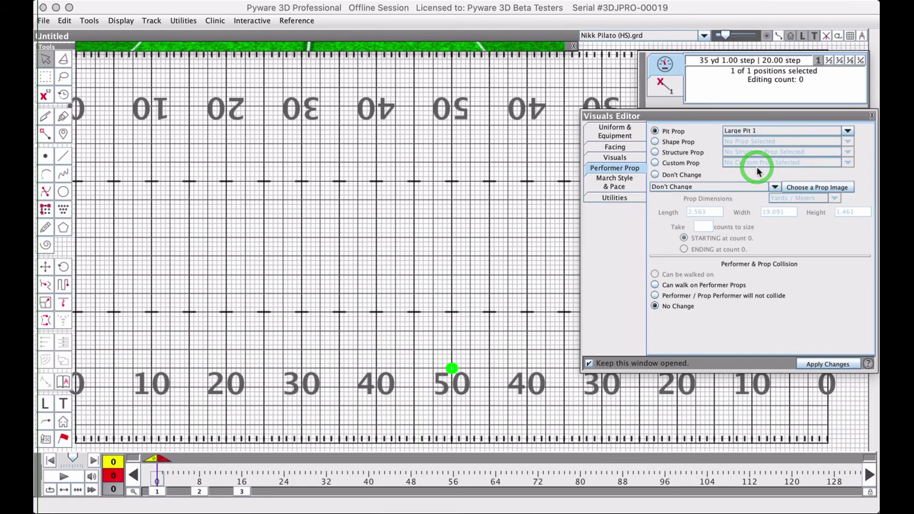
left_click(826, 367)
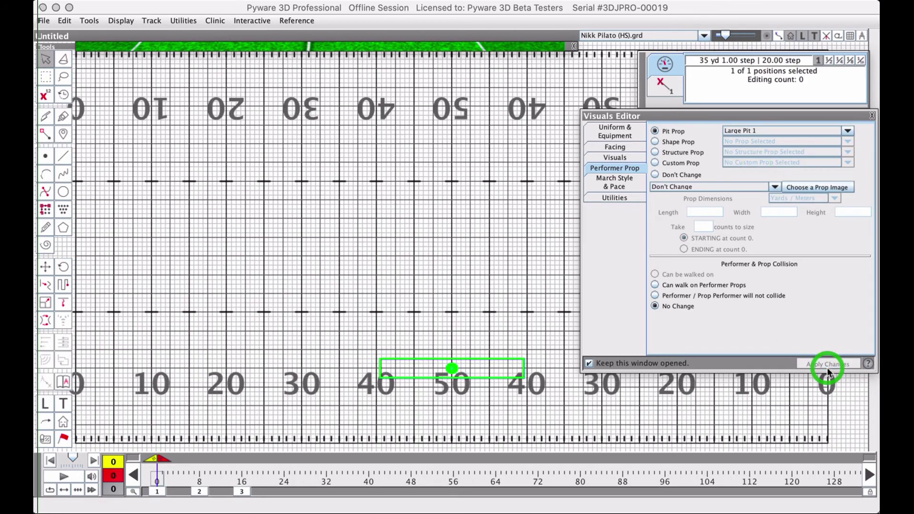
left_click(399, 46)
scroll(436, 301, "down", 3)
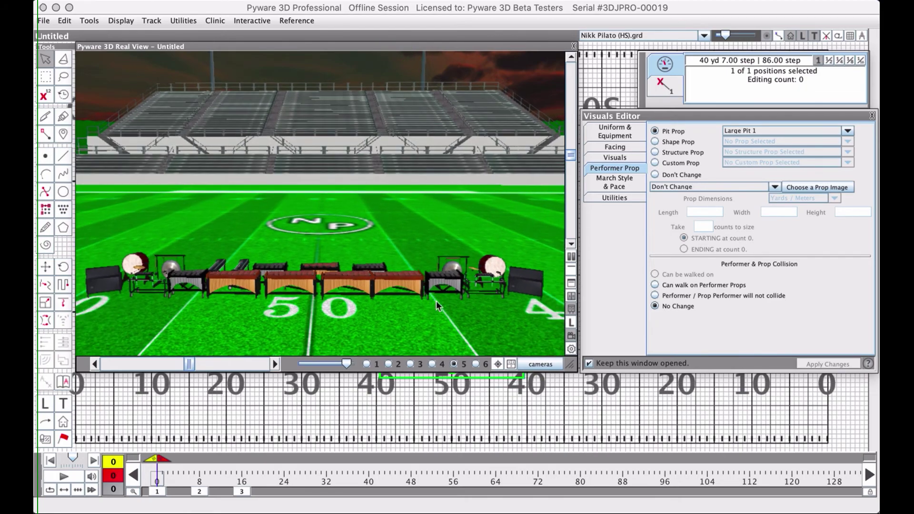
left_click(320, 203)
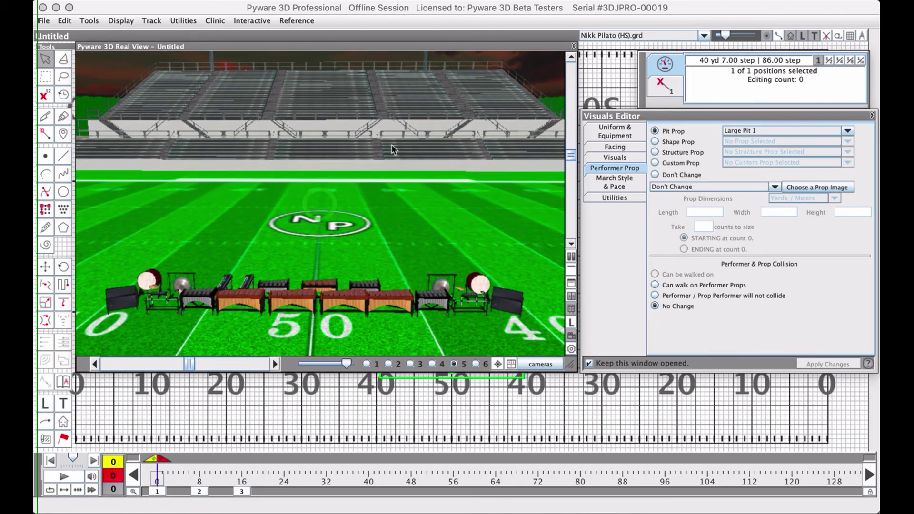
Push the pit performer at the 50 below the front sideline and check it in 3D
left_click(376, 47)
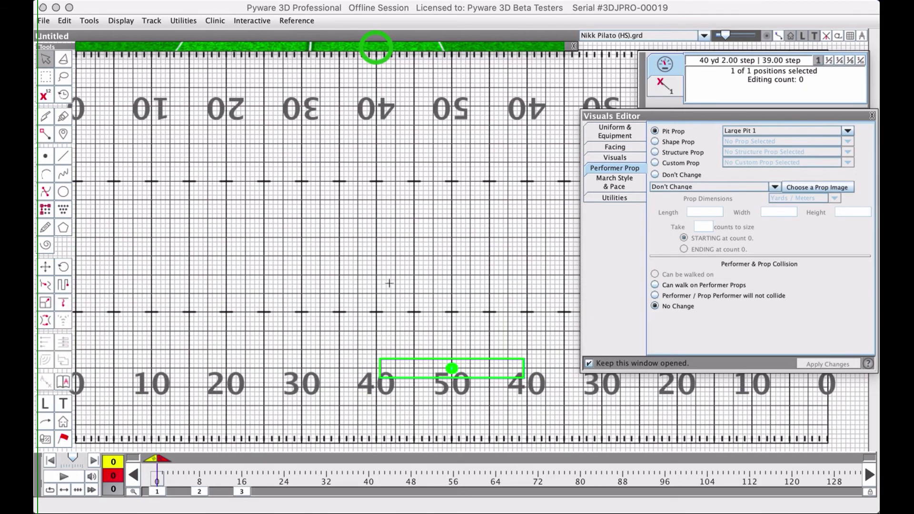
left_click(393, 276)
left_click_drag(434, 333, 447, 481)
key("F2")
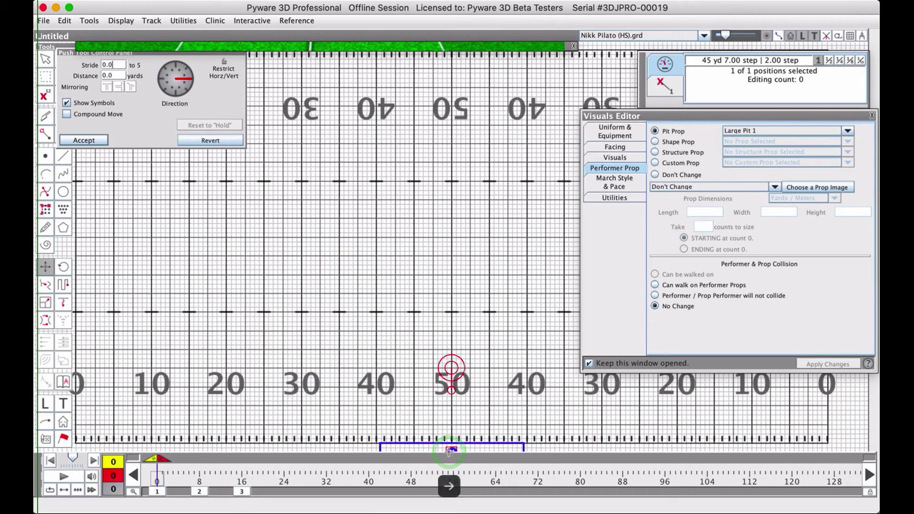
key("F1")
left_click(379, 45)
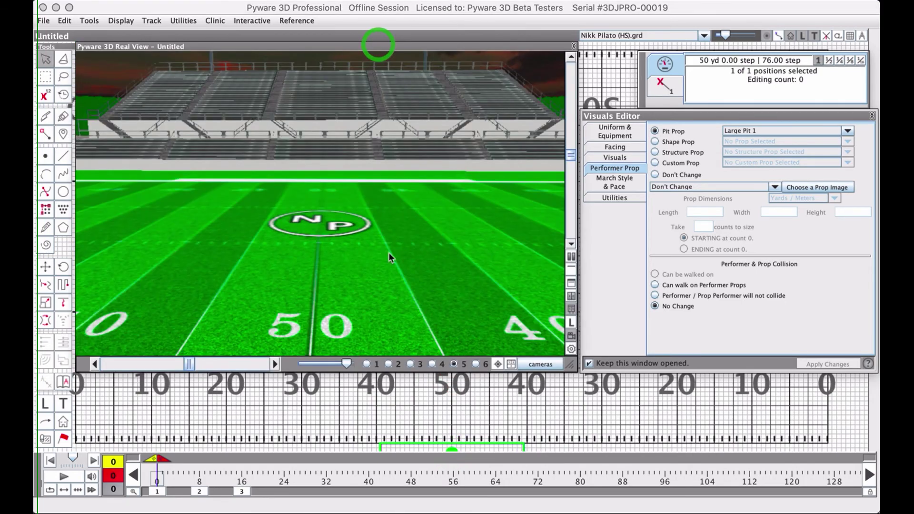
scroll(320, 204, "down", 5)
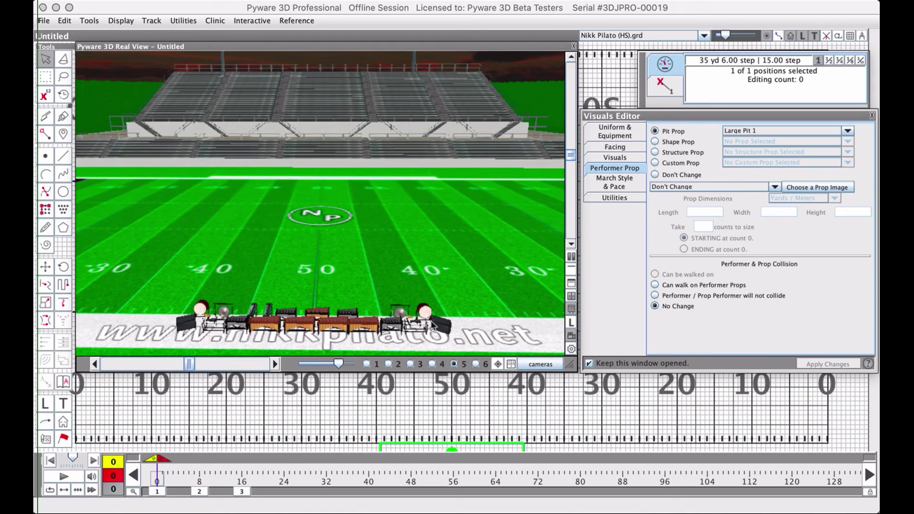
Swap the pit prop from Large Pit 1 to Small Pit, then deselect the performer
left_click(770, 131)
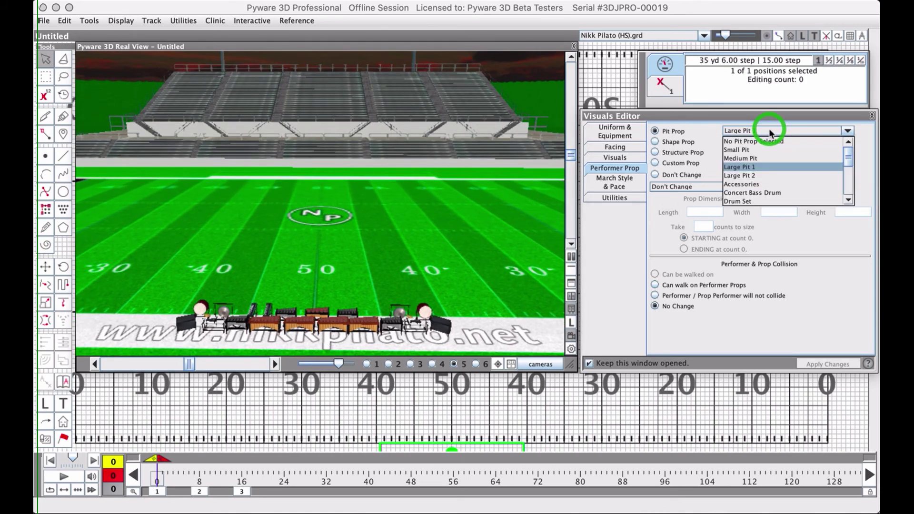
left_click(748, 150)
left_click(812, 363)
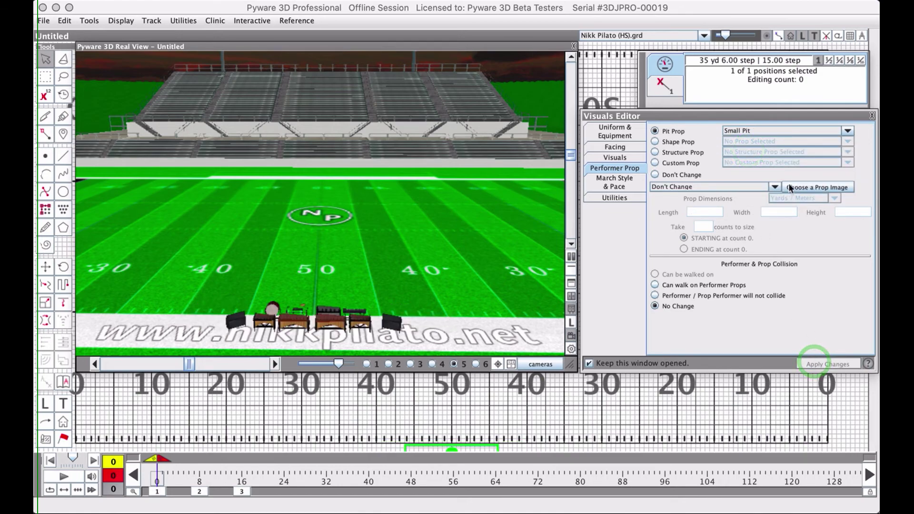
left_click(770, 129)
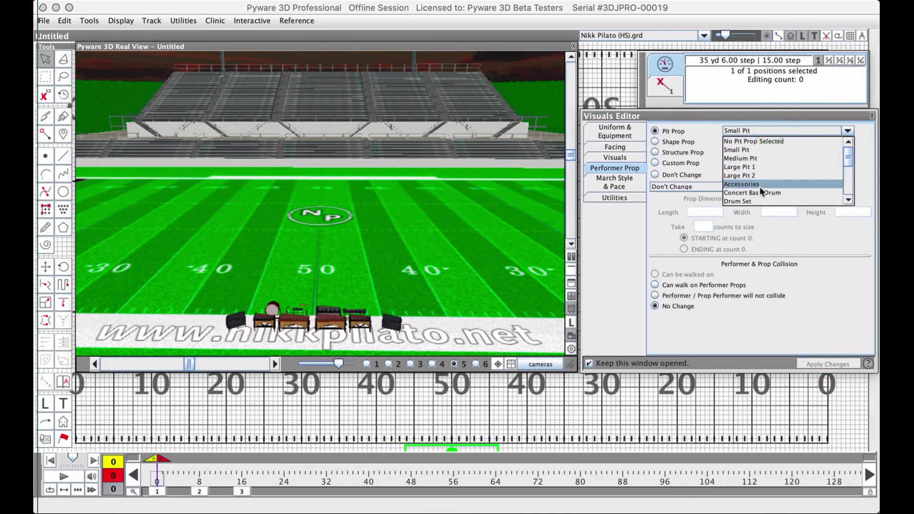
scroll(759, 186, "down", 2)
scroll(759, 189, "up", 1)
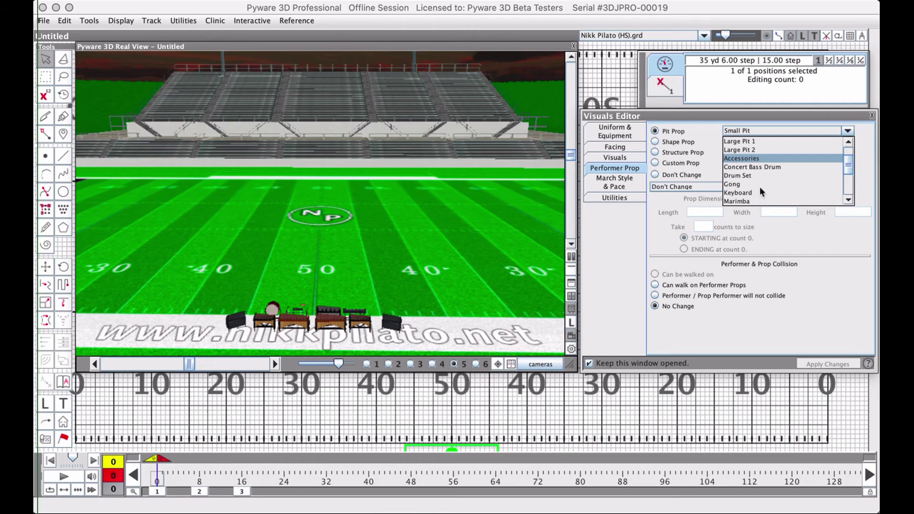
left_click(467, 396)
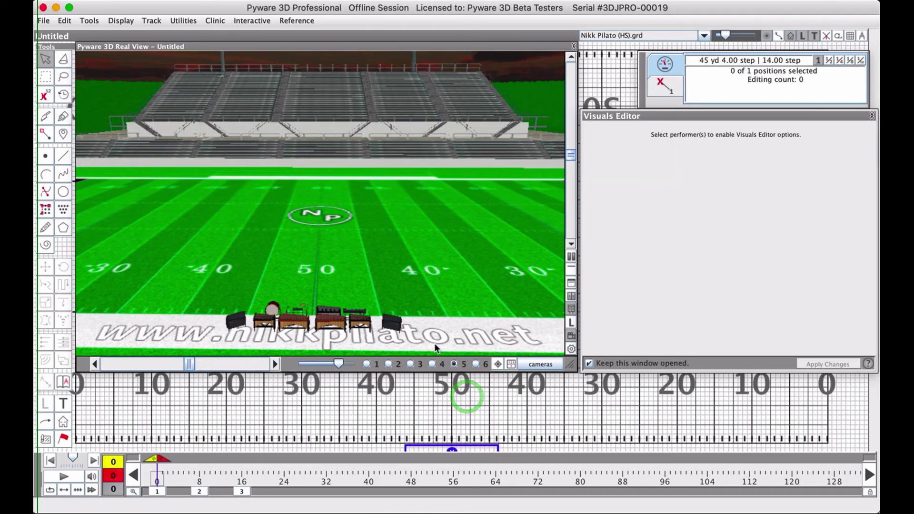
Place new performer points along the front sideline and select the right-end one
double_click(382, 47)
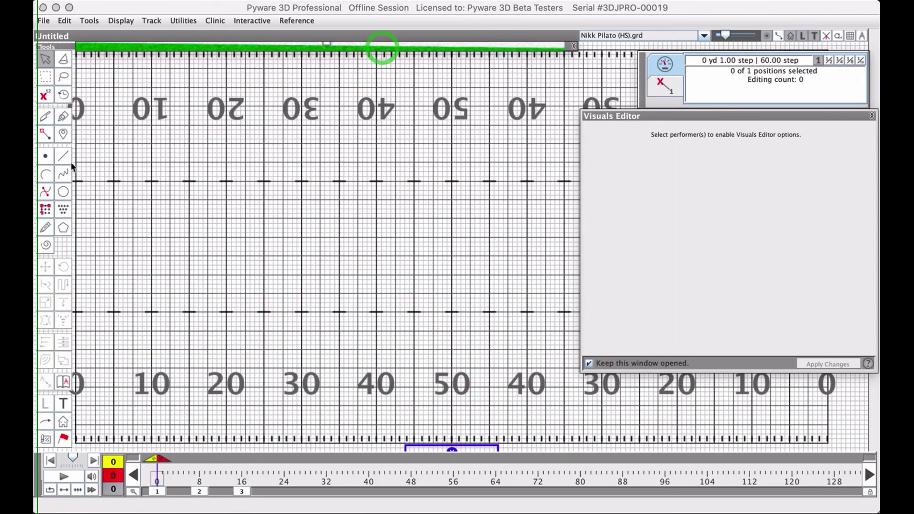
left_click(46, 156)
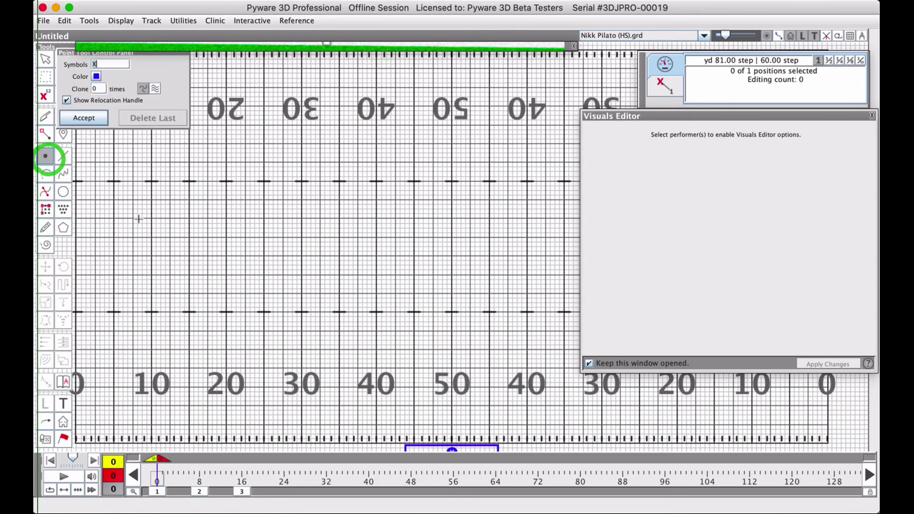
left_click(400, 448)
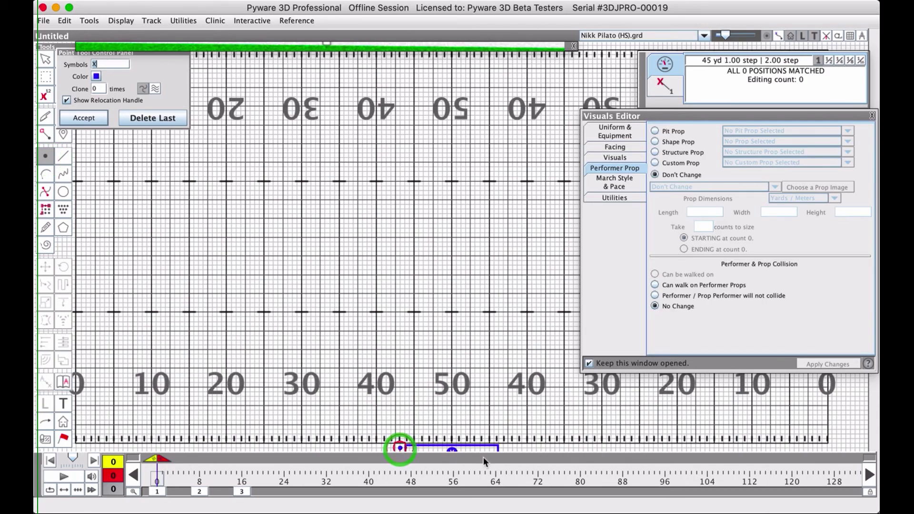
double_click(504, 446)
left_click(508, 446)
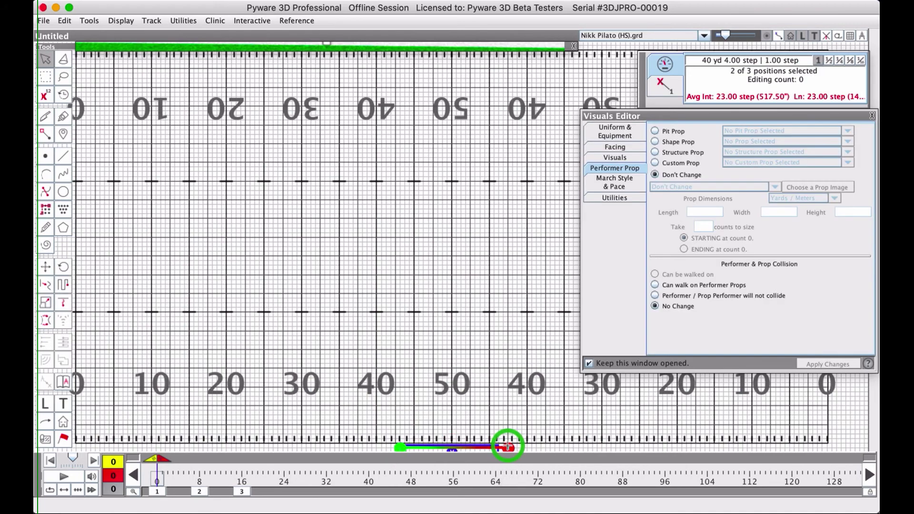
left_click(518, 382)
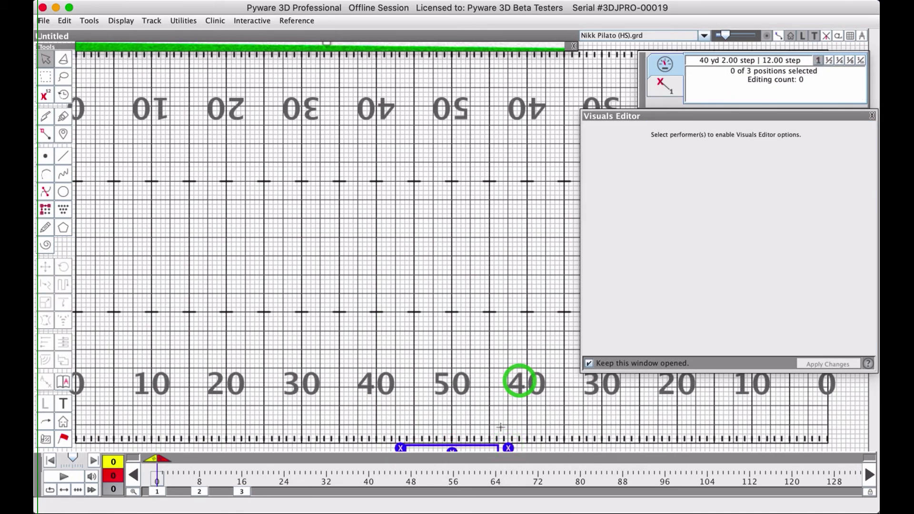
key("F3")
left_click_drag(502, 437, 519, 453)
Make the right-end performer a Concert Bass Drum pit prop
left_click(684, 129)
left_click(761, 128)
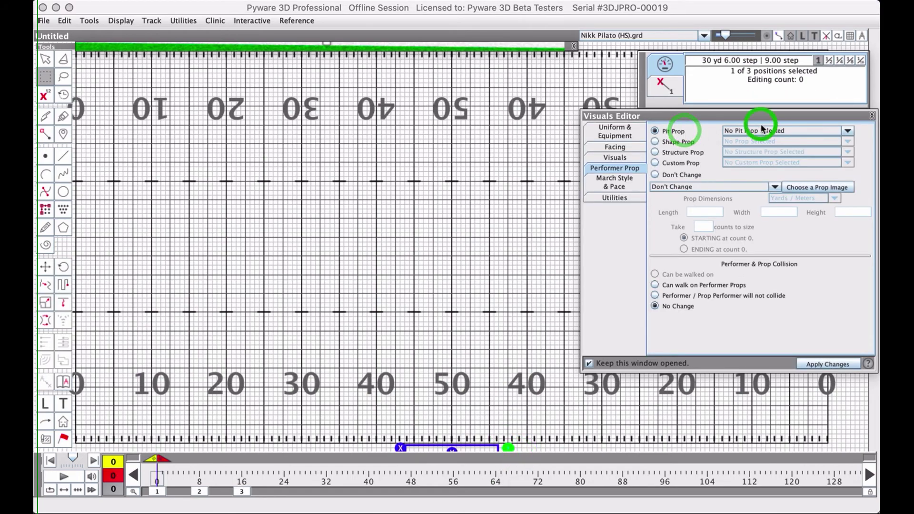
scroll(755, 156, "down", 3)
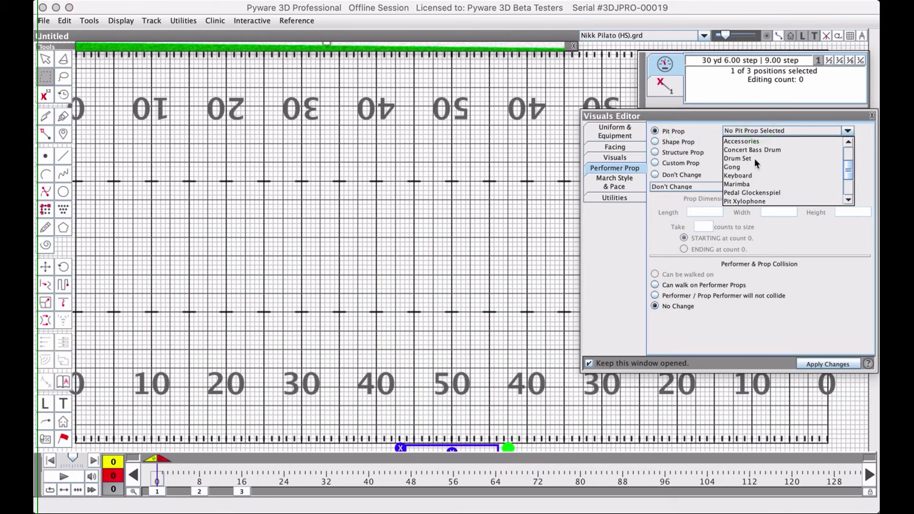
left_click(755, 151)
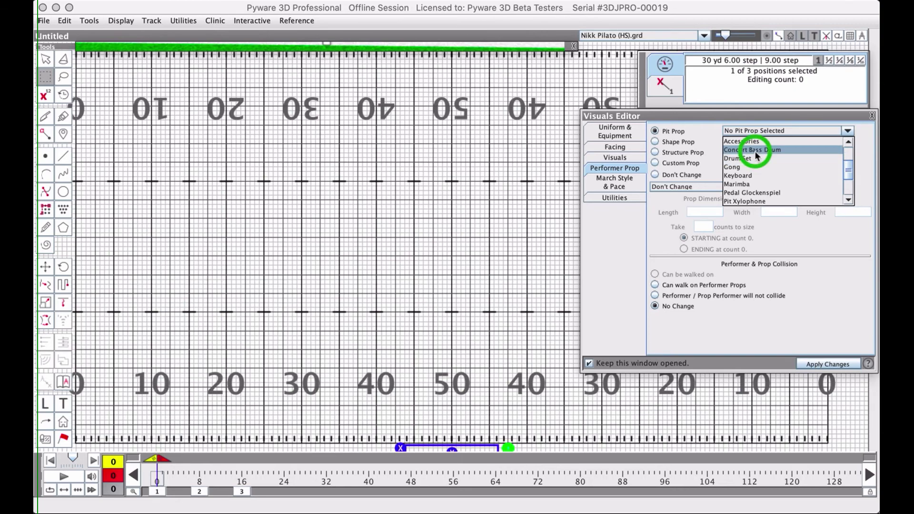
left_click(815, 358)
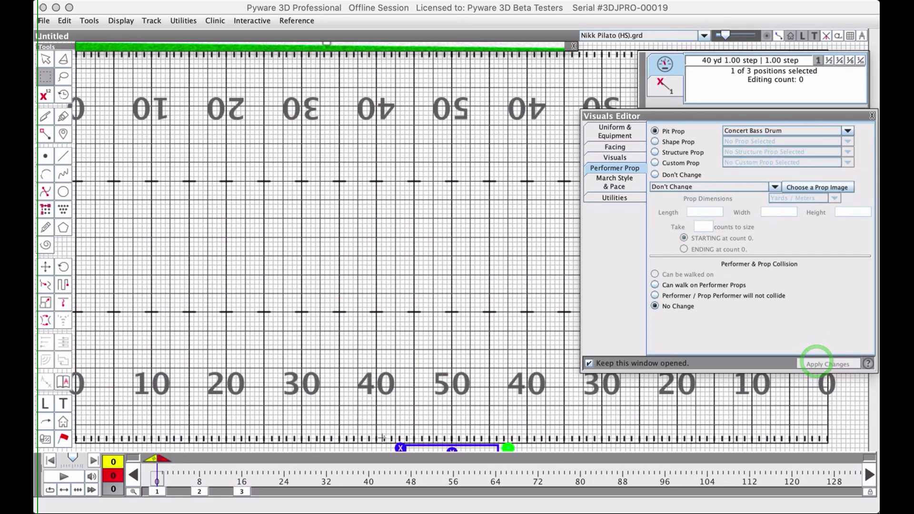
Give the next front-sideline performer the Timpani Set pit prop
left_click_drag(385, 439, 403, 454)
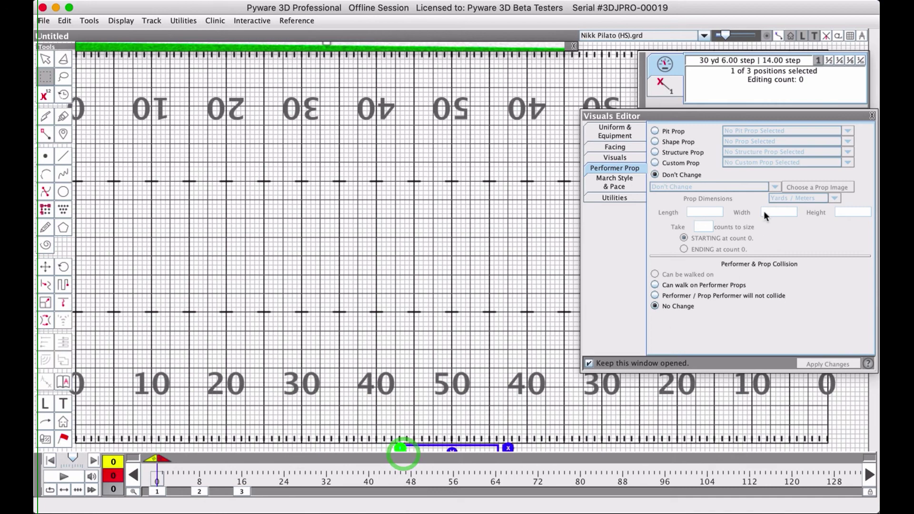
left_click(671, 131)
left_click(757, 130)
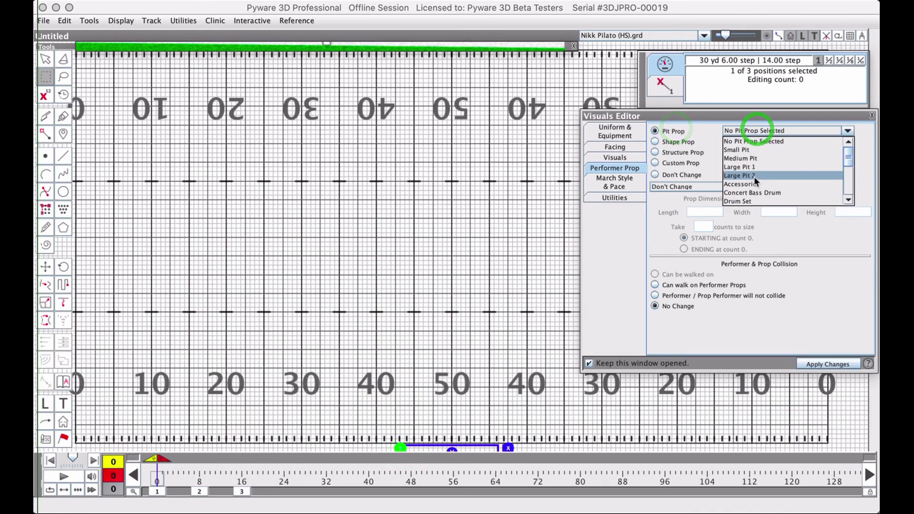
scroll(754, 176, "down", 5)
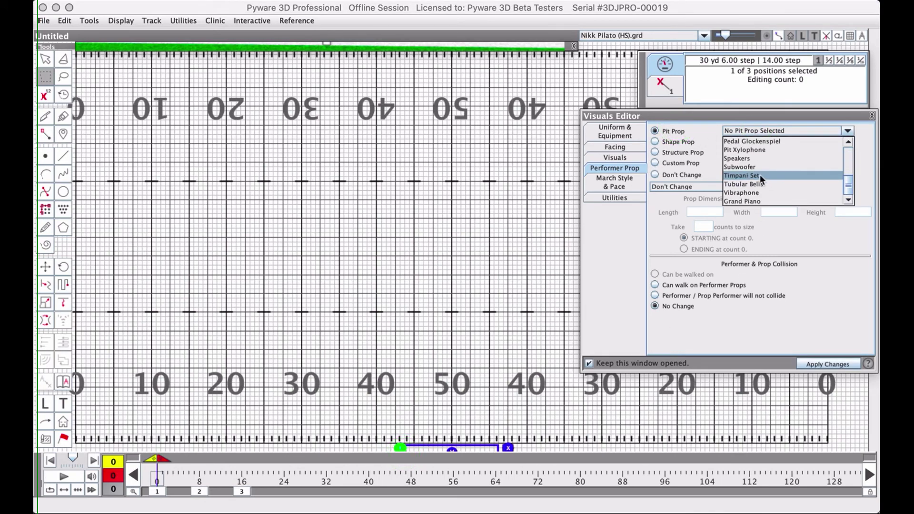
left_click(760, 175)
left_click(828, 364)
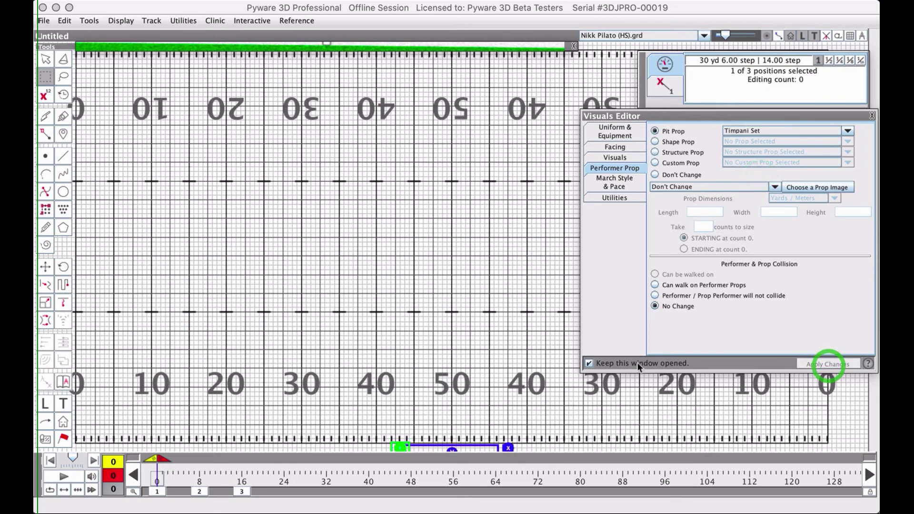
Shift the timpani performer slightly left and frame the pit in the 3D view
left_click(394, 425)
left_click_drag(394, 431, 404, 456)
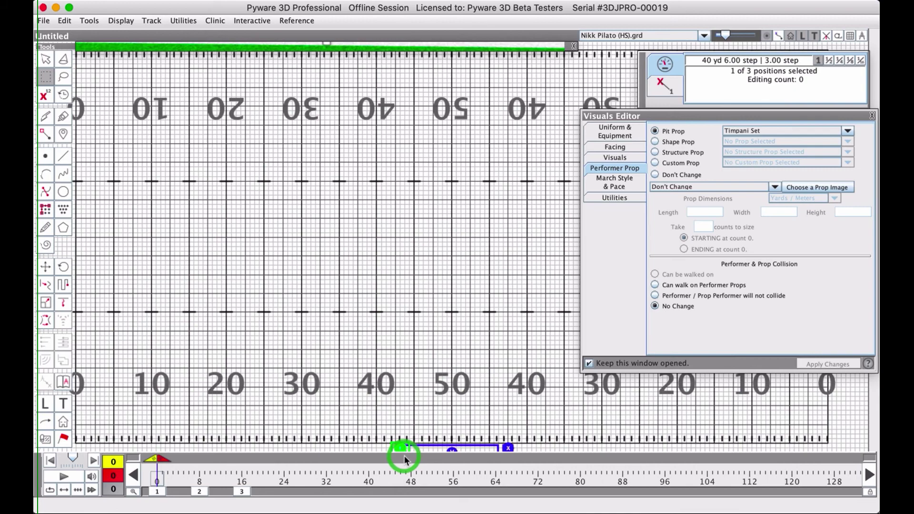
key("F2")
key("Return")
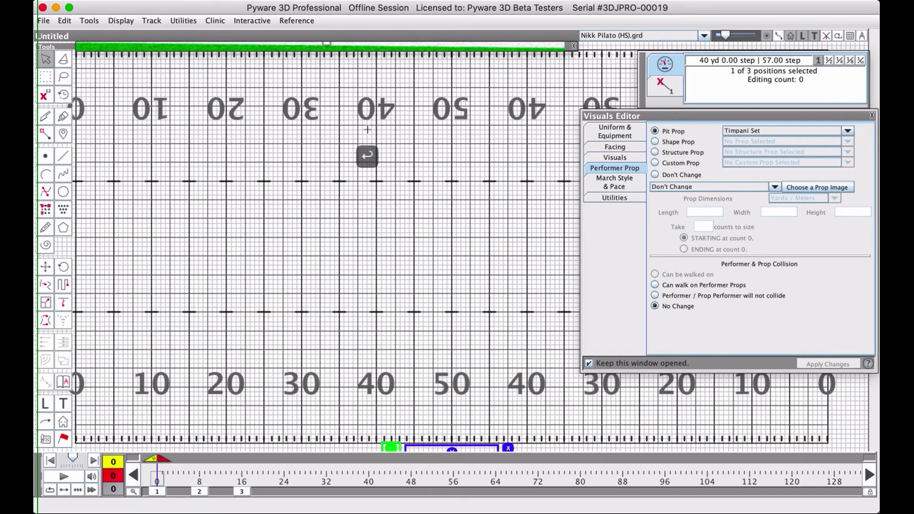
left_click(367, 117)
left_click(346, 44)
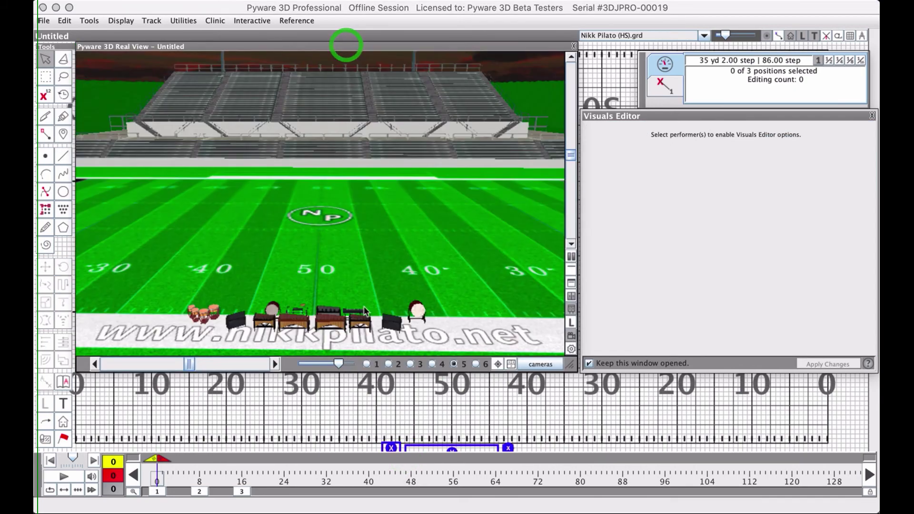
left_click(319, 200)
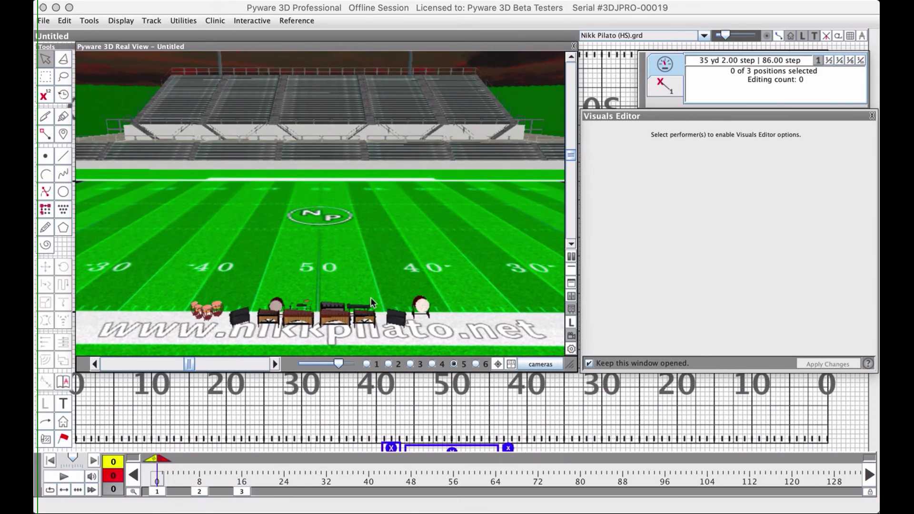
Select the leftmost pit performer on the front sideline in the field chart
left_click(418, 387)
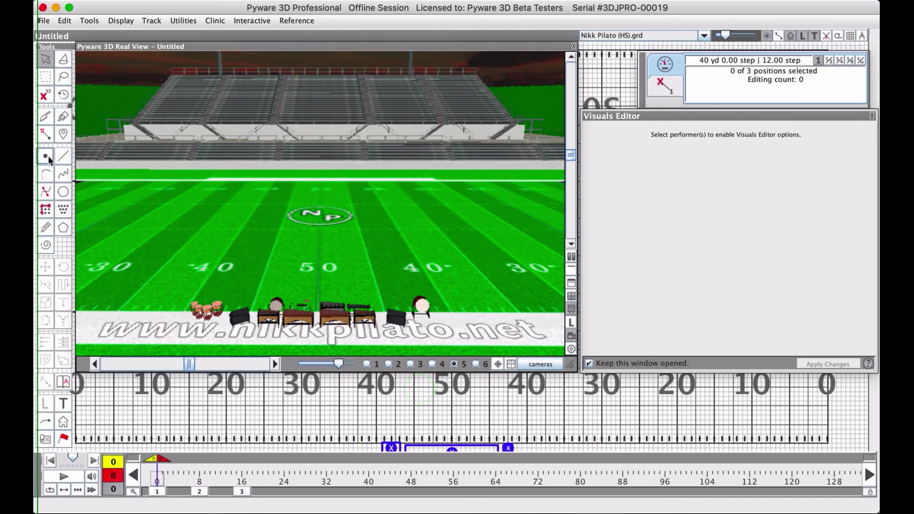
left_click_drag(374, 436, 401, 455)
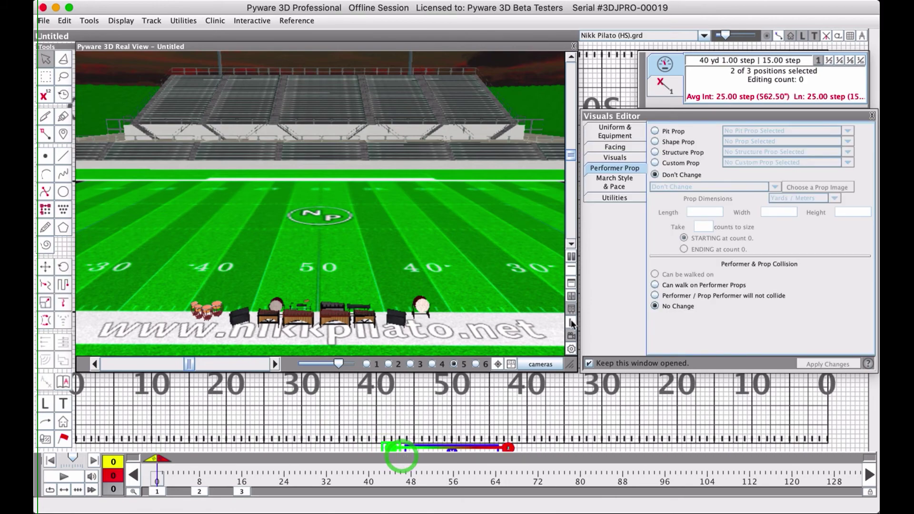
left_click(394, 409)
key("F3")
left_click_drag(371, 417, 398, 465)
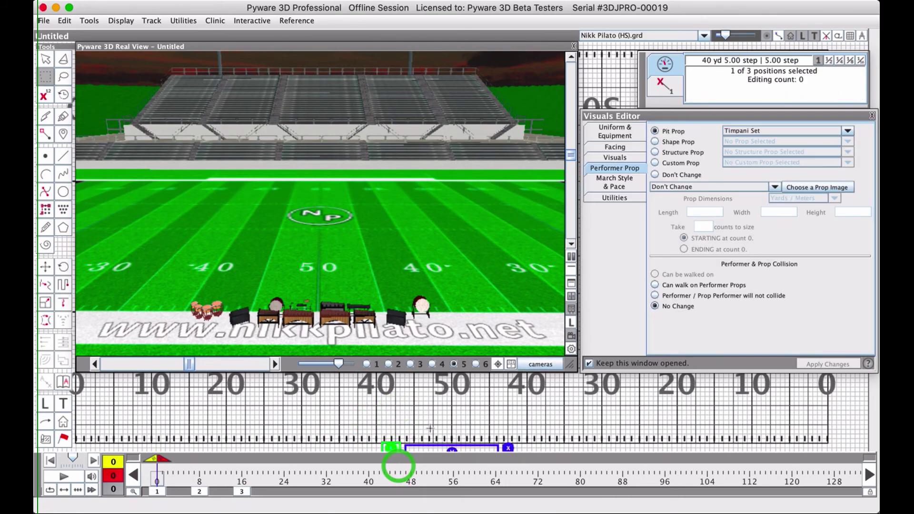
Replace its Timpani Set prop with a Grand Piano and apply
left_click(761, 130)
scroll(760, 146, "up", 2)
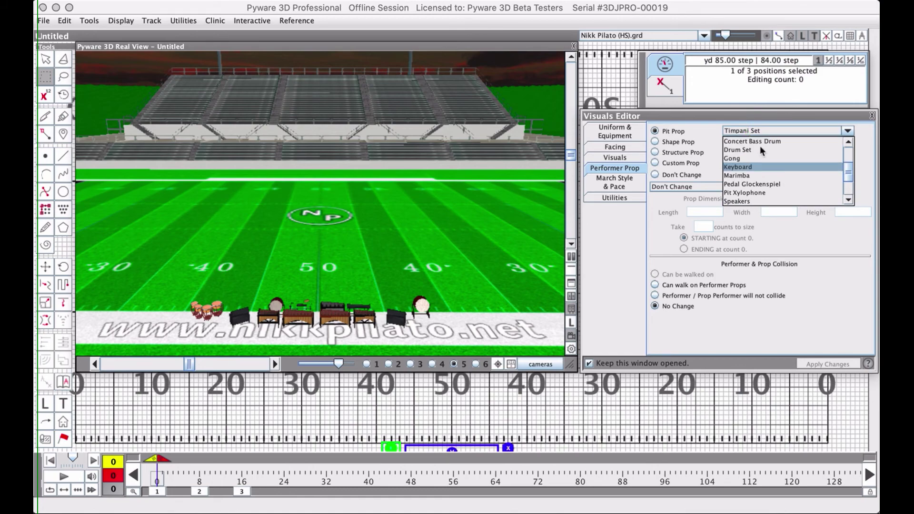
scroll(749, 163, "down", 4)
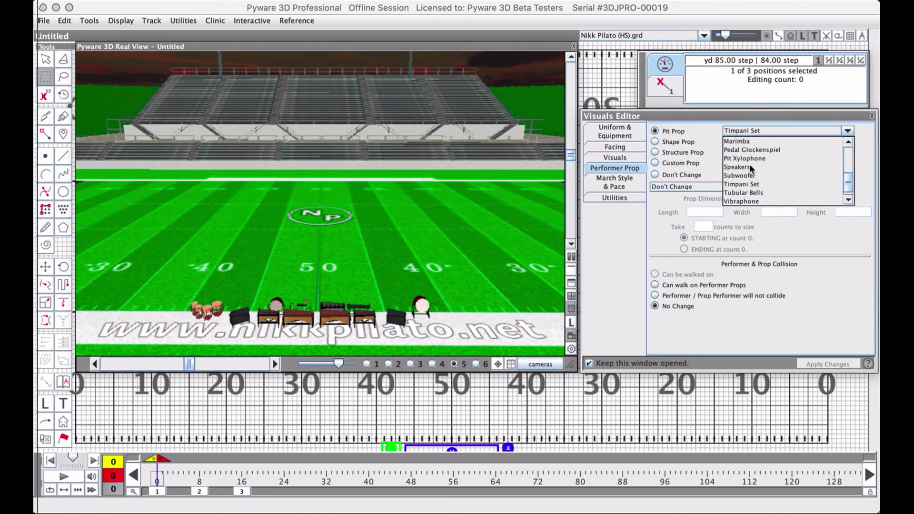
scroll(764, 181, "down", 1)
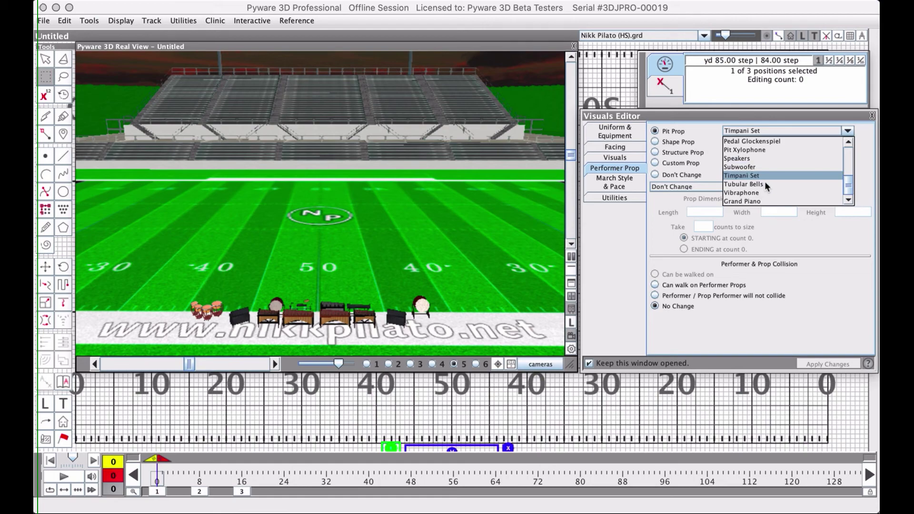
left_click(754, 196)
left_click(824, 364)
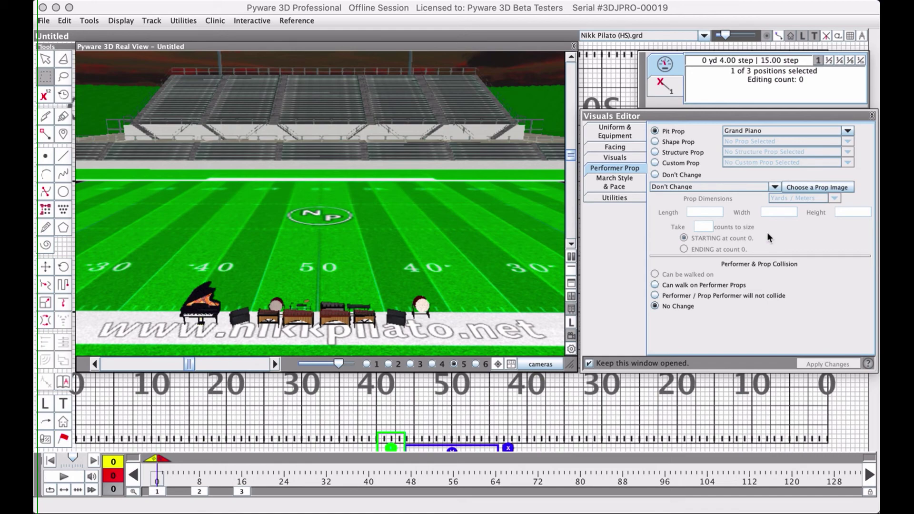
left_click(755, 129)
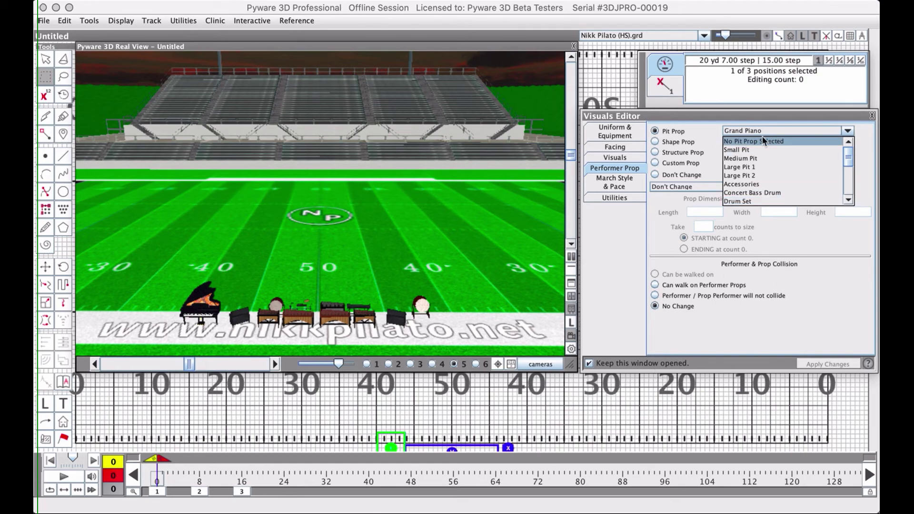
Switch the performer to a shape prop, trying Box and then Column
left_click(680, 344)
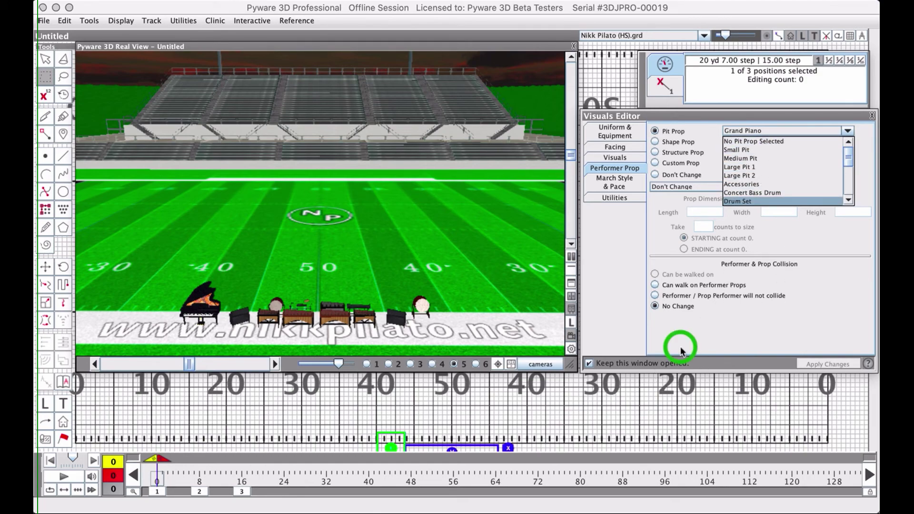
left_click(668, 145)
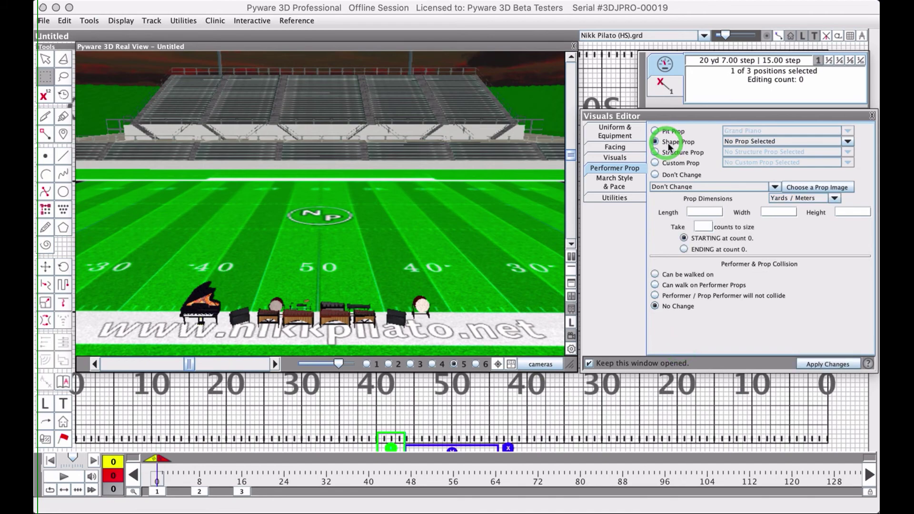
left_click(764, 139)
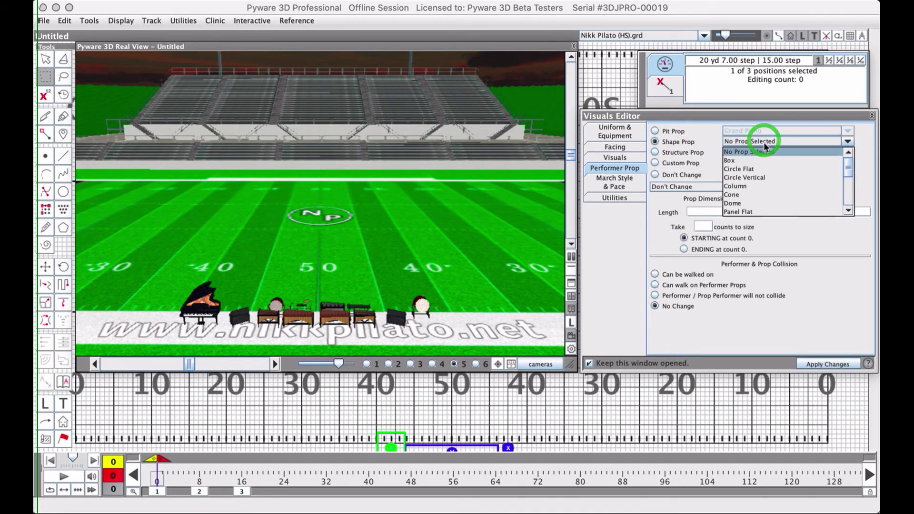
left_click(755, 158)
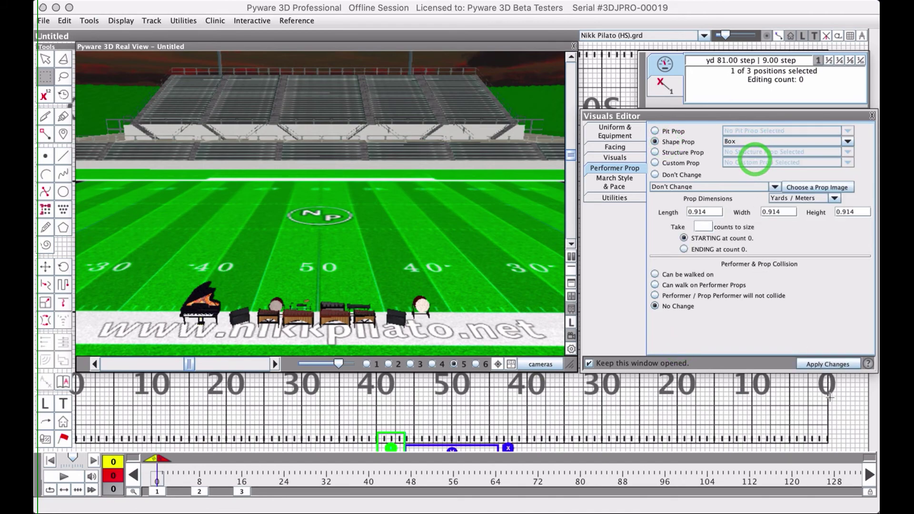
left_click(827, 364)
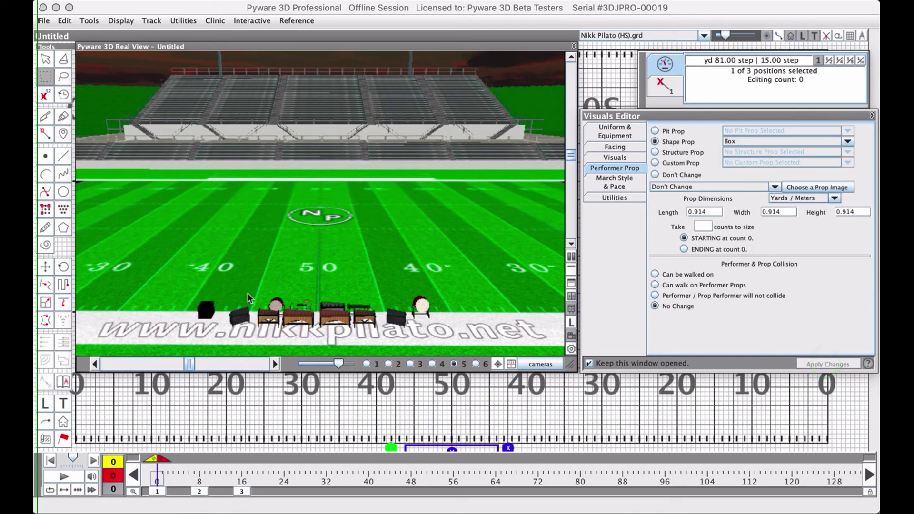
left_click(749, 140)
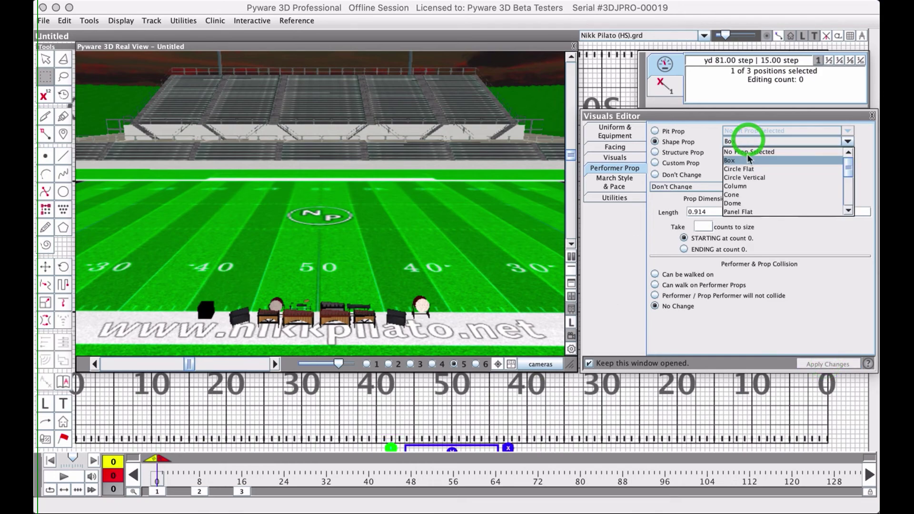
left_click(740, 184)
left_click(828, 363)
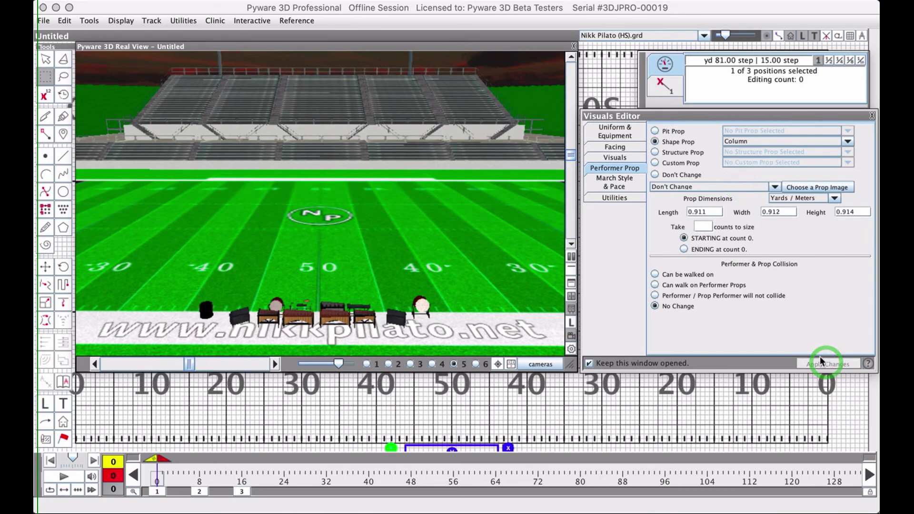
Settle on the Dome shape prop and apply it
left_click(746, 141)
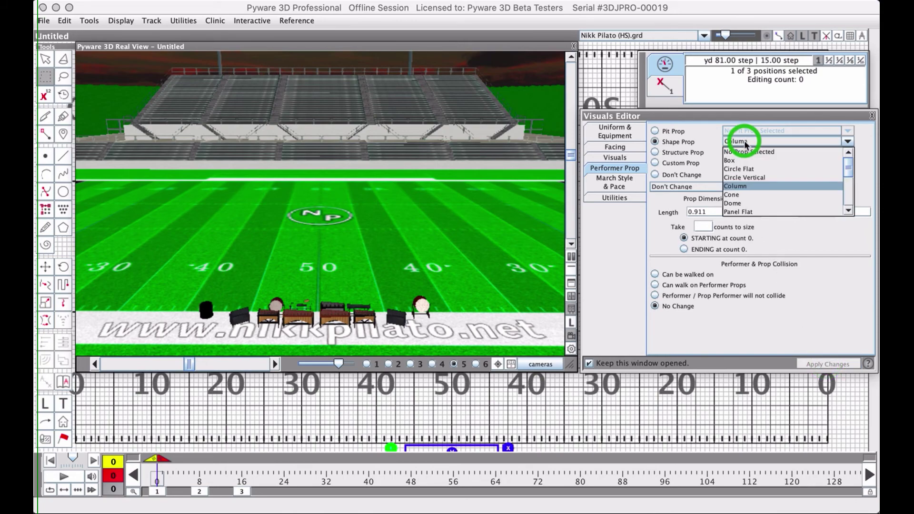
left_click(746, 178)
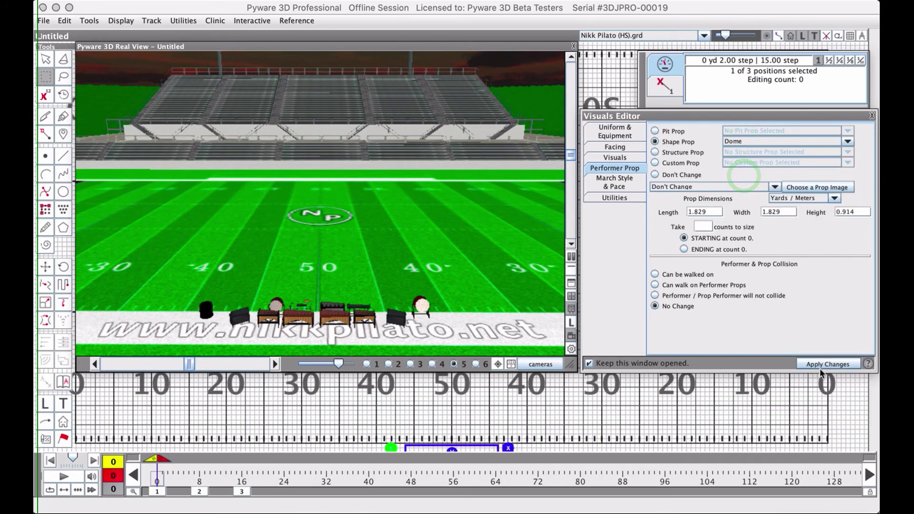
left_click(825, 364)
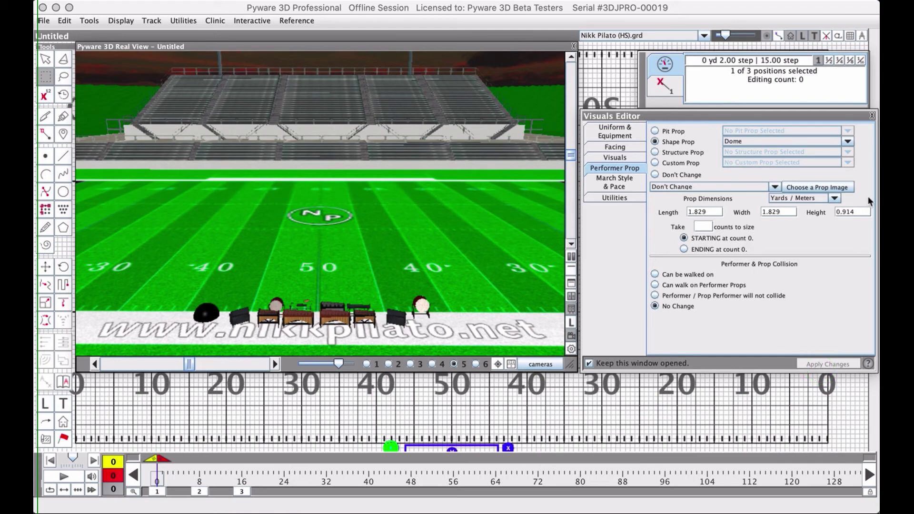
Change the performer's prop to the Metal Bleachers structure prop
left_click(686, 152)
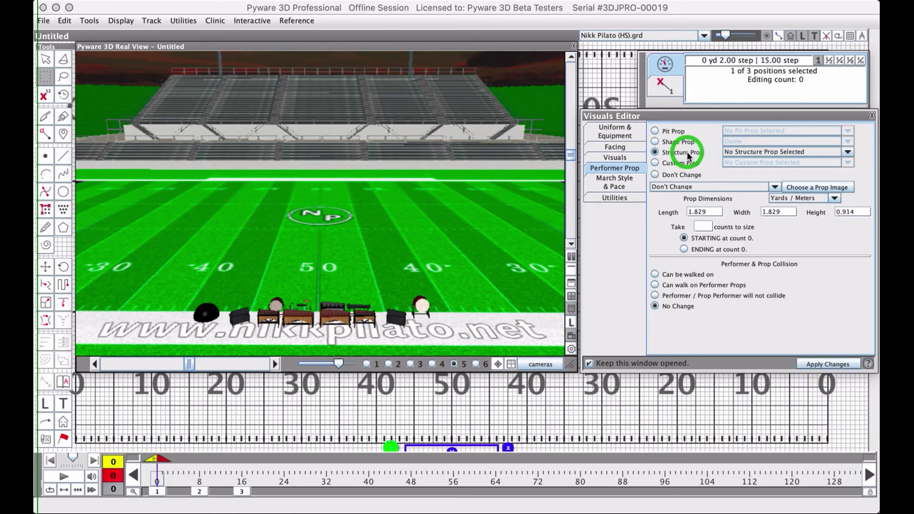
left_click(779, 150)
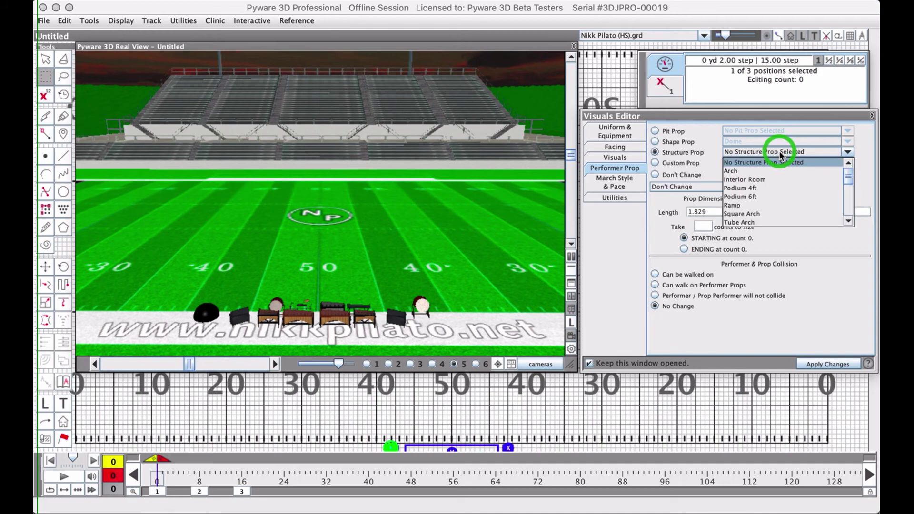
scroll(760, 202, "down", 3)
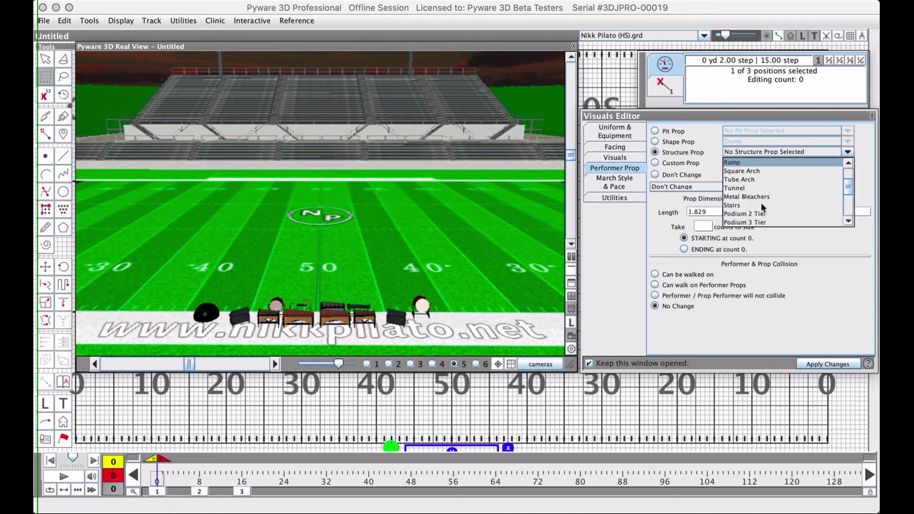
left_click(750, 197)
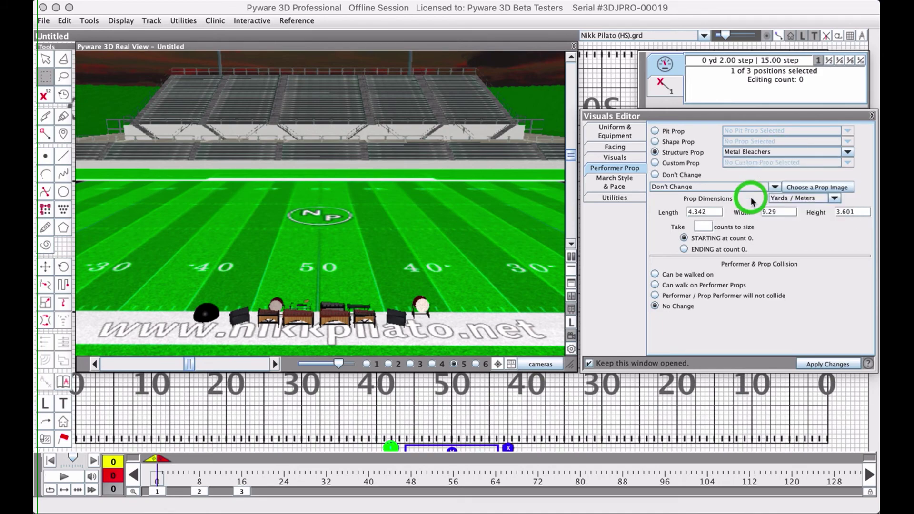
left_click(828, 364)
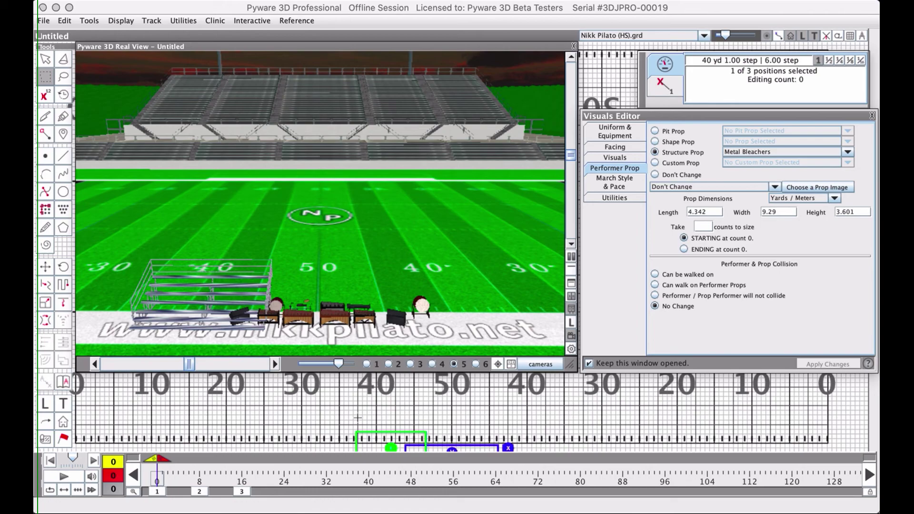
Push the bleachers performer to the far sideline near the 50 and view it in 3D
double_click(462, 44)
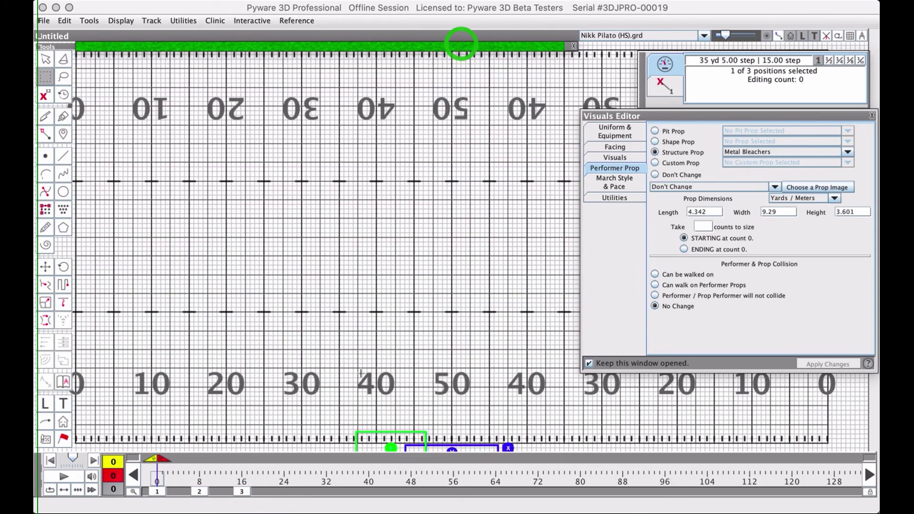
left_click_drag(378, 434, 394, 450)
left_click(395, 450)
key("F2")
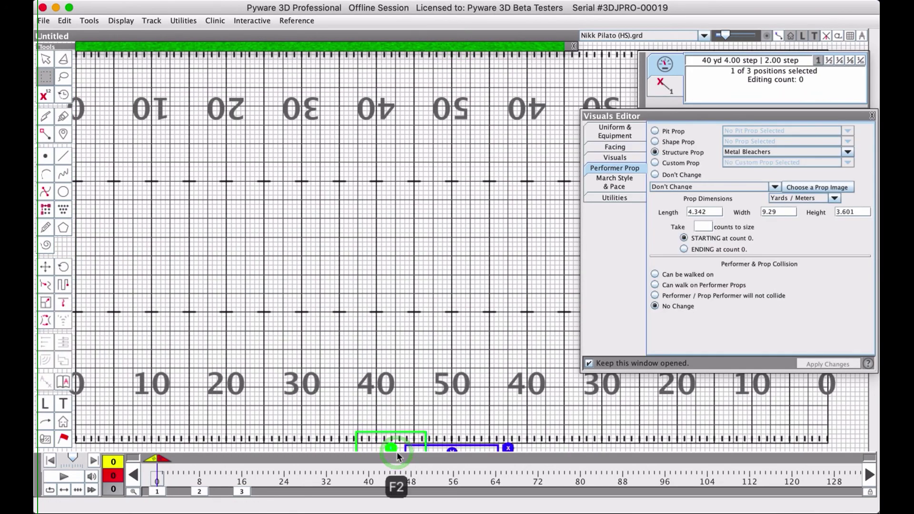
key("Up")
key("Up")
key("Up")
key("Up")
key("Up")
key("Up")
key("Up")
key("Up")
key("Up")
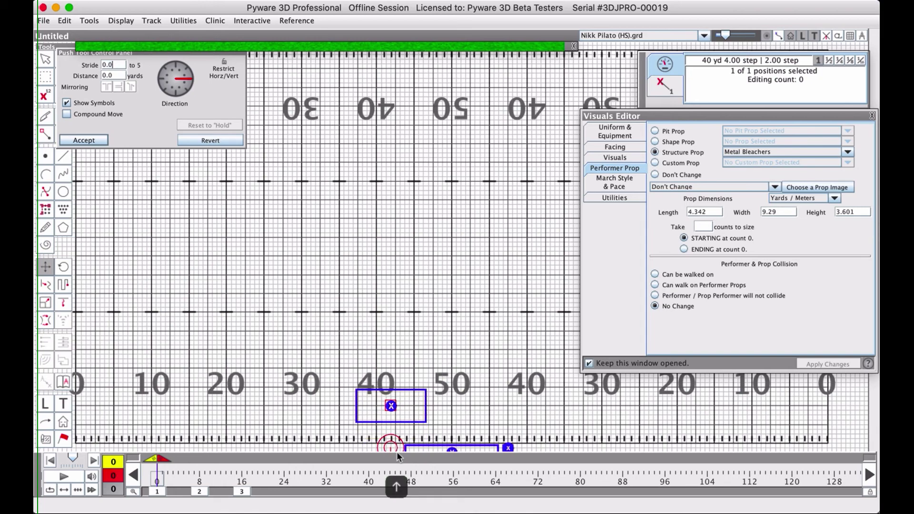
left_click_drag(391, 397, 452, 51)
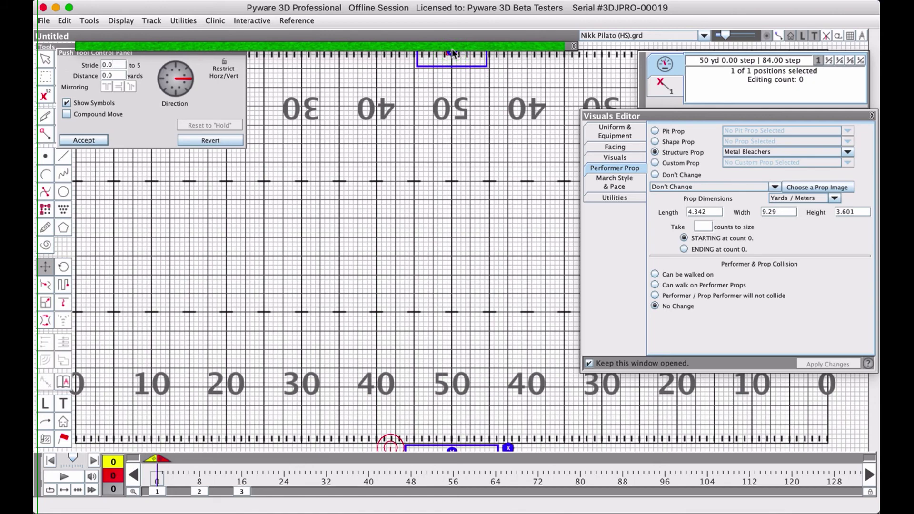
key("Return")
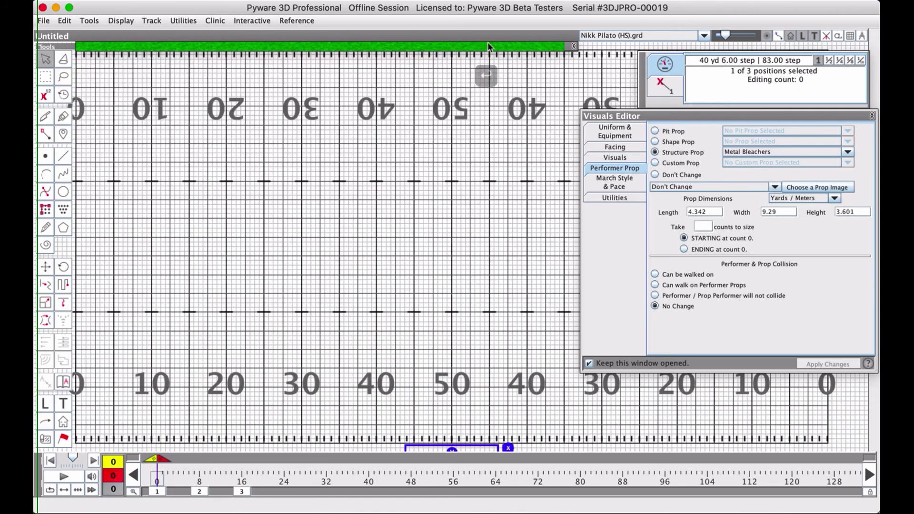
left_click(475, 43)
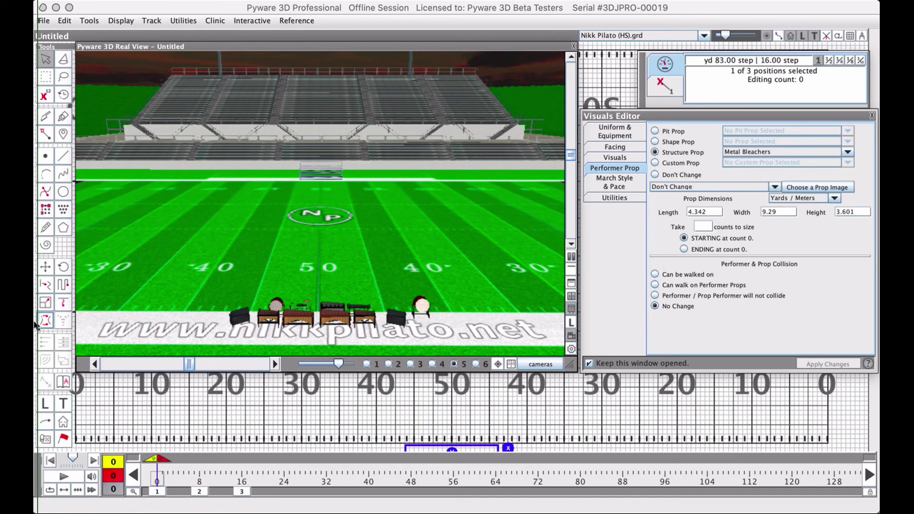
Place a new performer at the front 50-yard line and select it
left_click(46, 163)
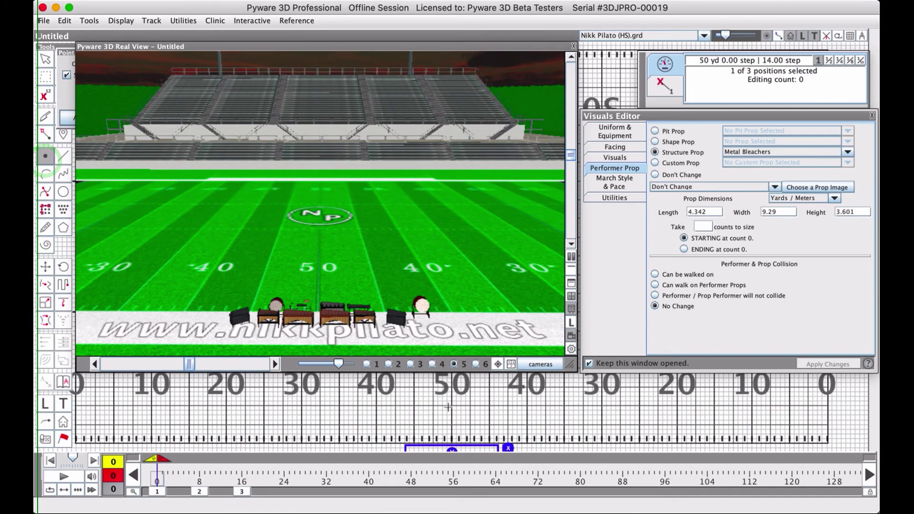
left_click(452, 438)
left_click(495, 422)
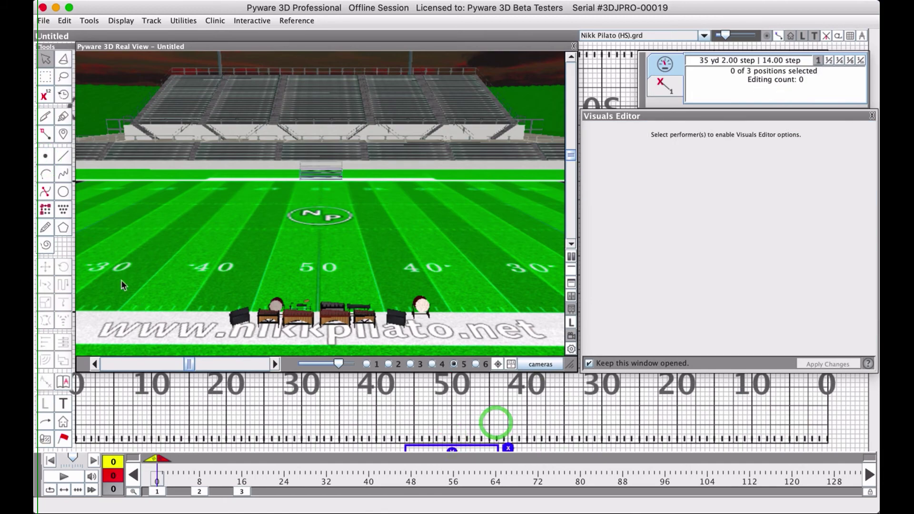
left_click(45, 156)
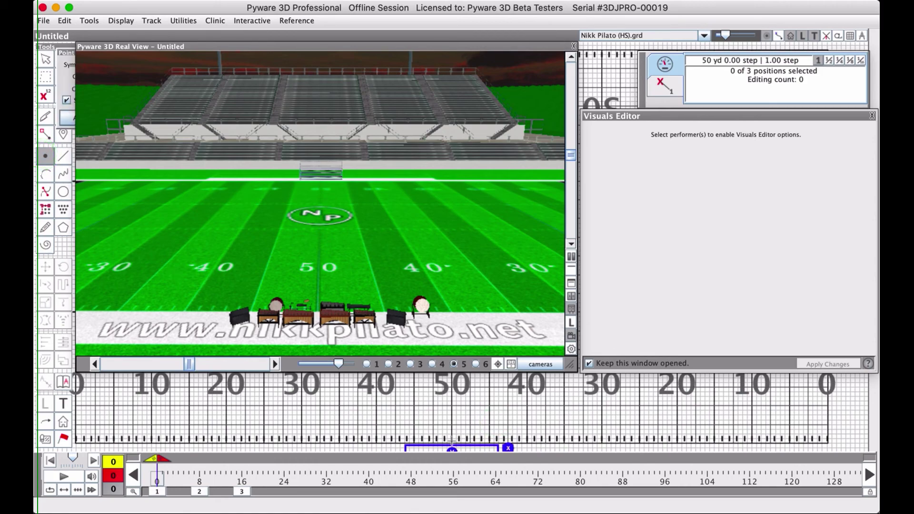
left_click(452, 440)
left_click(554, 448)
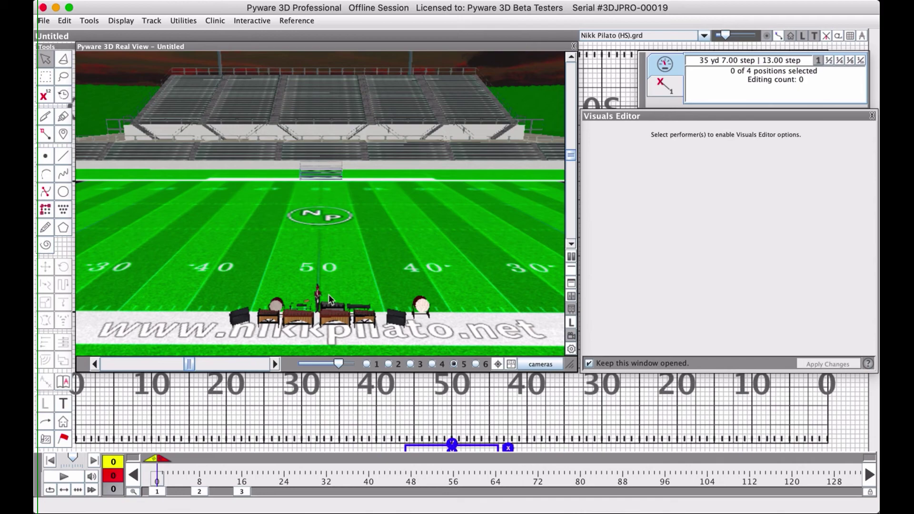
left_click(452, 444)
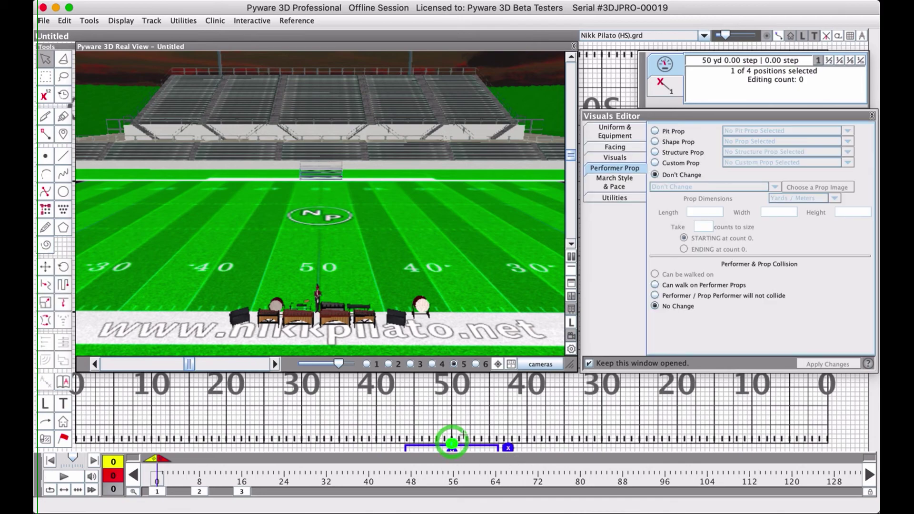
Give the midfield performer the Podium 6ft structure prop
left_click(673, 141)
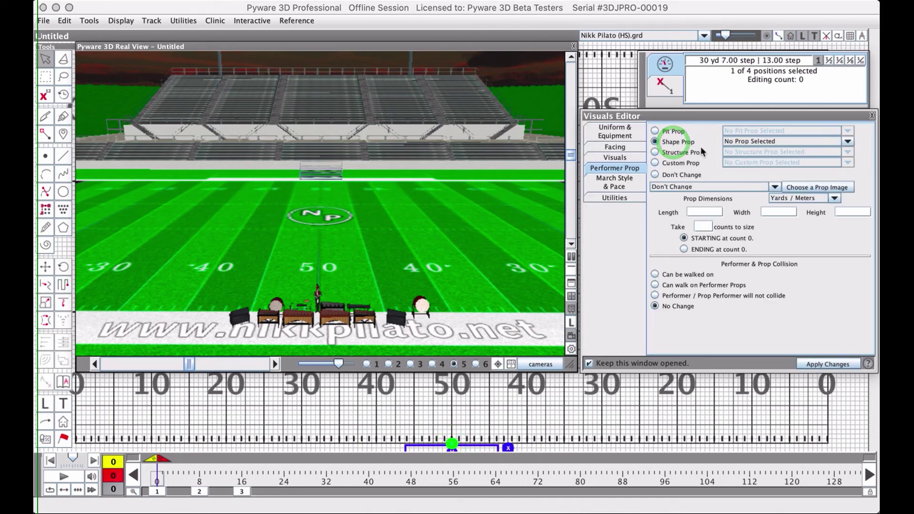
left_click(690, 152)
left_click(746, 152)
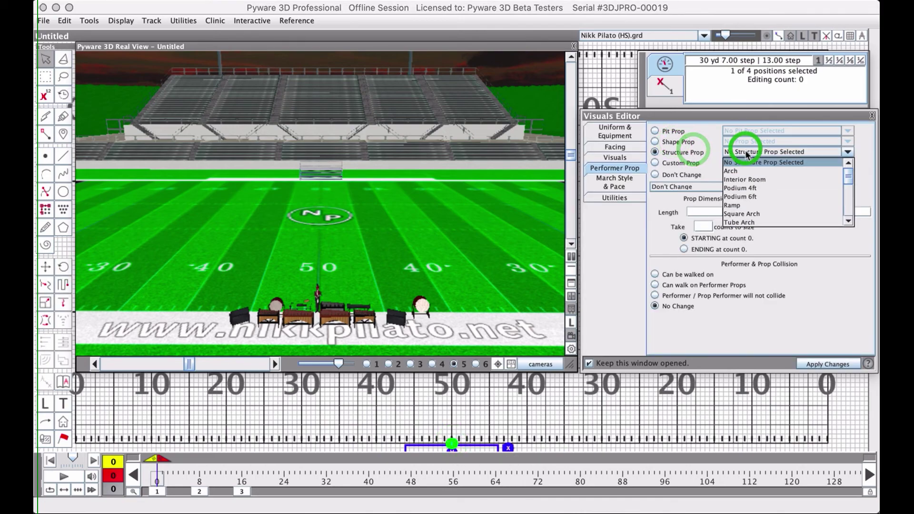
left_click(744, 196)
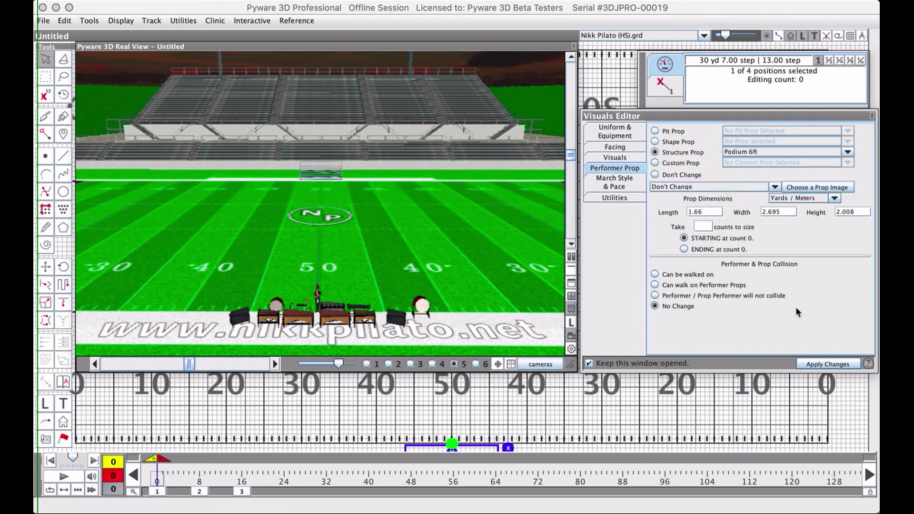
left_click(819, 364)
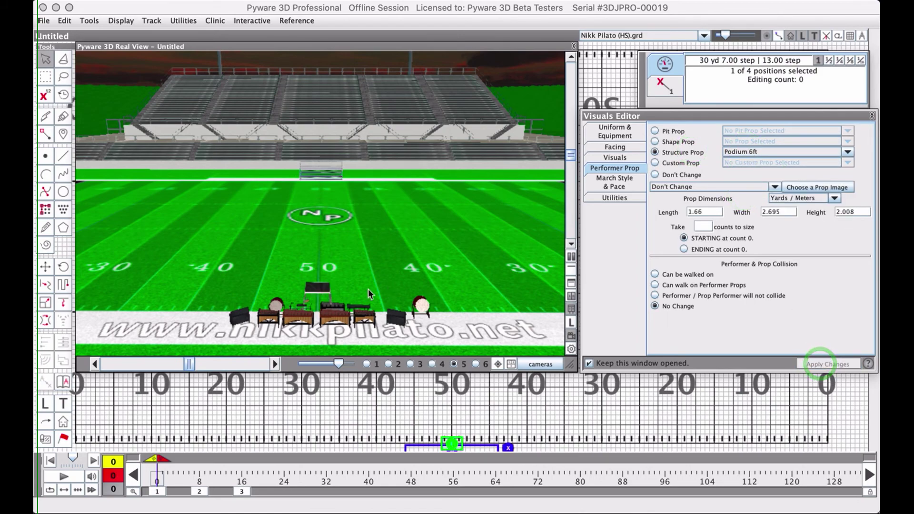
left_click_drag(319, 202, 319, 190)
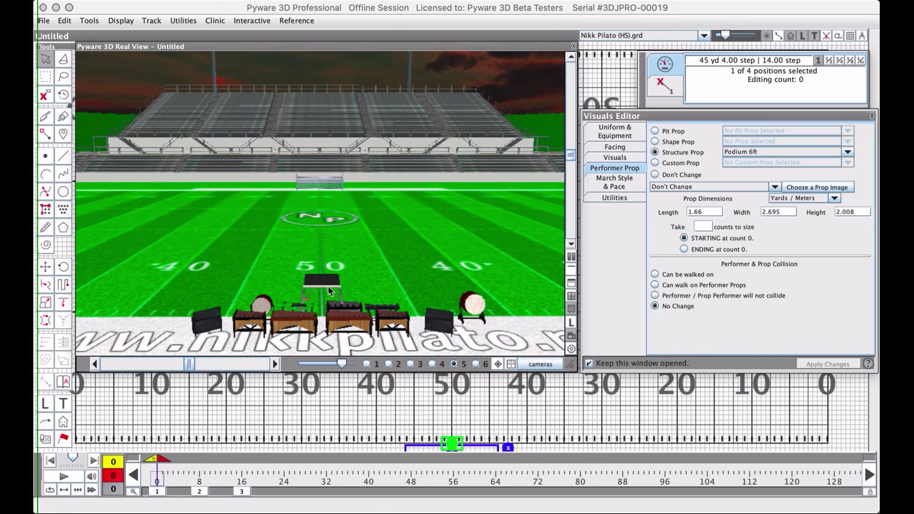
Place another single performer on the 50-yard line
left_click(421, 421)
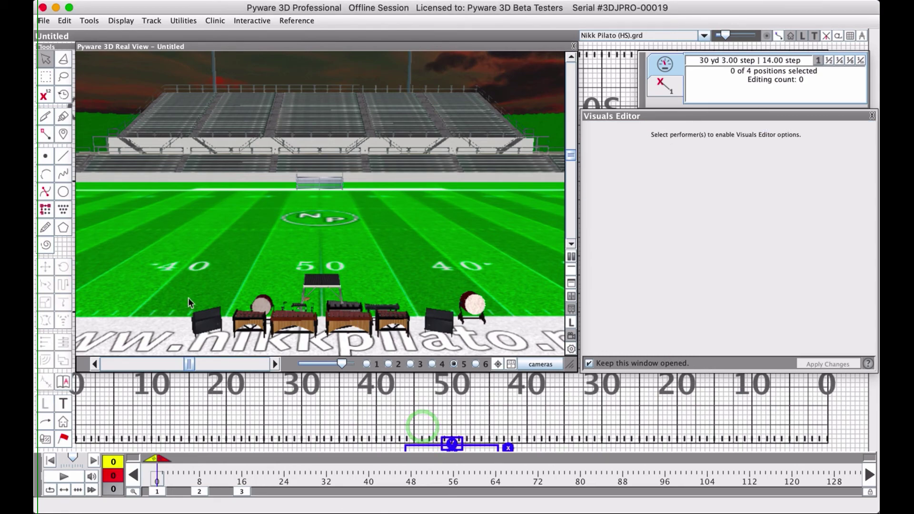
left_click(45, 156)
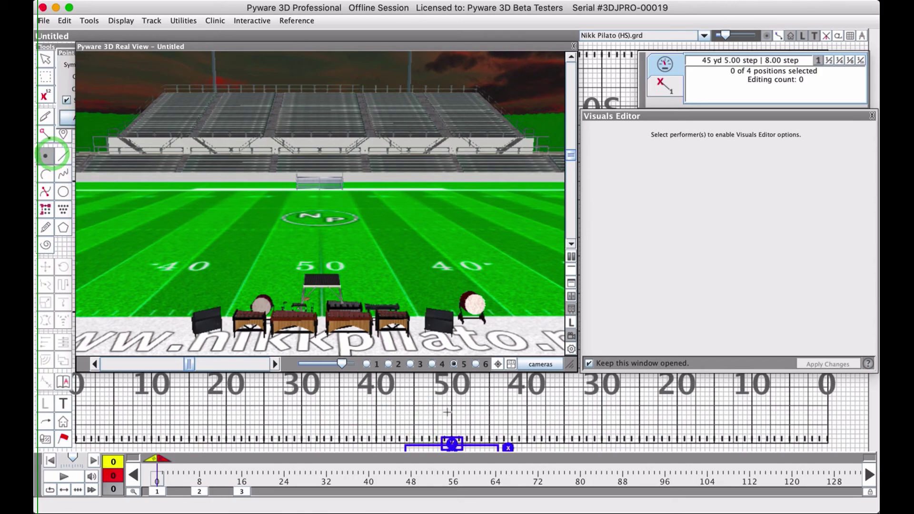
left_click(452, 424)
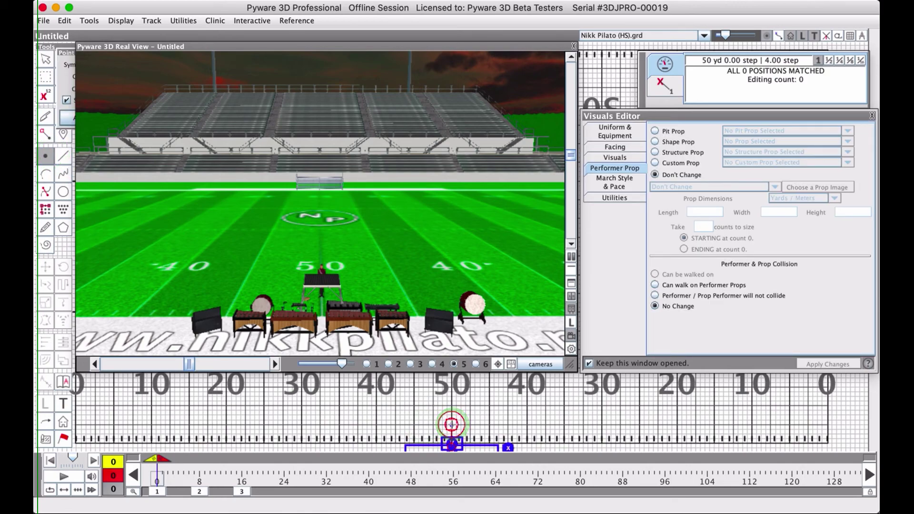
Push the newly placed midfield performer one step downfield and move the 3D camera toward midfield
left_click(506, 426)
left_click_drag(447, 412, 470, 426)
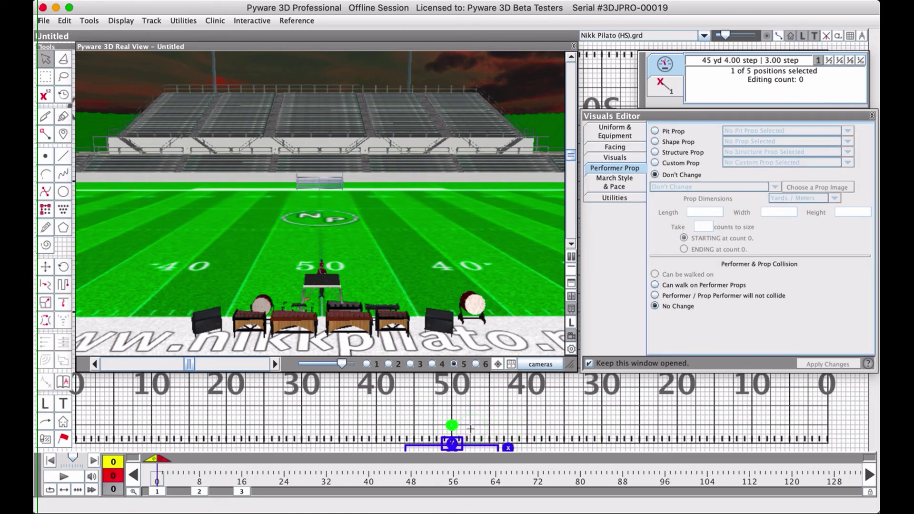
key("F2")
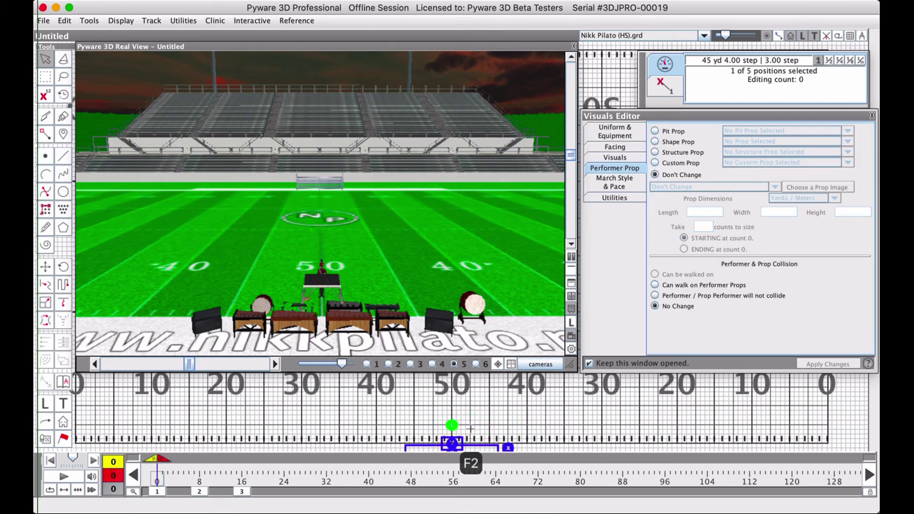
key("Down")
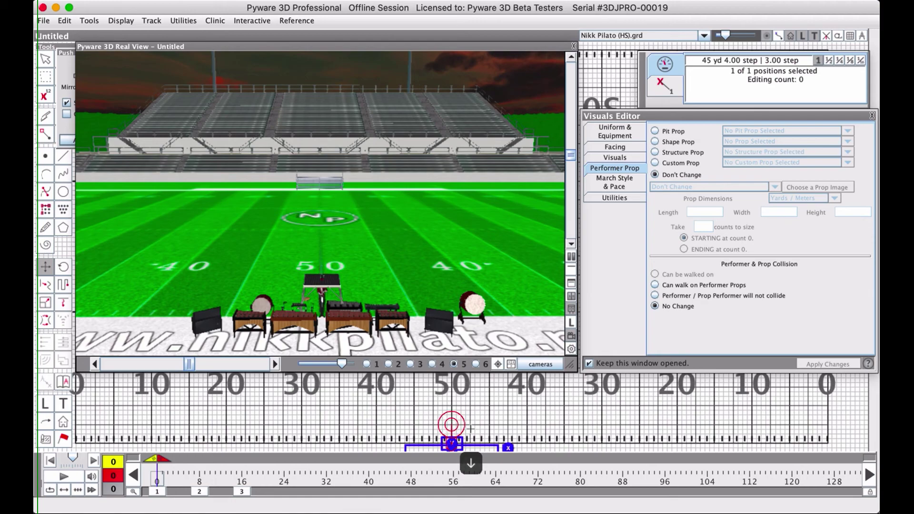
key("Escape")
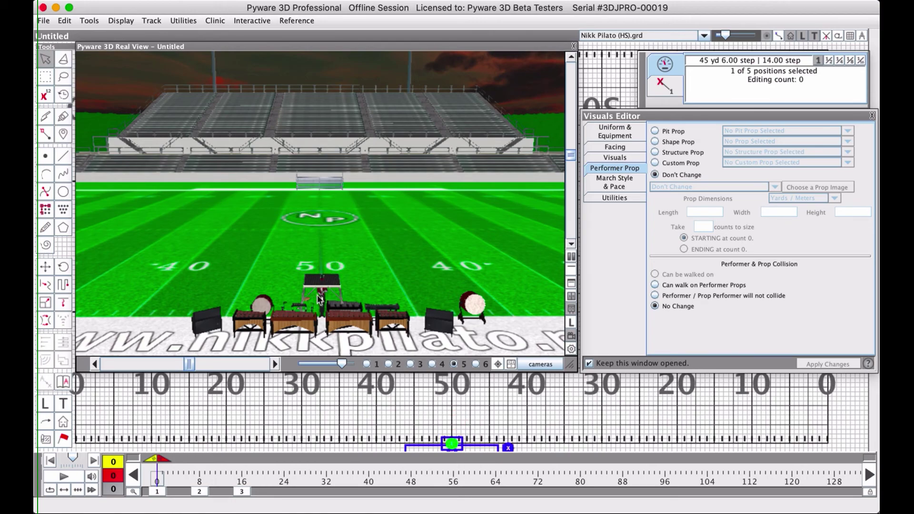
left_click_drag(318, 299, 320, 220)
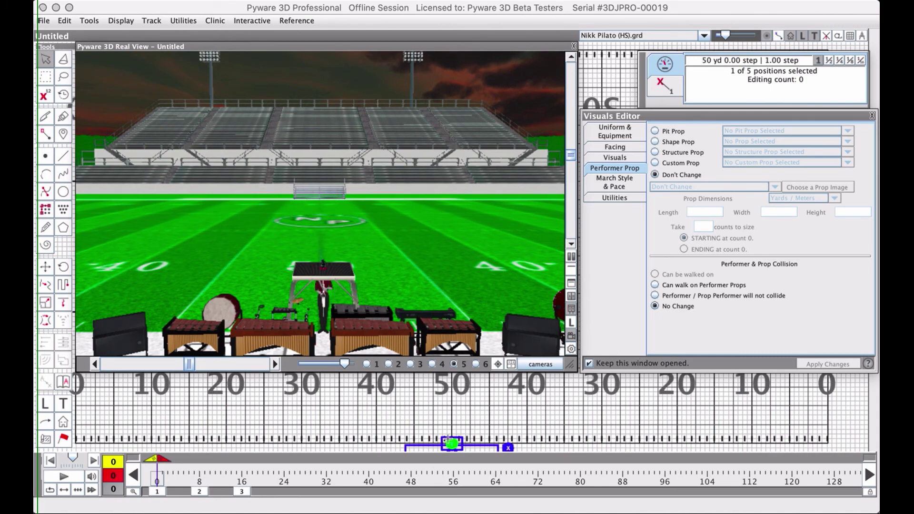
Set the Podium 6ft prop at the 50 to 'Can be walked on' and apply
left_click(442, 447)
left_click(442, 447)
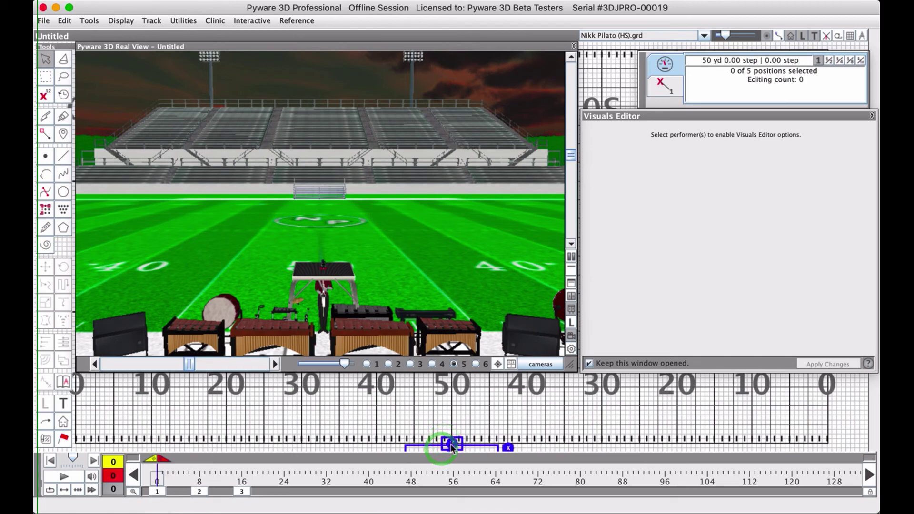
left_click(450, 443)
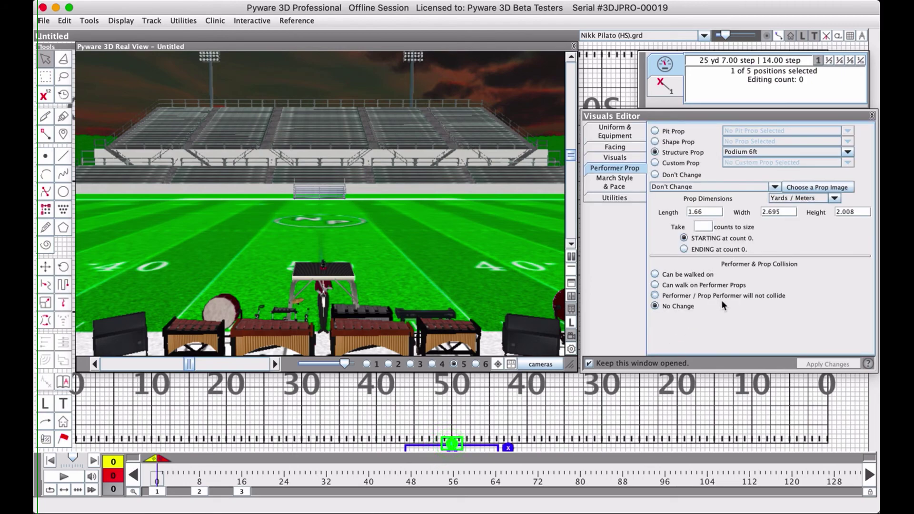
left_click(439, 424)
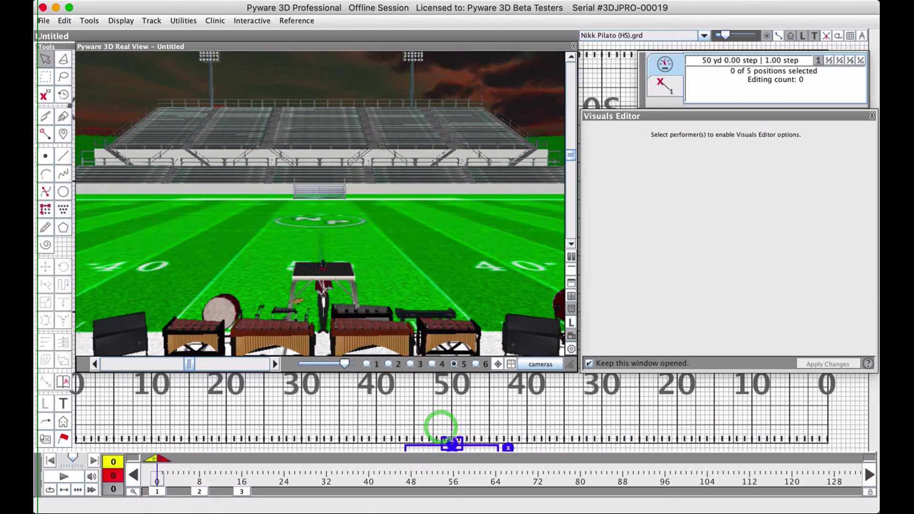
left_click(451, 443)
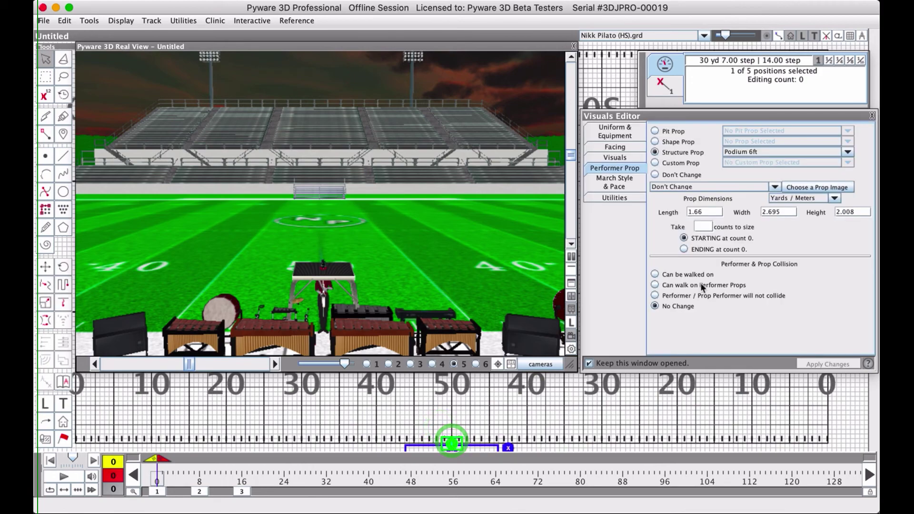
left_click(665, 275)
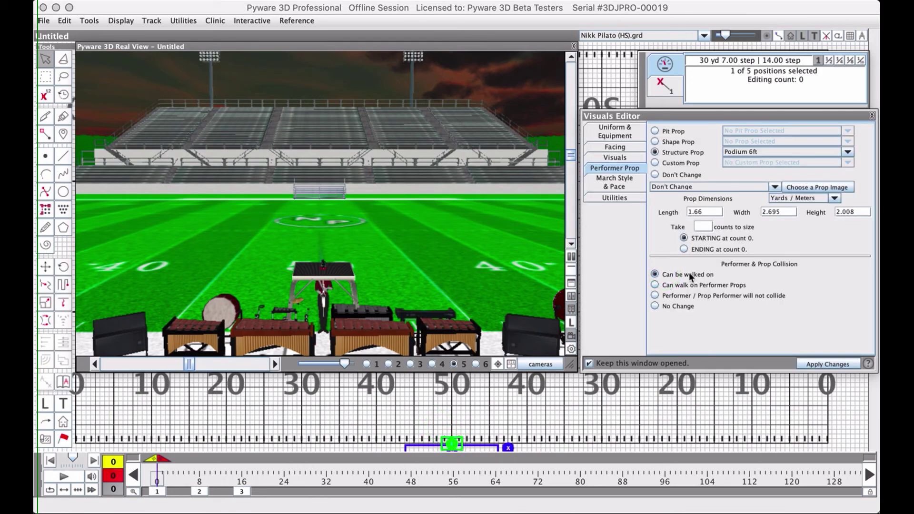
left_click(822, 368)
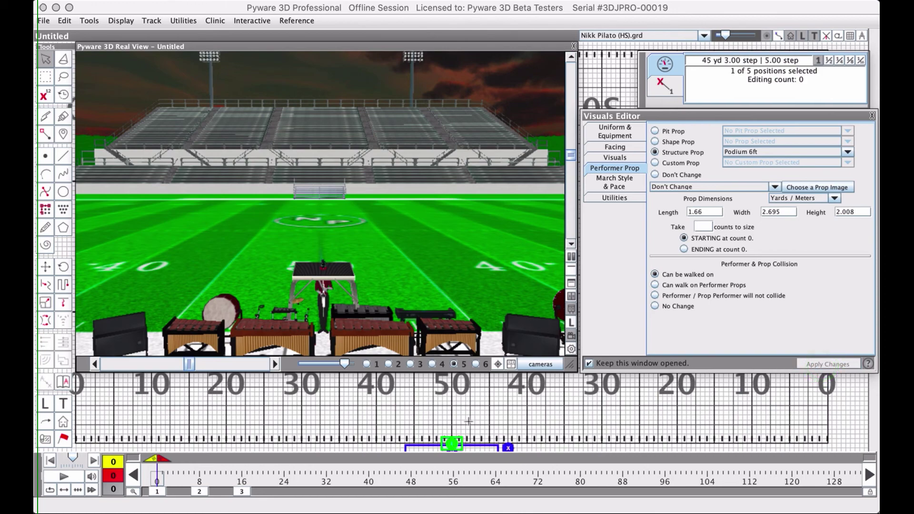
left_click(450, 426)
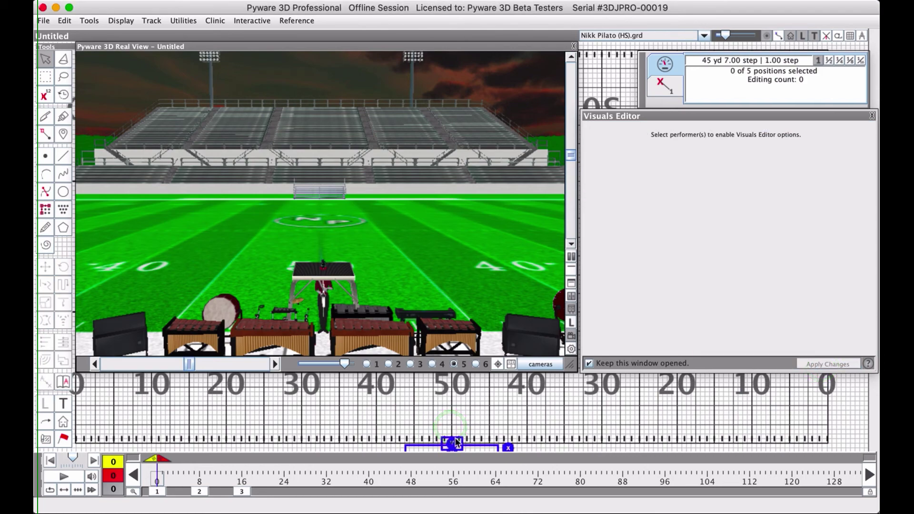
left_click(453, 442)
Push the Podium 6ft one step upfield
left_click(454, 445)
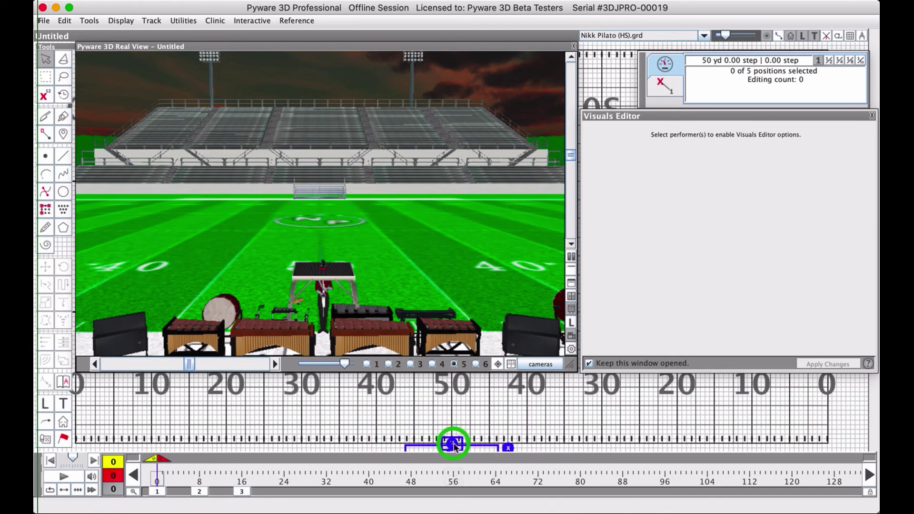
key("F2")
key("Up")
key("Up")
key("Up")
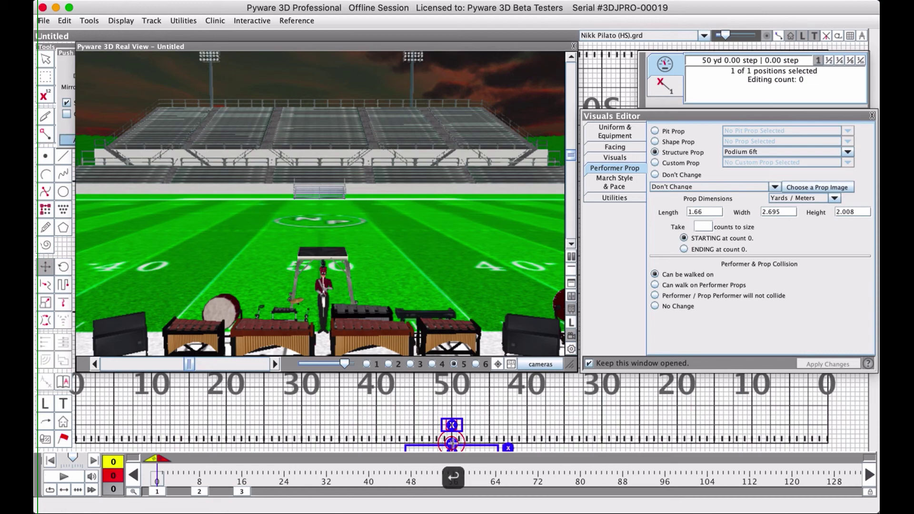
key("Return")
left_click(494, 431)
Enable 'Can walk on Performer Props' for the performer and step him up onto the podium
left_click(452, 444)
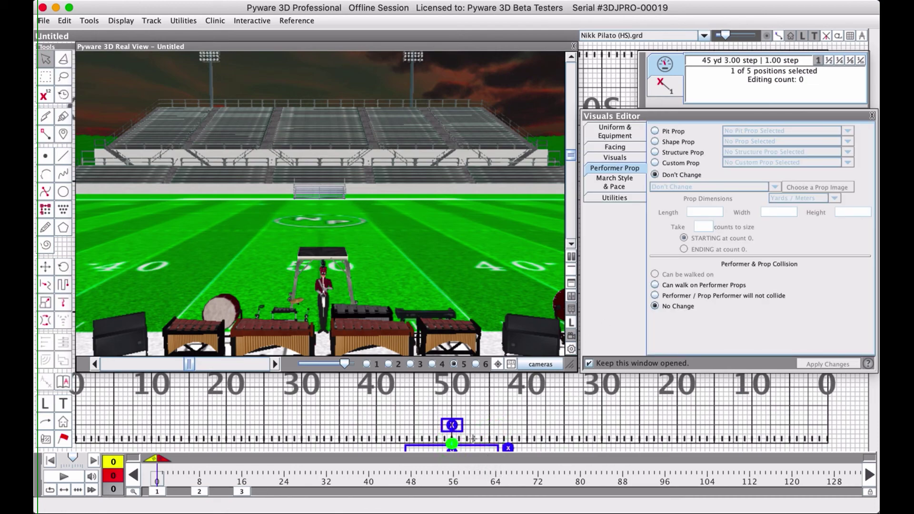
key("F2")
key("Right")
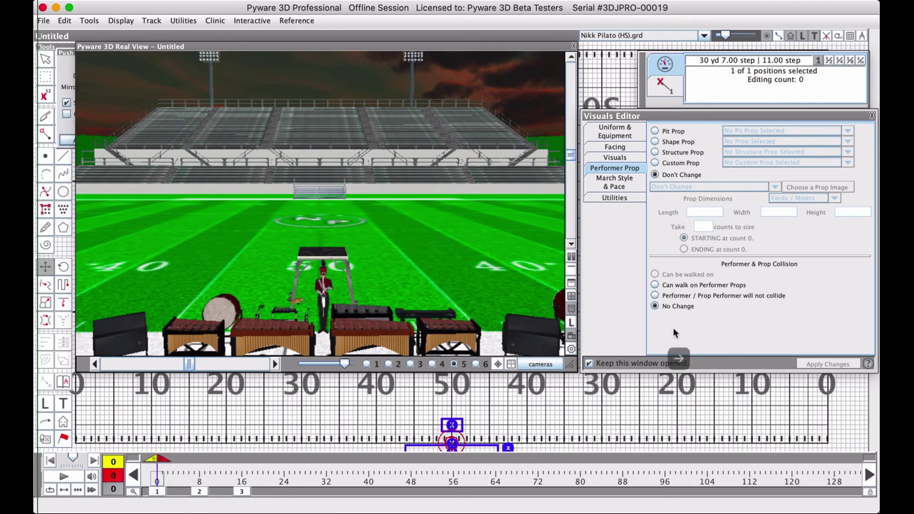
left_click(685, 287)
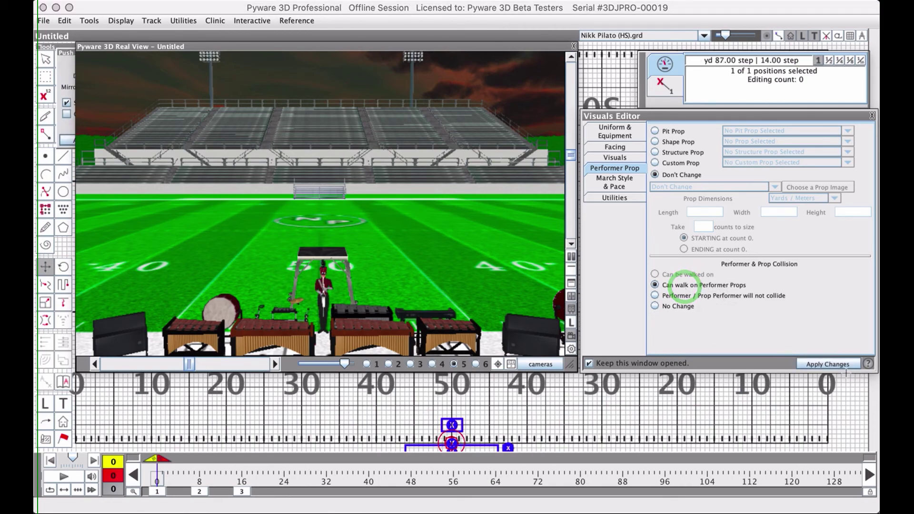
left_click(832, 364)
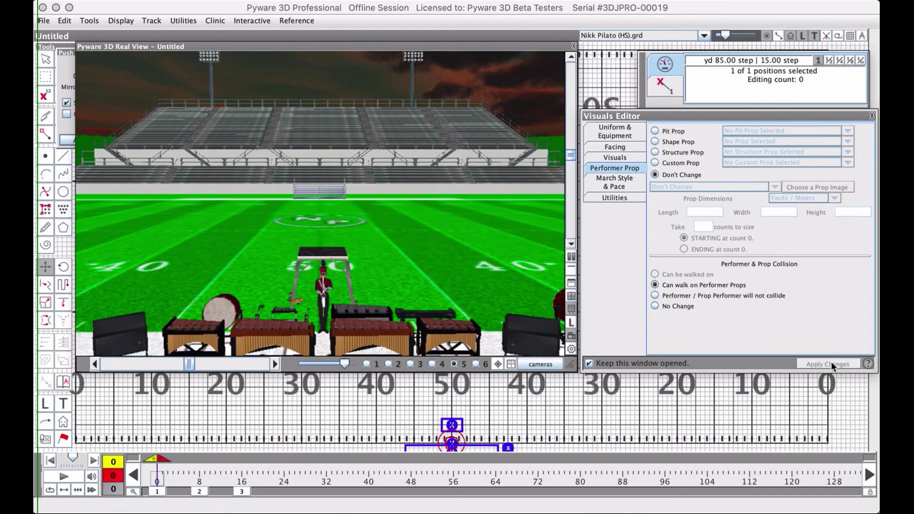
key("Up")
key("Up")
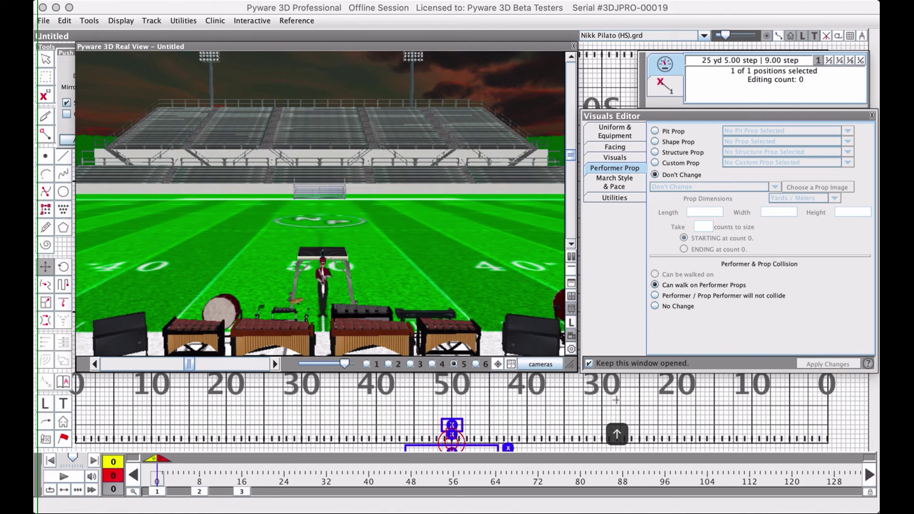
key("Up")
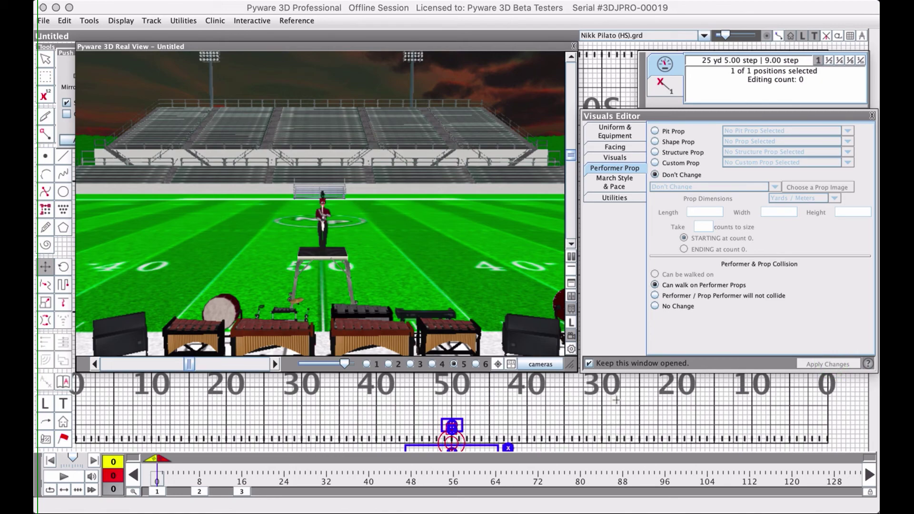
left_click(617, 433)
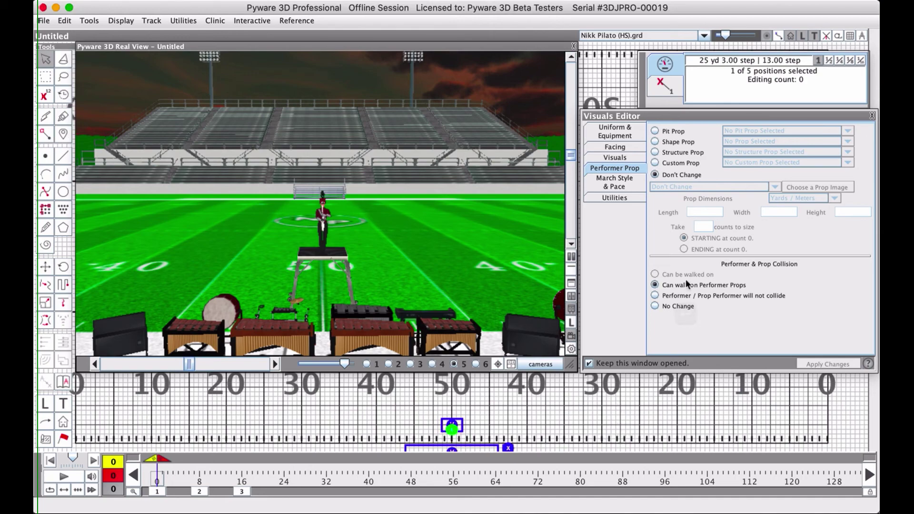
Give the performer No Equipment in the Uniform & Equipment settings
left_click(621, 136)
left_click(655, 202)
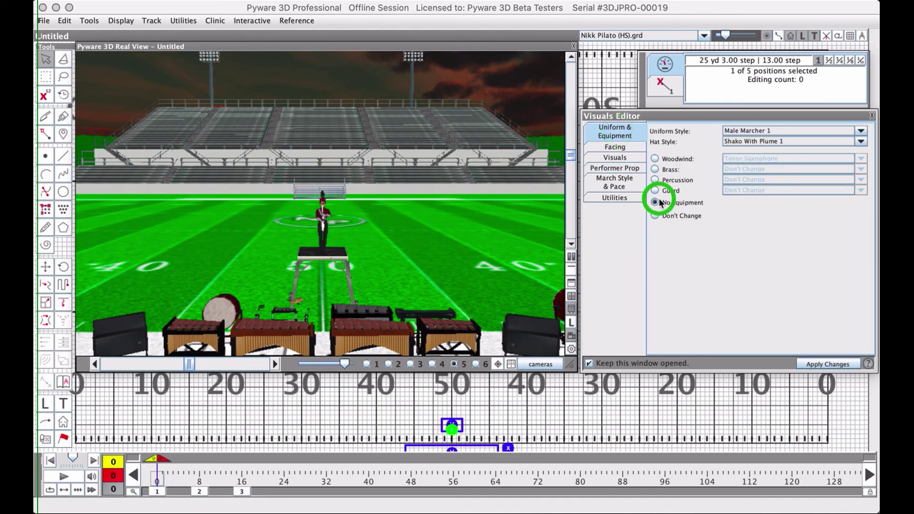
left_click(816, 364)
Set the performer to a fixed 180.0 facing direction, then clear the selection
left_click(614, 147)
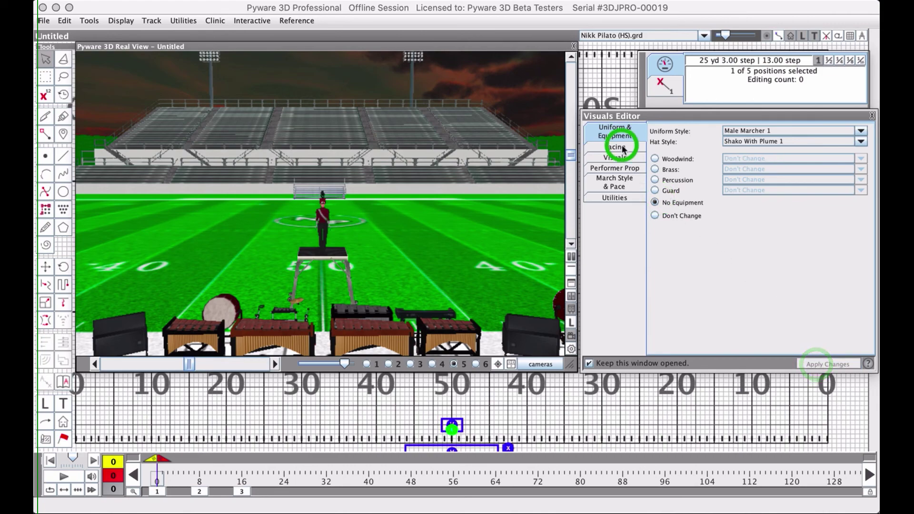
left_click(794, 213)
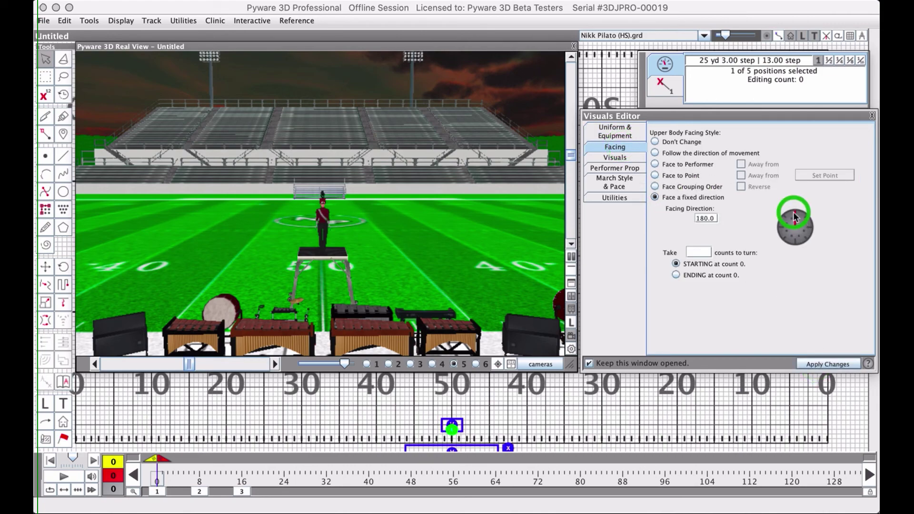
left_click(827, 364)
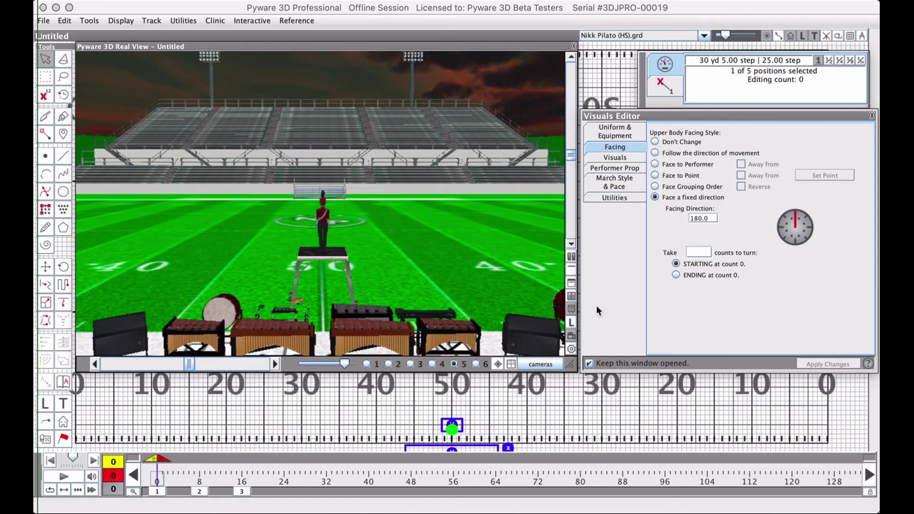
left_click(614, 168)
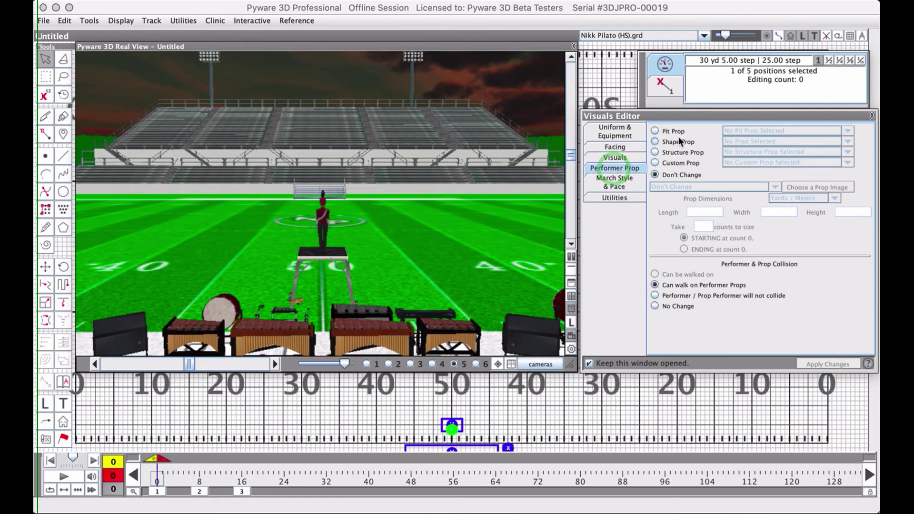
left_click(490, 382)
Make the selected position a Custom Prop and browse the Real View Asset Store's free props
left_click(451, 429)
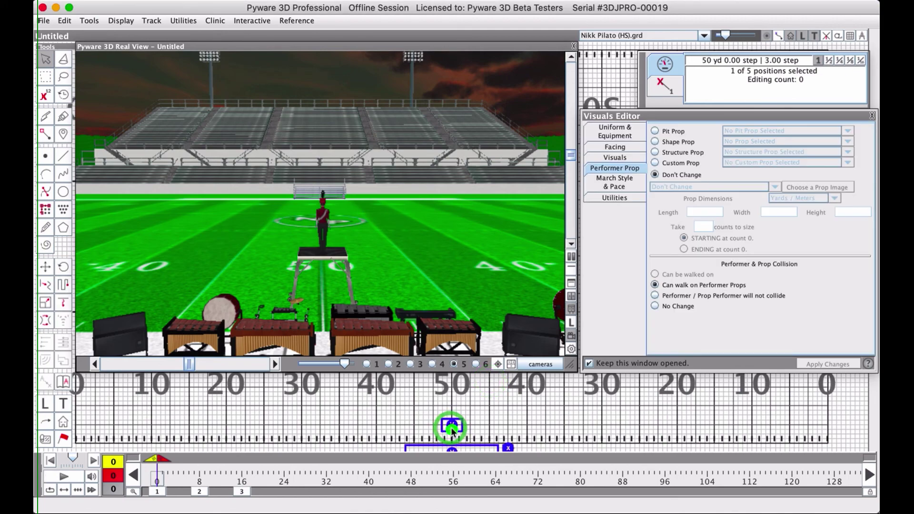
left_click(692, 162)
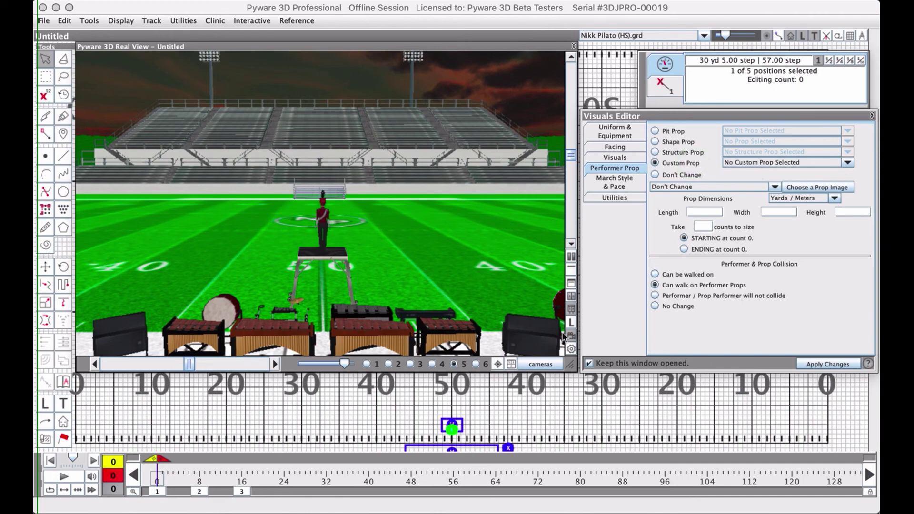
left_click(296, 21)
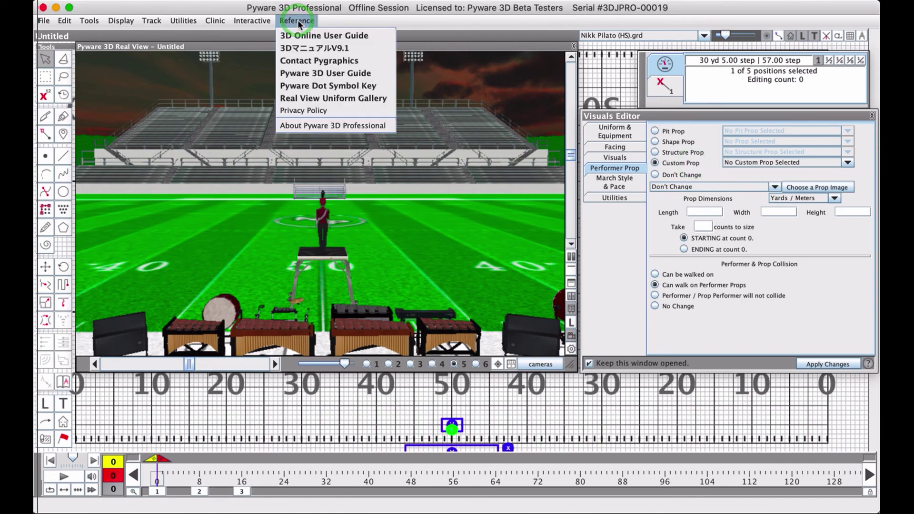
mouse_move(266, 22)
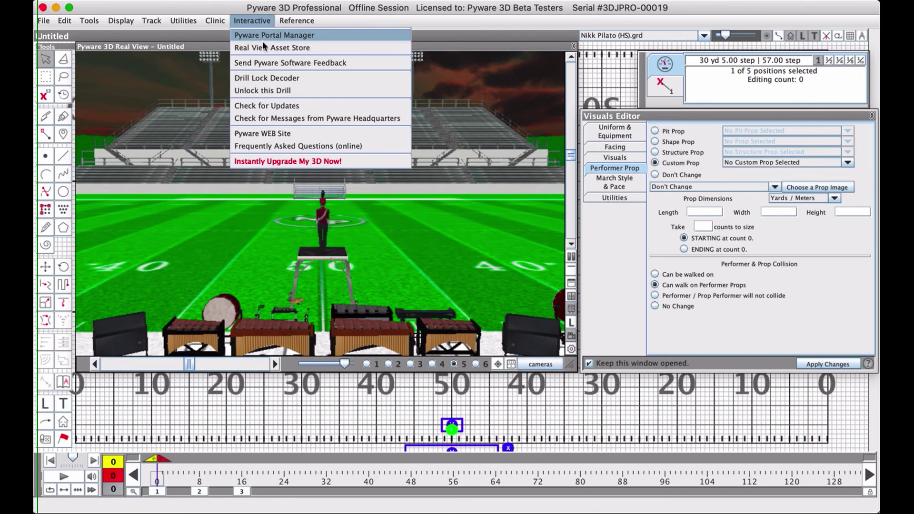
left_click(301, 48)
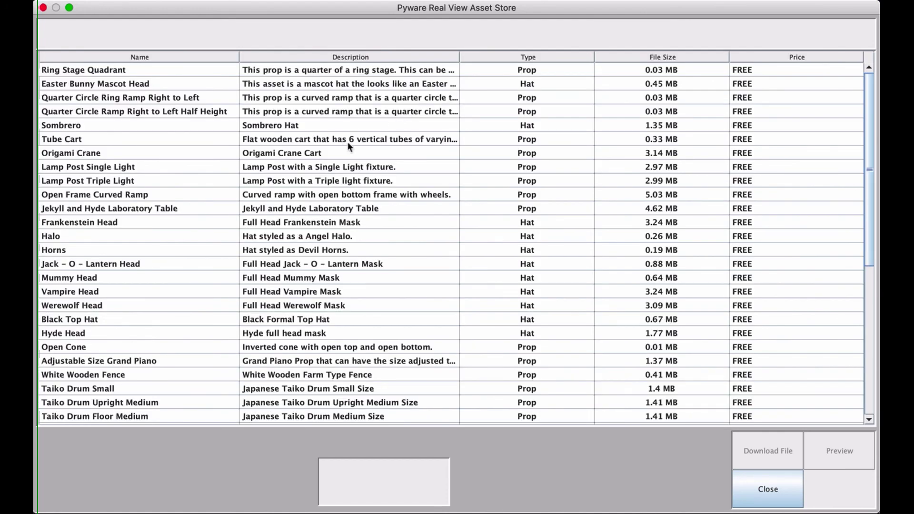
scroll(556, 187, "down", 10)
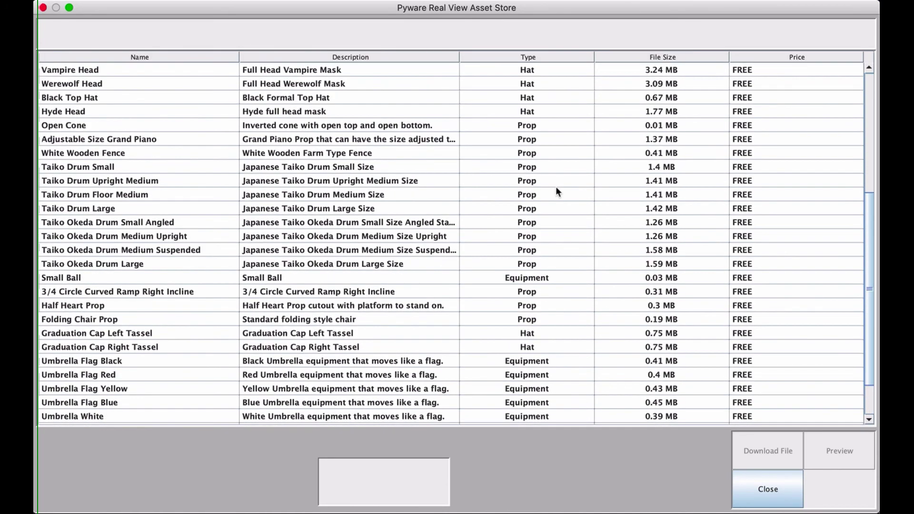
scroll(557, 191, "up", 5)
Close the asset store and shift the selected performer left toward the 35-yard line
left_click(764, 495)
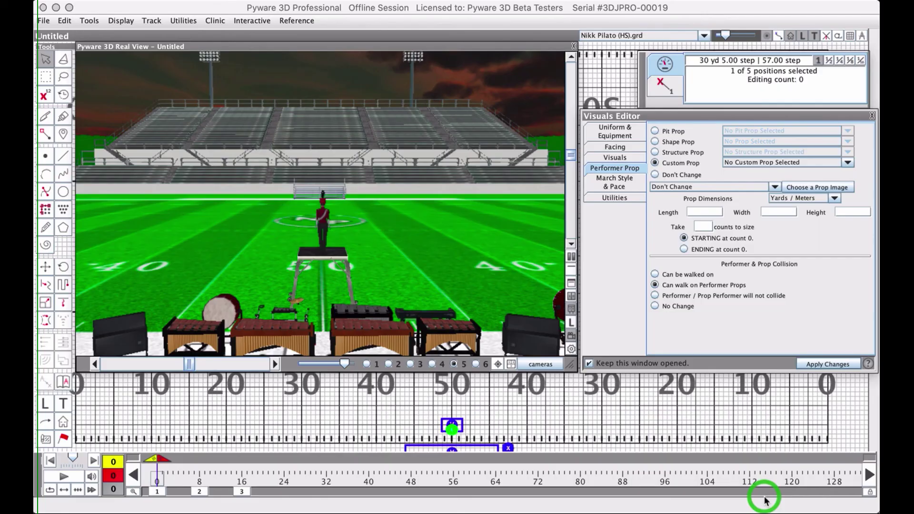
left_click(481, 423)
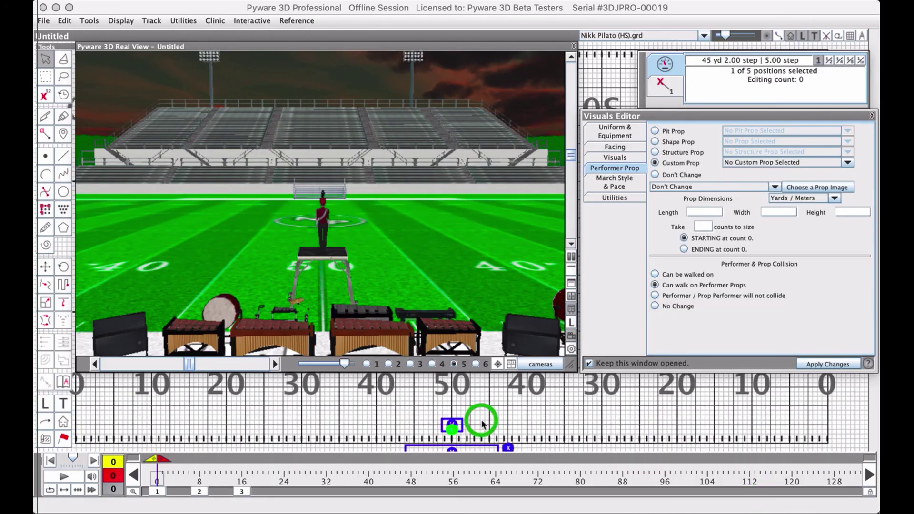
left_click(452, 431)
key("F2")
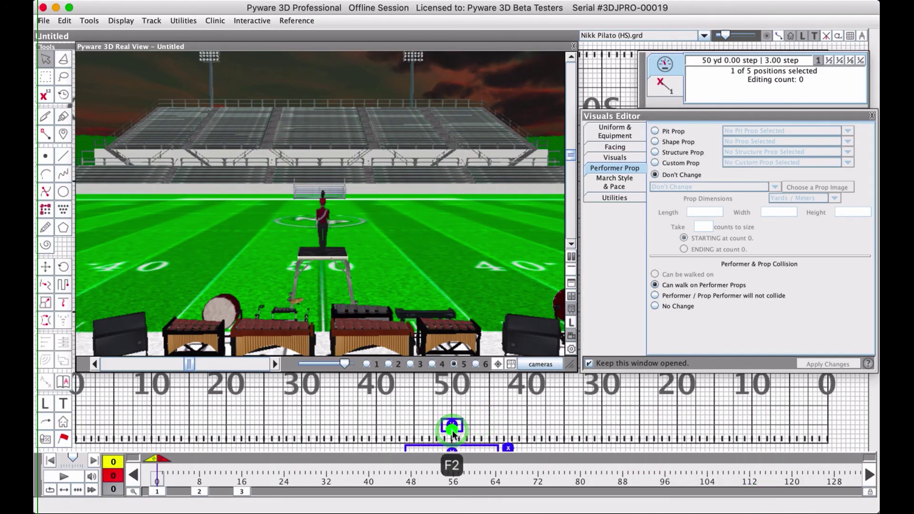
key("Left")
key("Left")
key("Left")
key("Left")
key("Left")
key("Left")
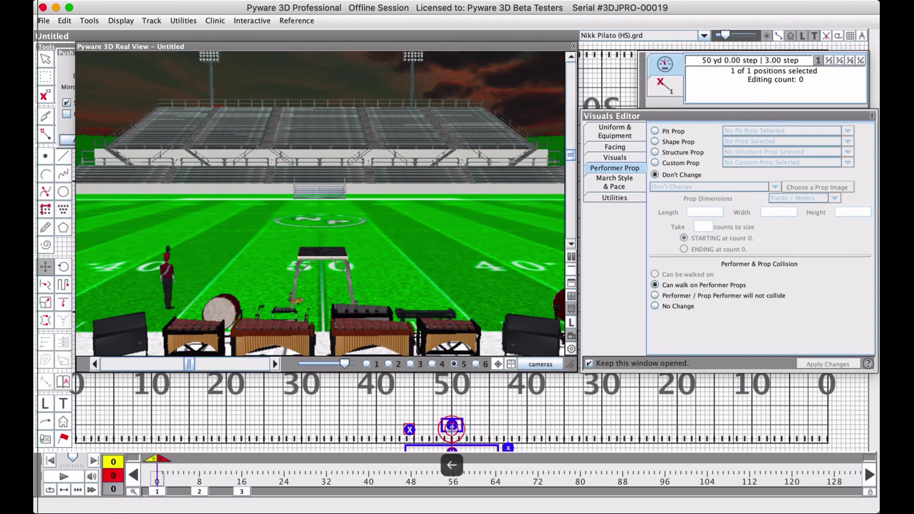
key("Return")
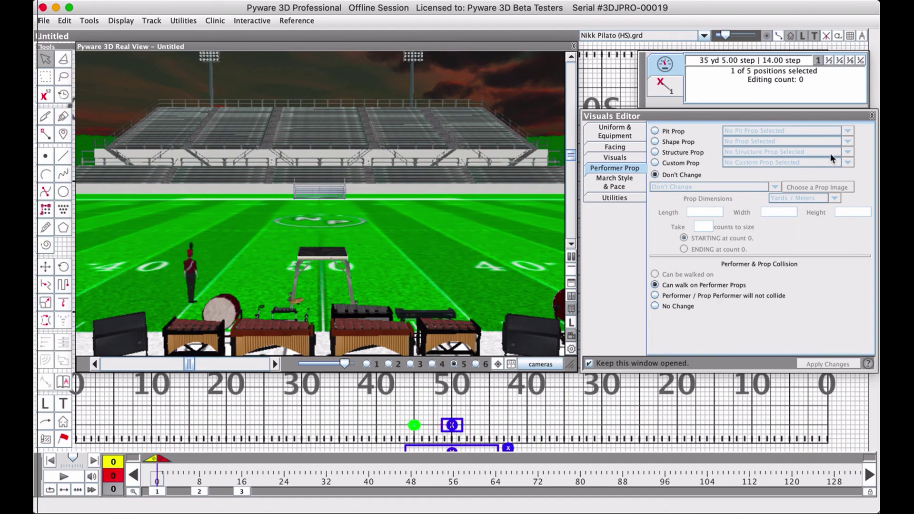
Try the Lamp Post and Shopping Cart custom props, then settle on the Half Heart Prop
left_click(697, 163)
left_click(781, 161)
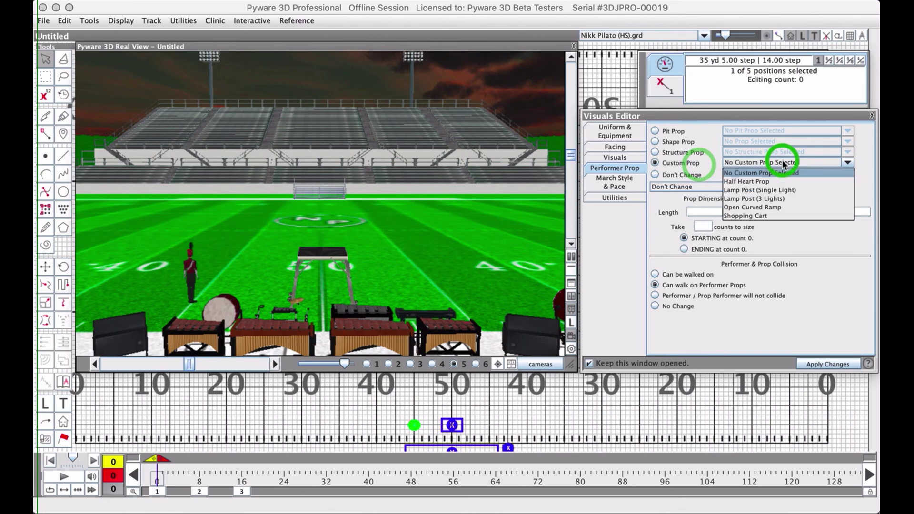
left_click(769, 197)
left_click(820, 364)
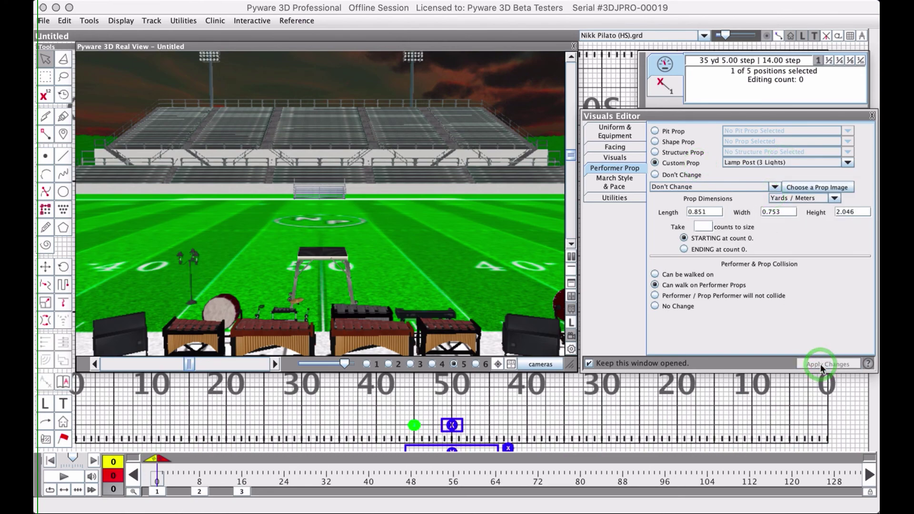
left_click(752, 162)
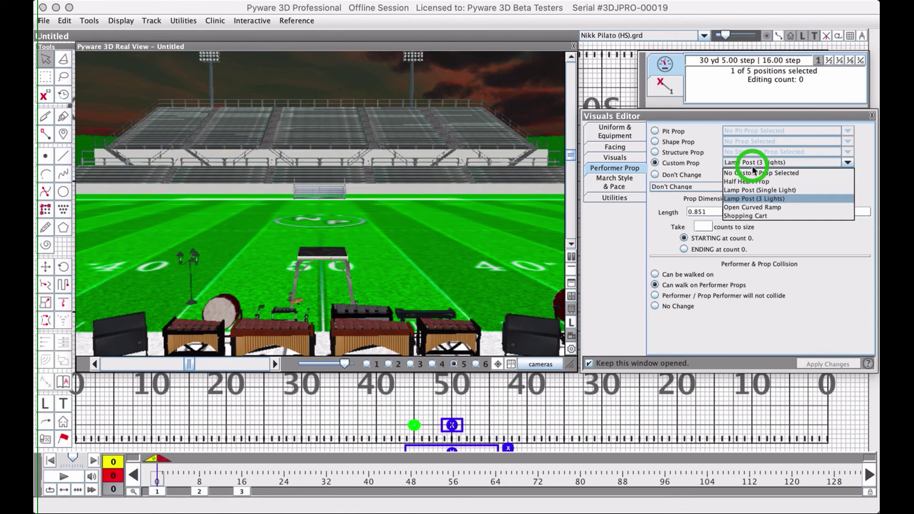
left_click(755, 216)
left_click(824, 364)
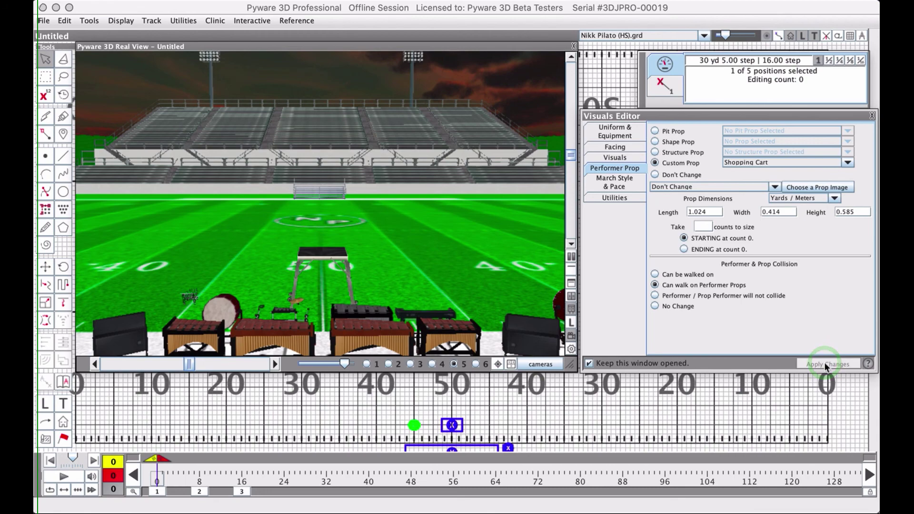
left_click(771, 162)
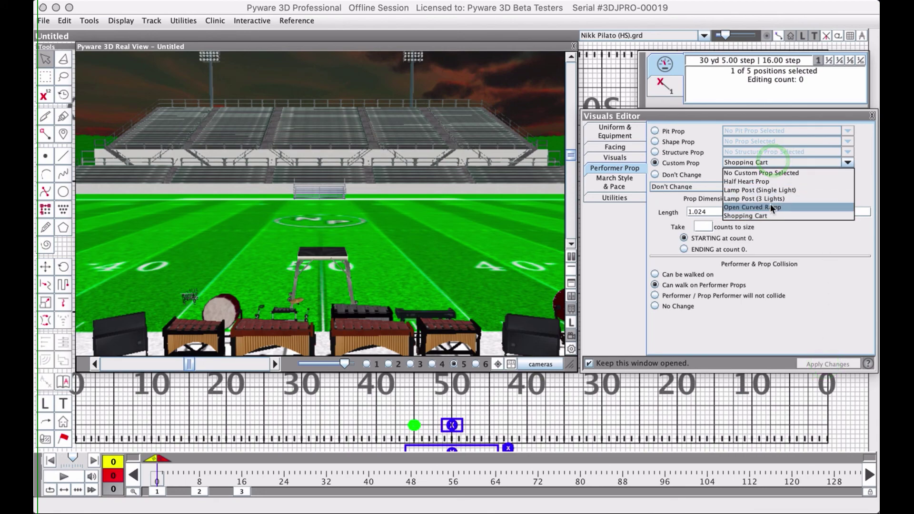
left_click(756, 182)
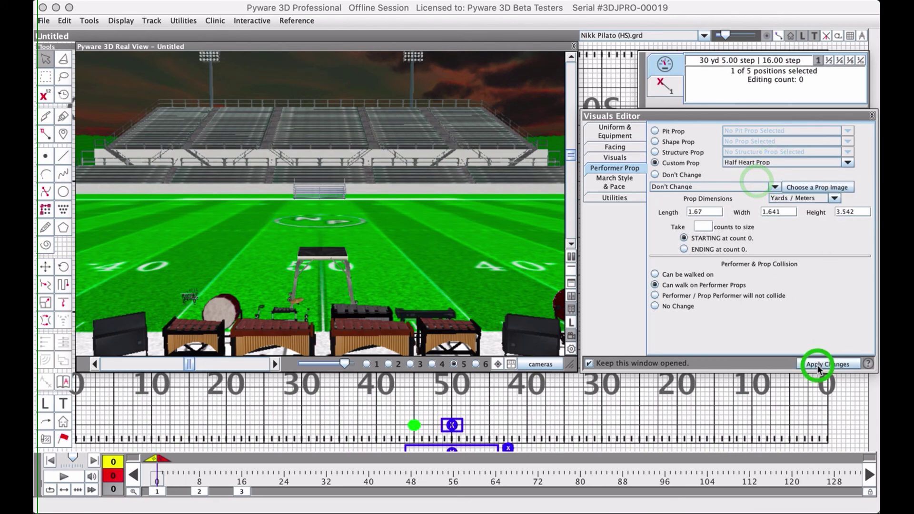
left_click(817, 365)
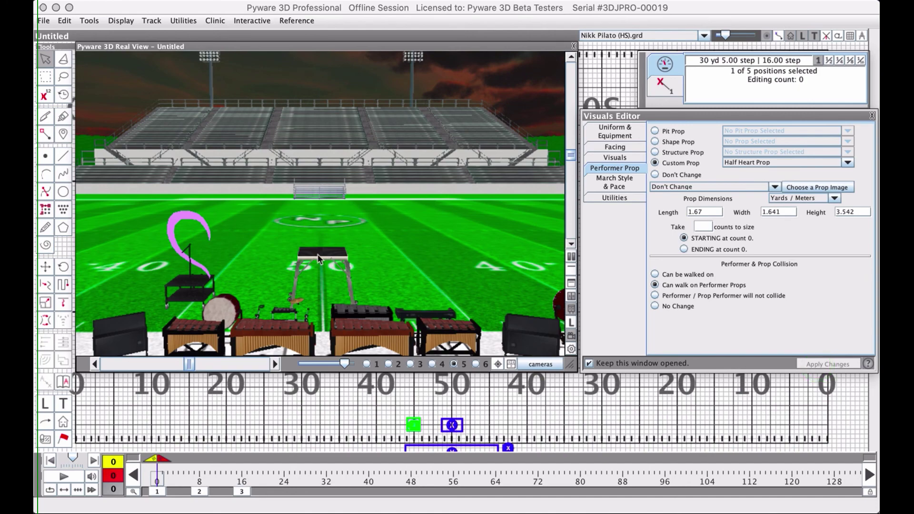
At count 0, place a new single performer beside the Half Heart prop
left_click(195, 495)
left_click(326, 413)
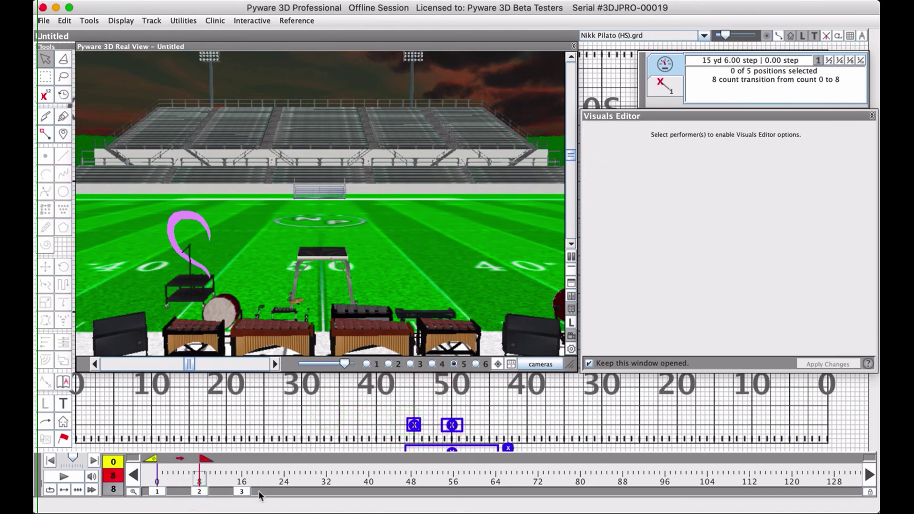
left_click(158, 492)
left_click(45, 155)
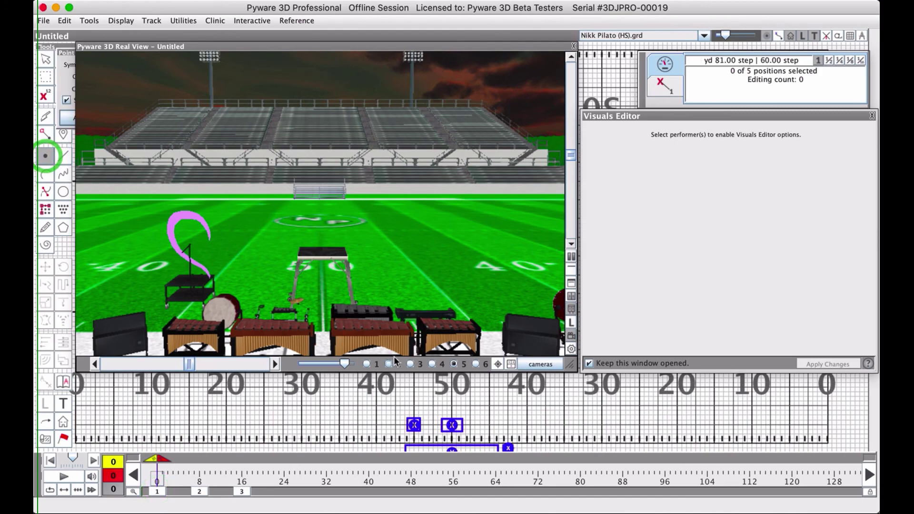
left_click(427, 425)
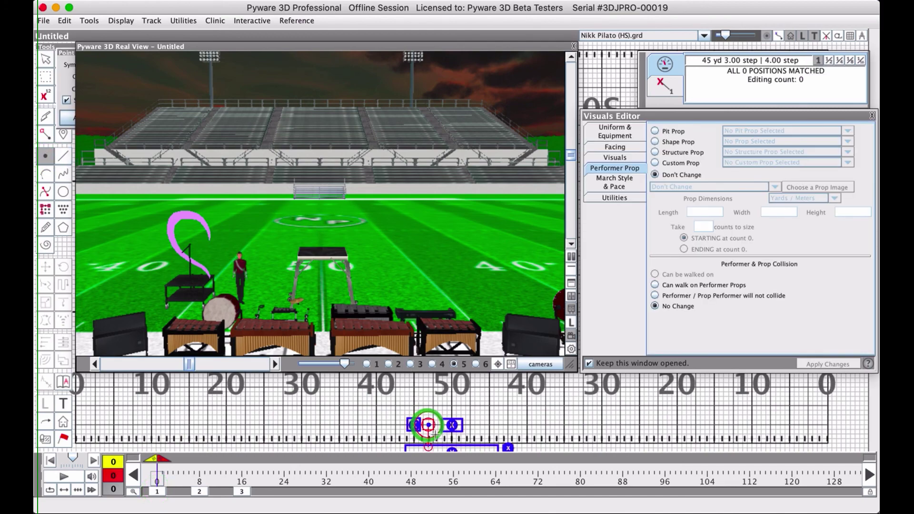
key("Return")
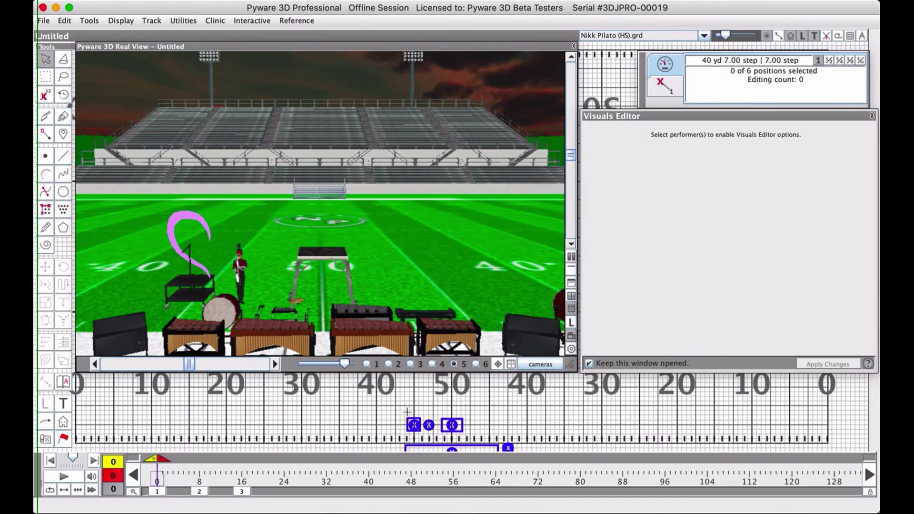
At count 8, push the prop and new performer left, then play back the 8-count move
left_click(199, 484)
left_click_drag(379, 404, 436, 437)
key("F2")
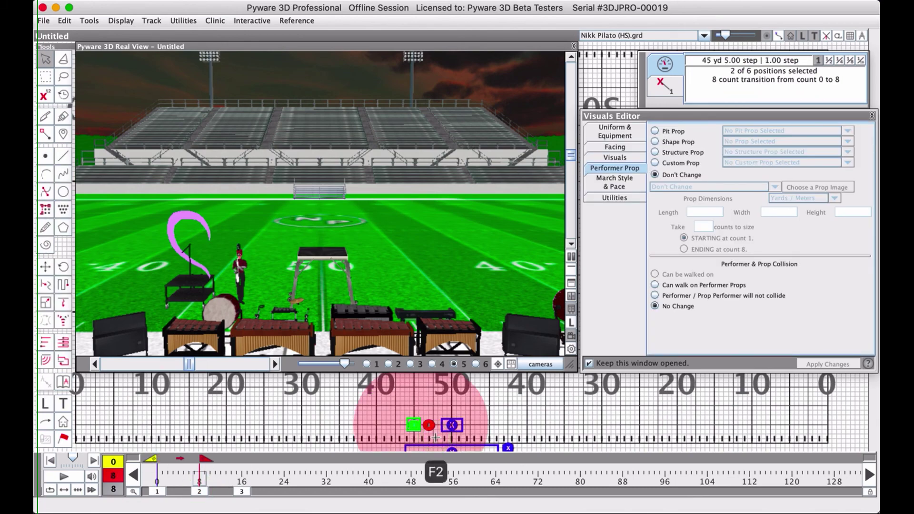
key("Left")
key("Left")
key("Left")
key("Left")
key("Left")
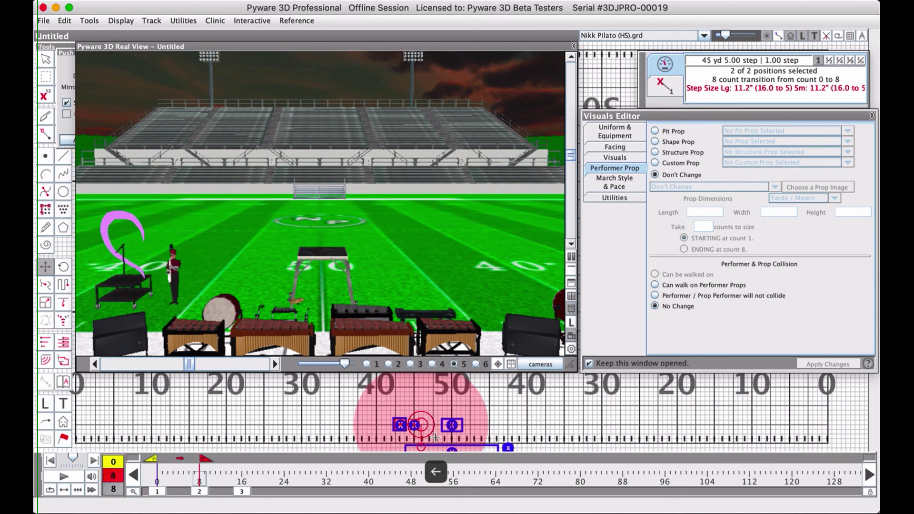
key("Return")
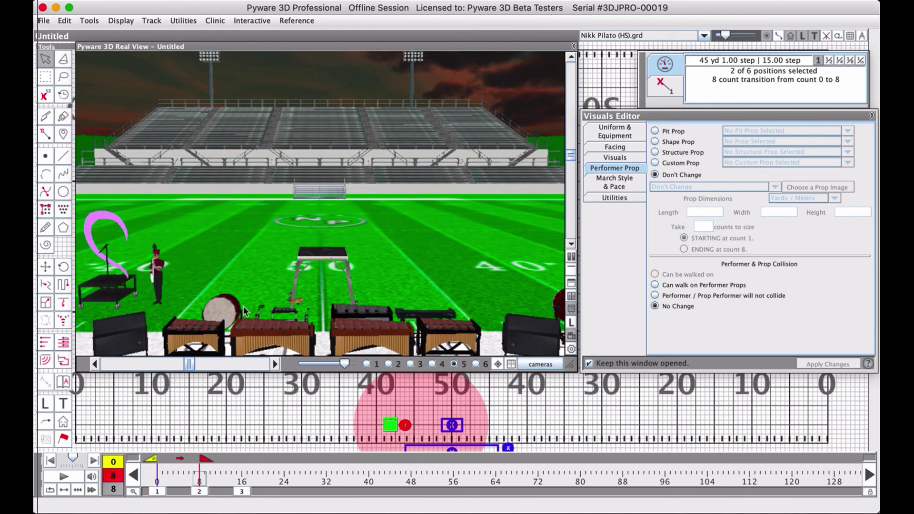
left_click_drag(189, 364, 182, 364)
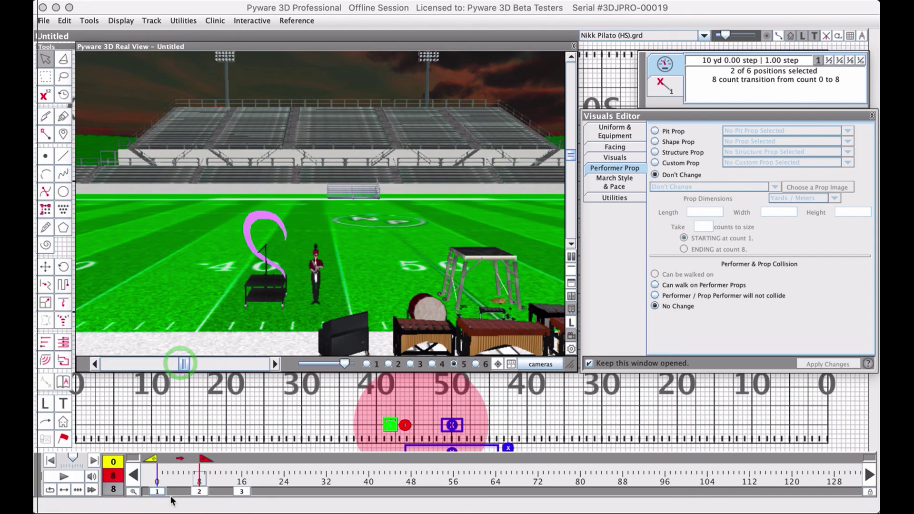
left_click(68, 475)
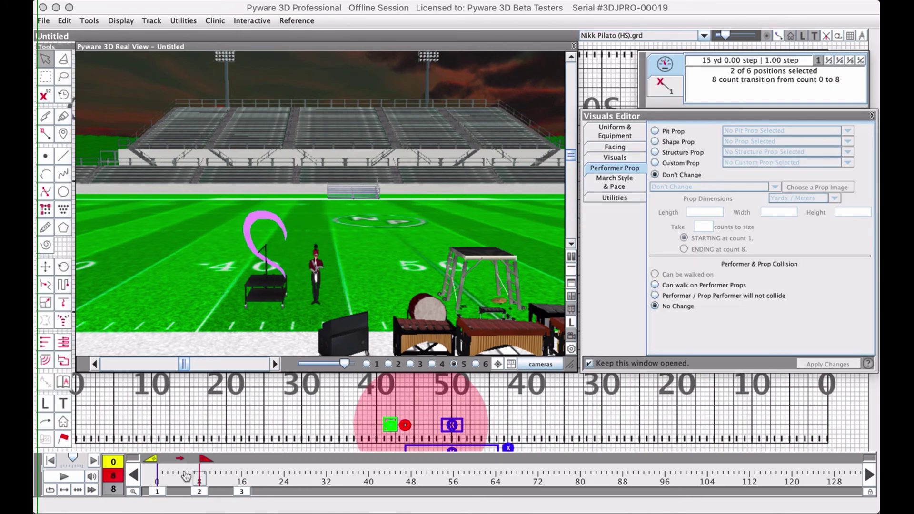
left_click(413, 429)
Give the performer at the 45-yard line No Equipment and nudge it two steps left
left_click(409, 426)
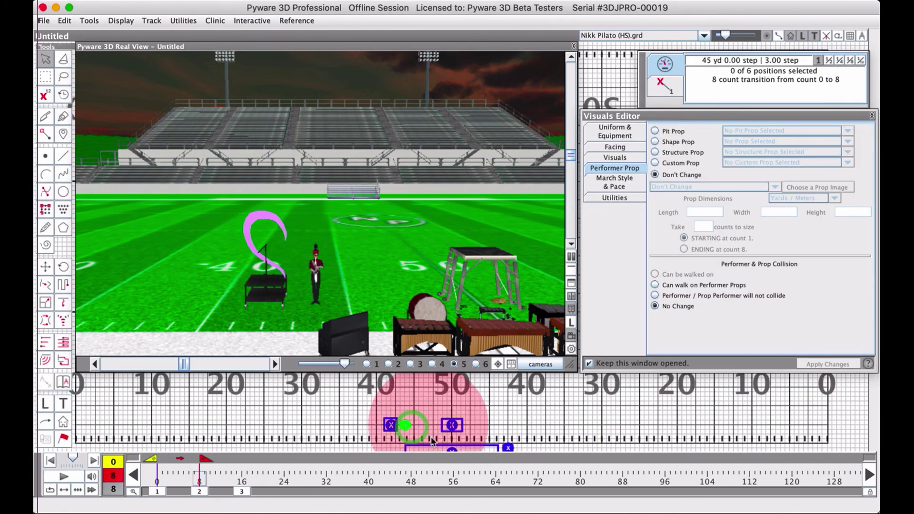
left_click(615, 135)
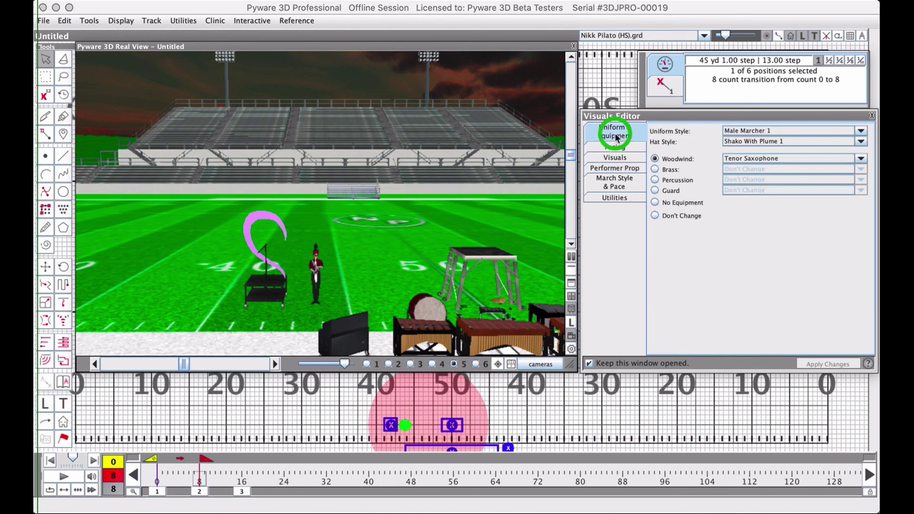
left_click(685, 203)
left_click(813, 365)
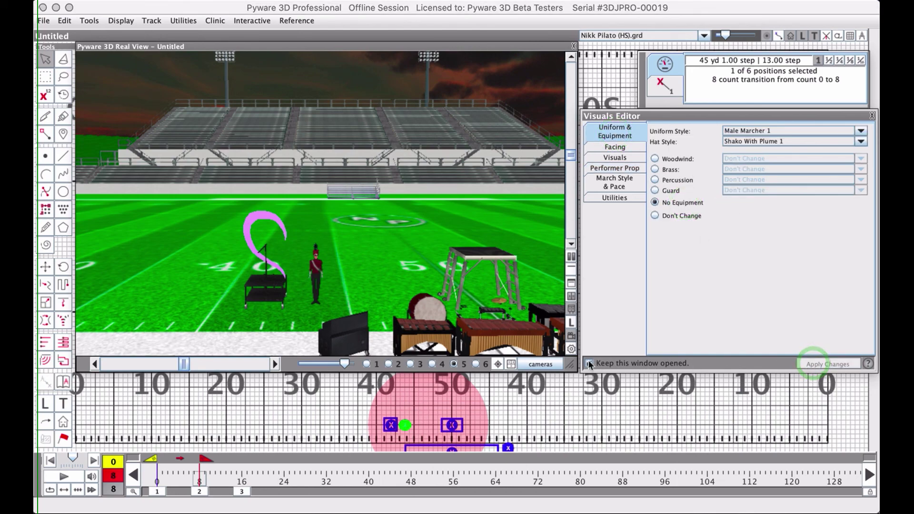
key("Left")
key("Left")
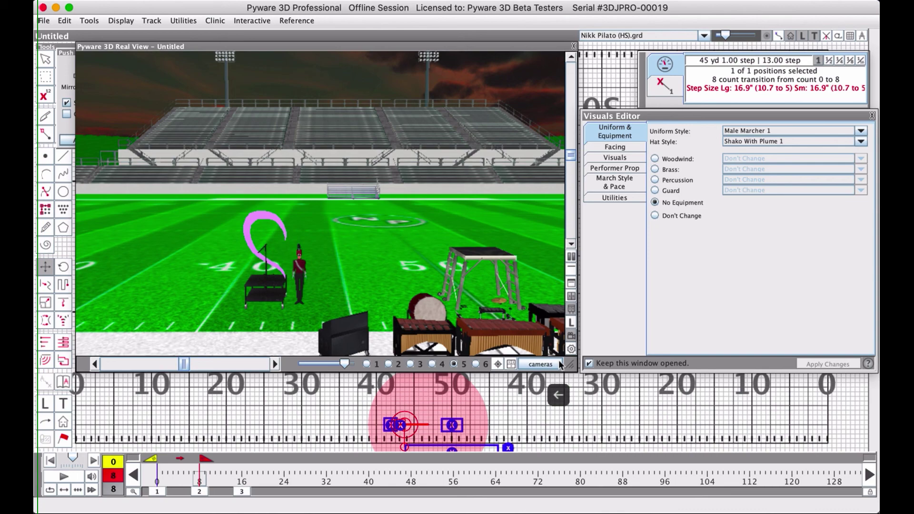
key("Left")
left_click(386, 398)
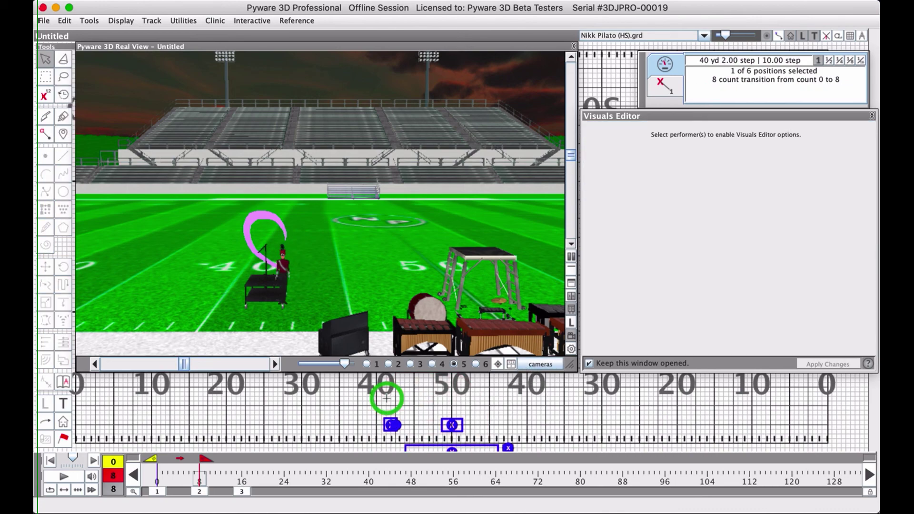
Delete the count 0 to 8 transition for the performer near the 40-yard line
left_click(392, 425)
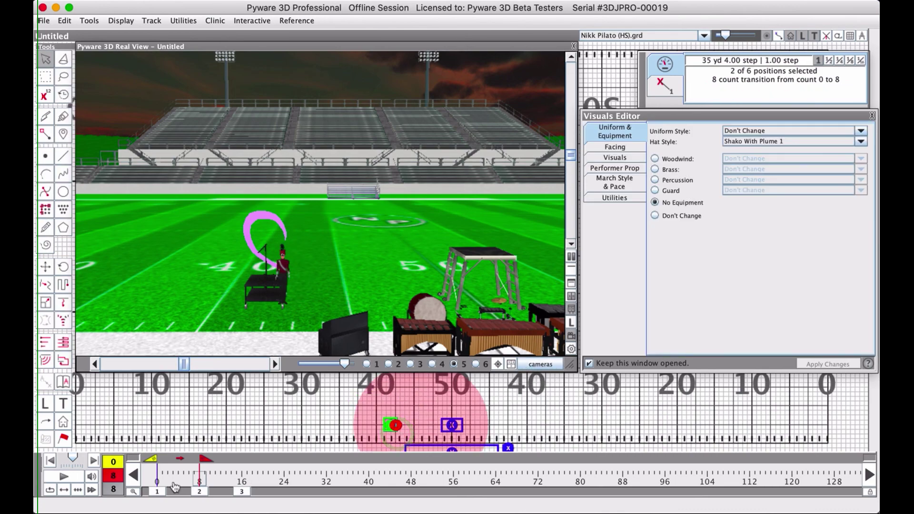
left_click(184, 458)
key("Delete")
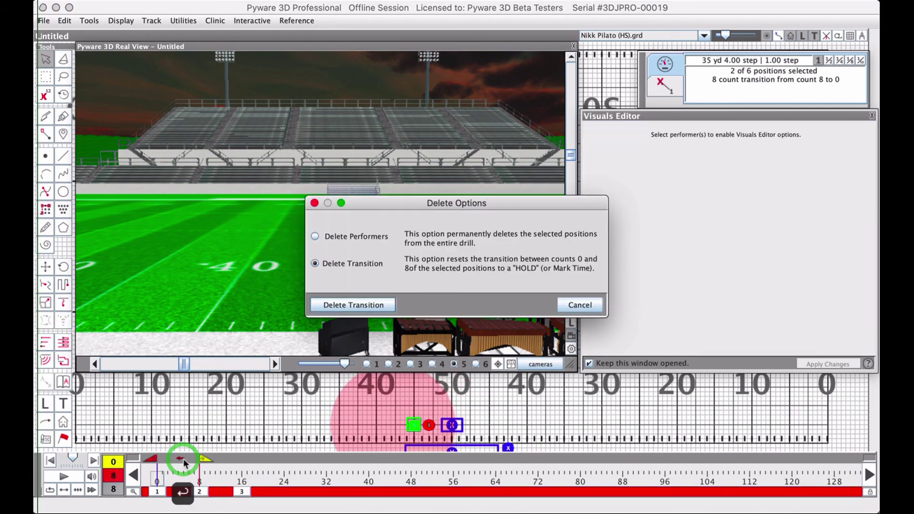
key("Return")
Shift the prop and performer near the 40 right and preview the move in 3D
left_click(181, 458)
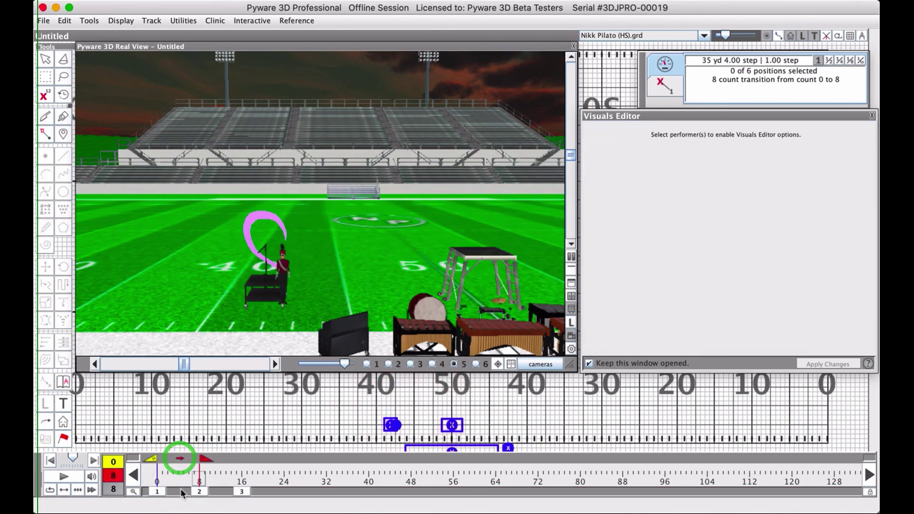
left_click_drag(369, 406, 410, 435)
key("F2")
key("Right")
key("Right")
key("Right")
key("Right")
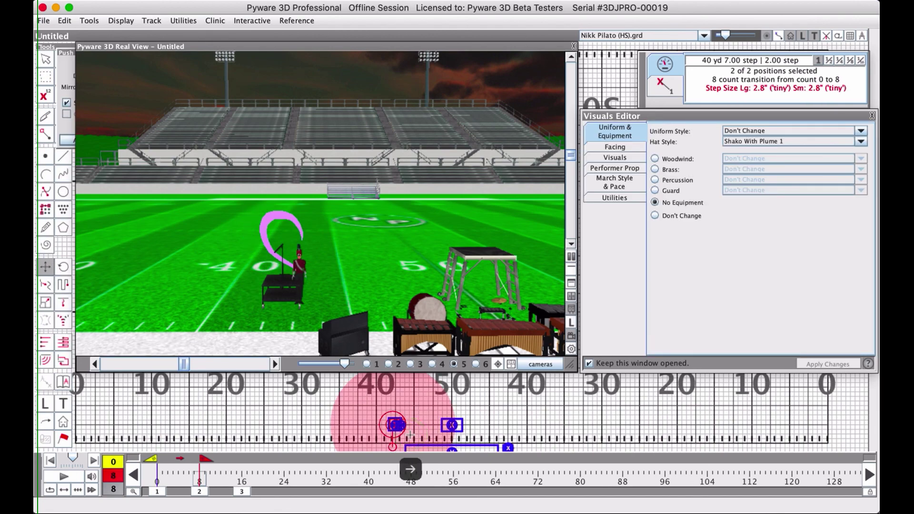
left_click(409, 471)
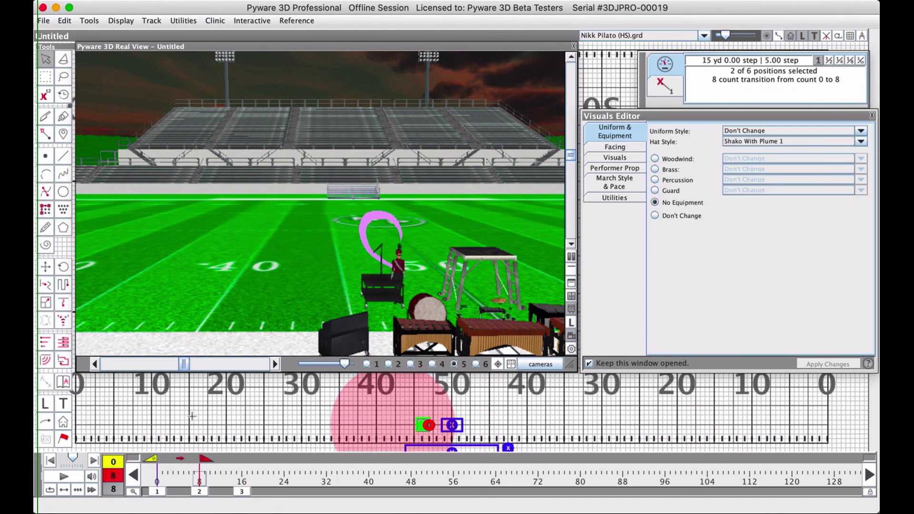
left_click(65, 474)
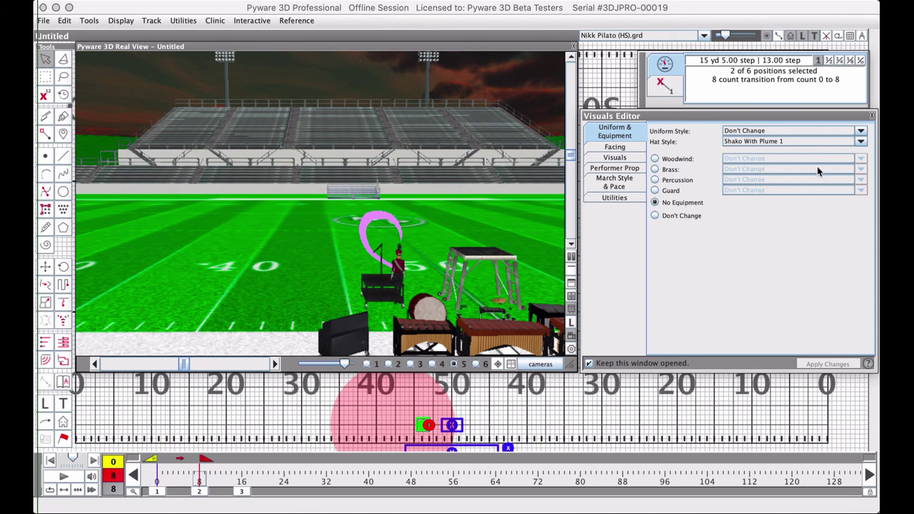
left_click(615, 168)
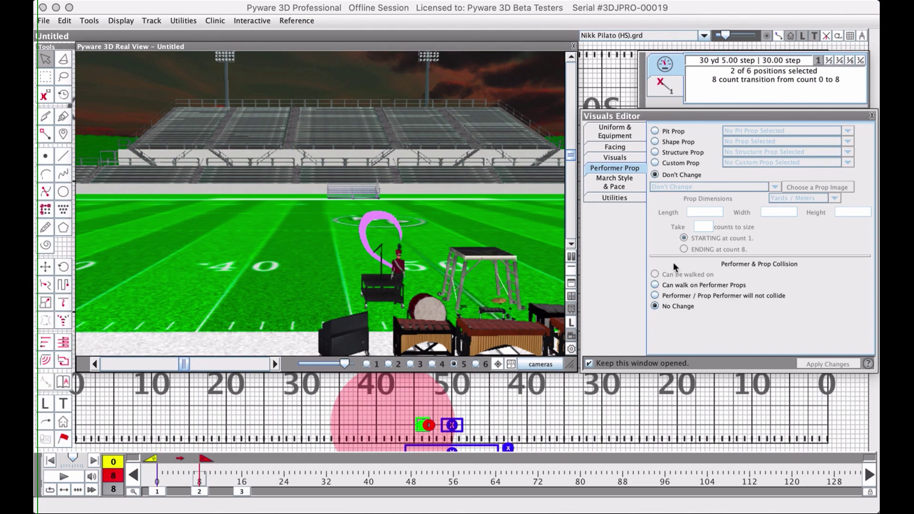
Collapse the 3D Real View and deselect all performers on the field chart
left_click(503, 47)
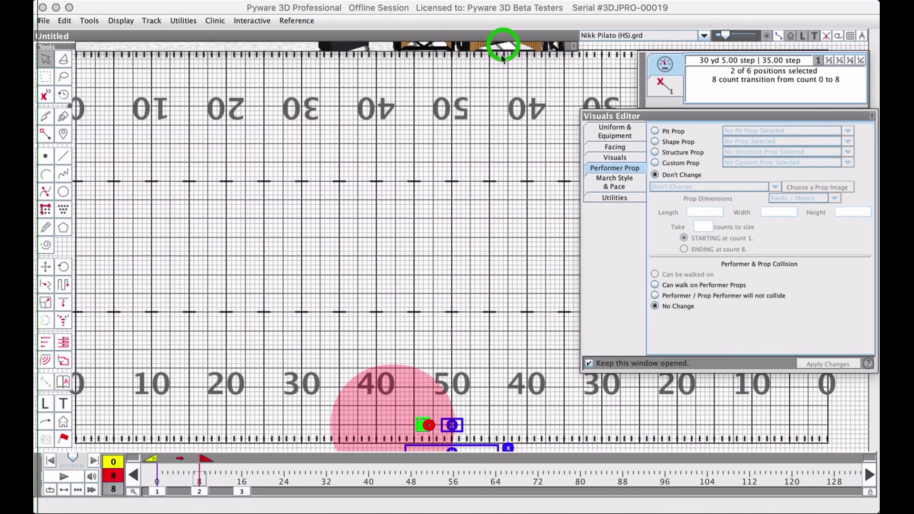
left_click(455, 298)
Give the performer at the 50 the Large Ramp Bridge structure prop
left_click(451, 419)
left_click(464, 430)
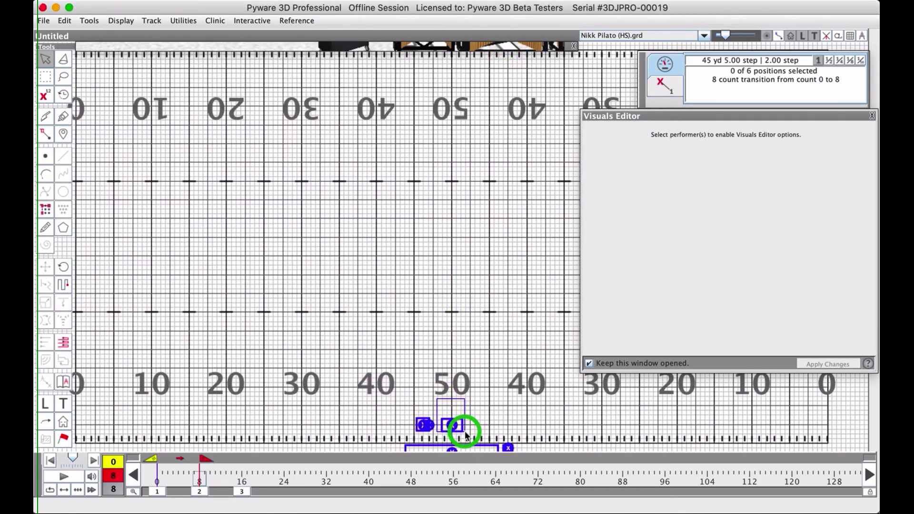
left_click(757, 150)
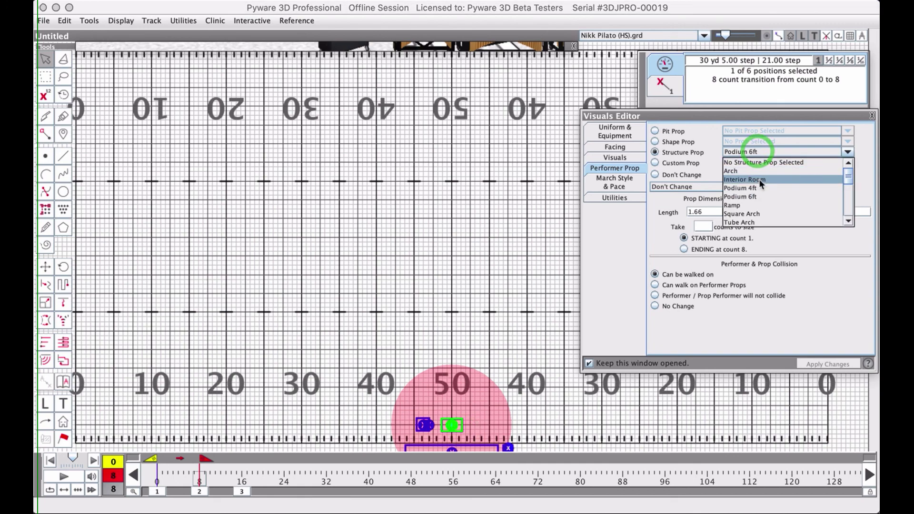
scroll(758, 179, "down", 2)
scroll(759, 179, "down", 5)
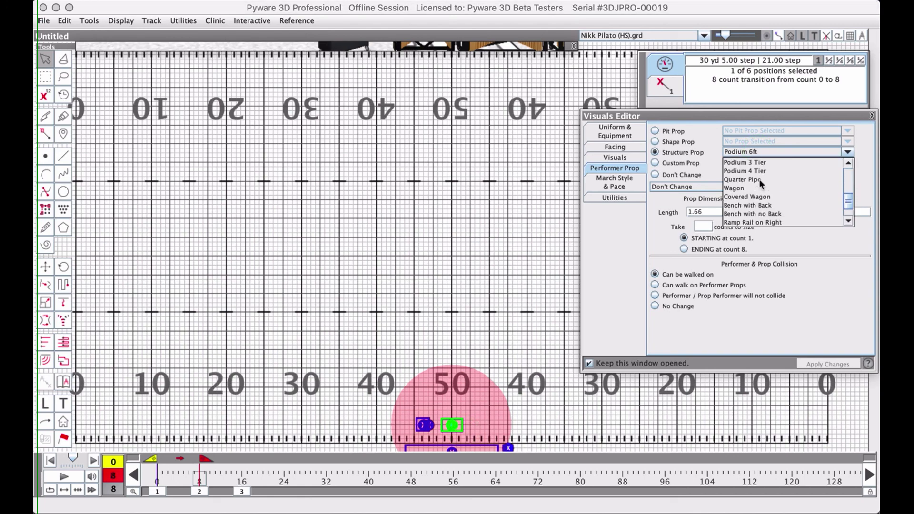
left_click(756, 213)
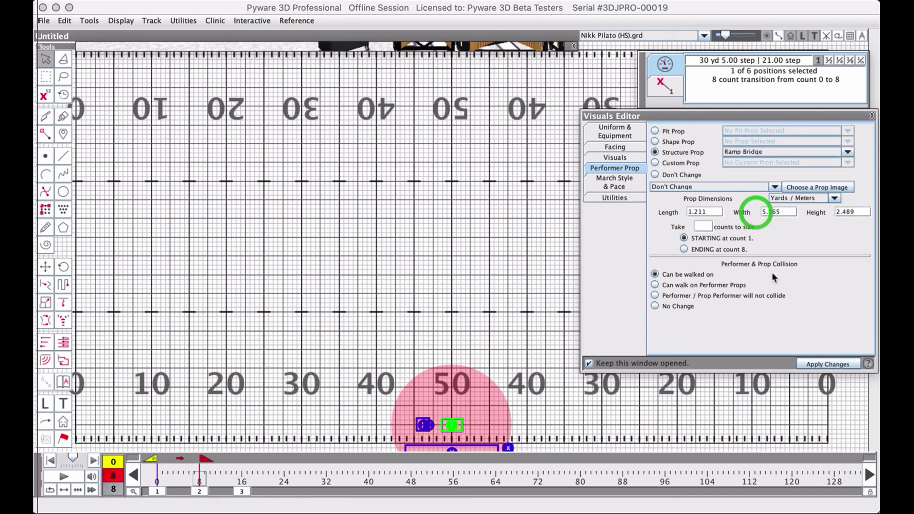
left_click(757, 152)
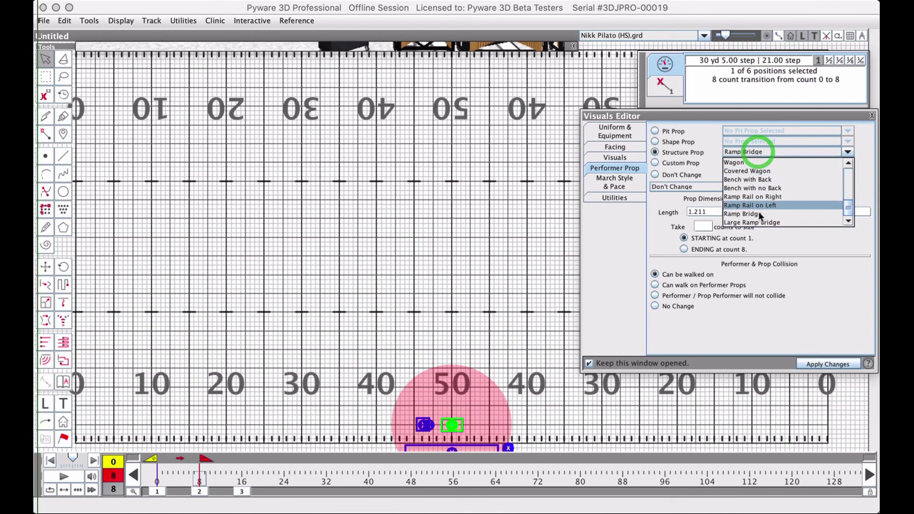
left_click(756, 222)
left_click(816, 362)
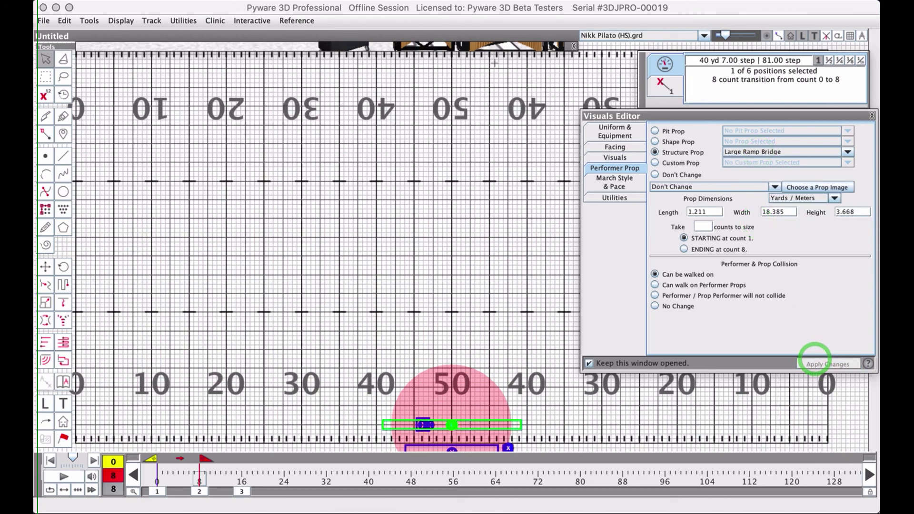
Check the ramp bridge briefly in the 3D view, then deselect it
left_click(408, 46)
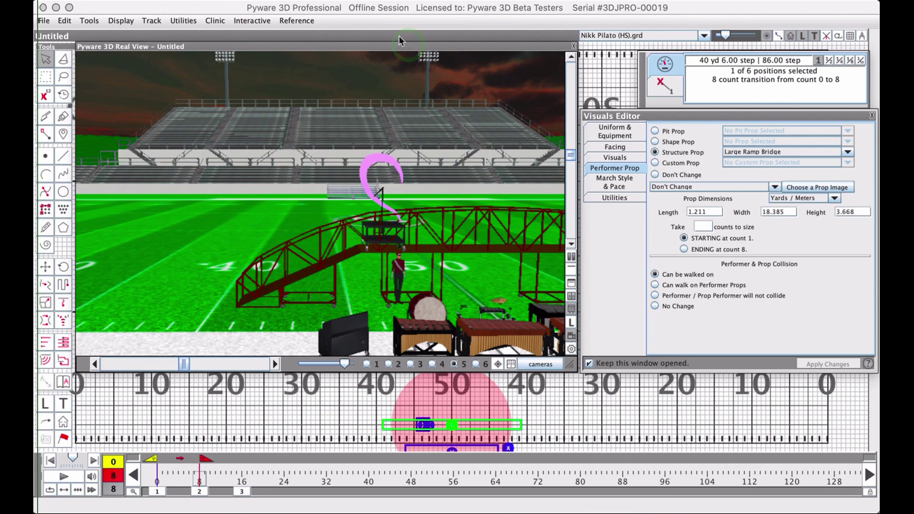
left_click(394, 46)
key("F2")
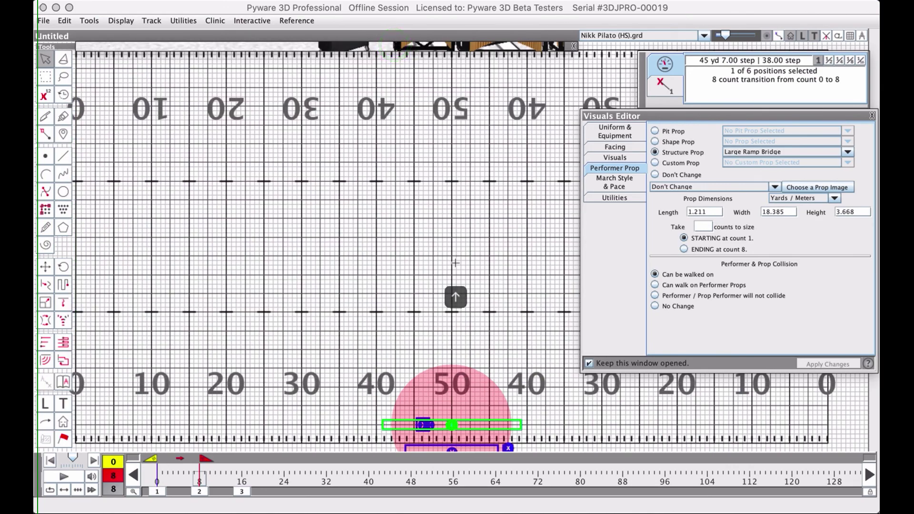
left_click(451, 396)
At set 2 (count 8), nudge the ramp bridge prop upfield onto the 50-yard numbers
left_click(159, 490)
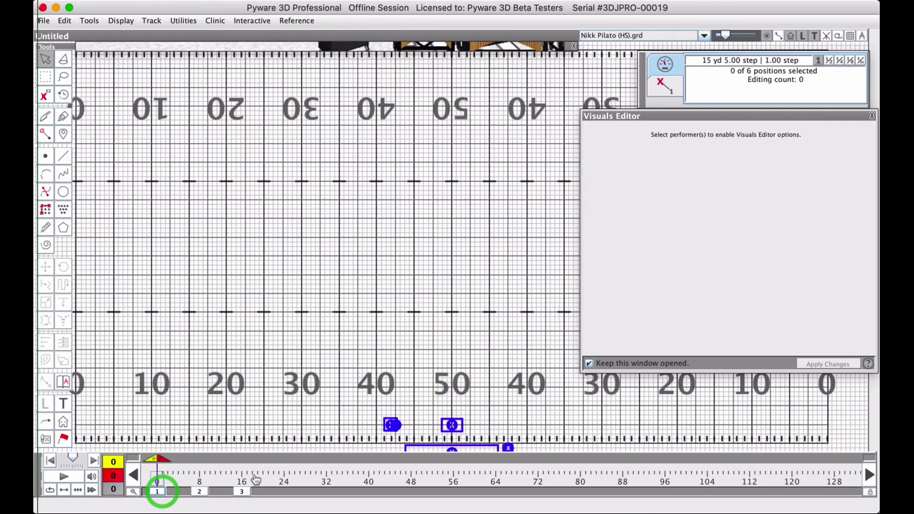
left_click(200, 491)
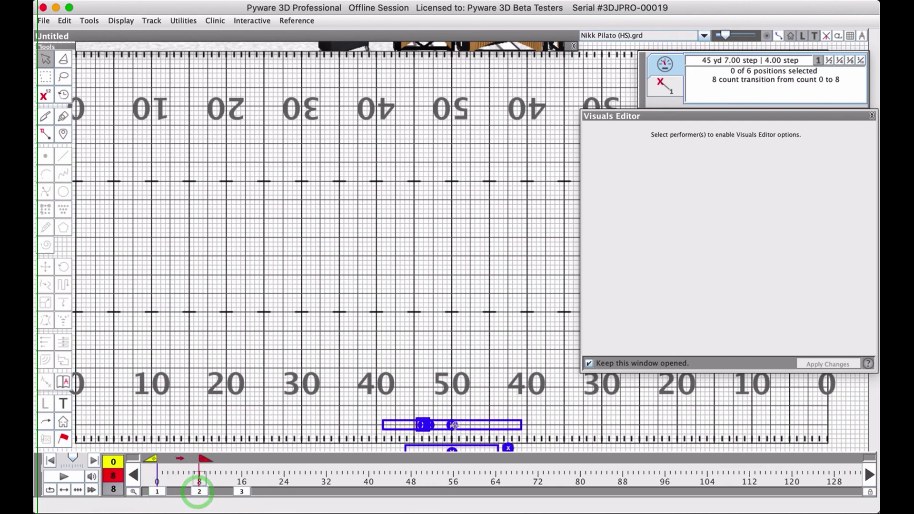
left_click(453, 424)
key("Up")
key("Up")
key("Up")
key("Up")
key("Up")
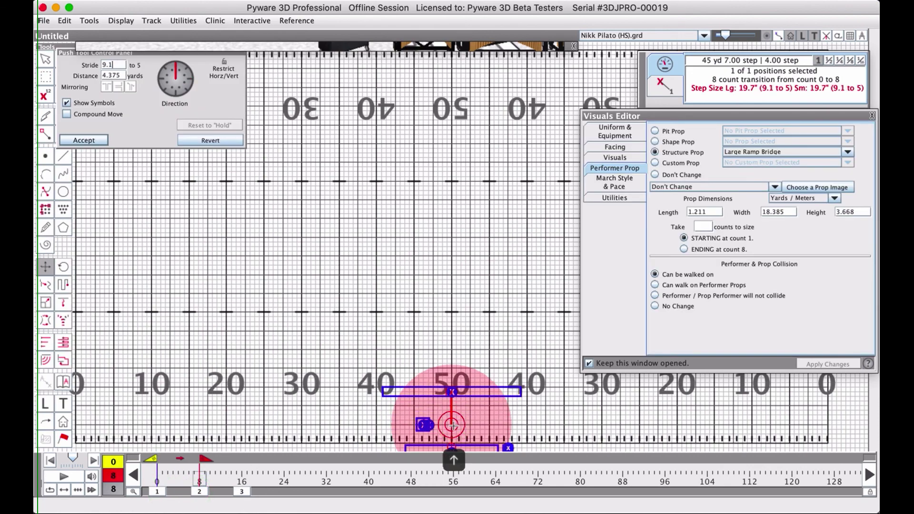
key("Return")
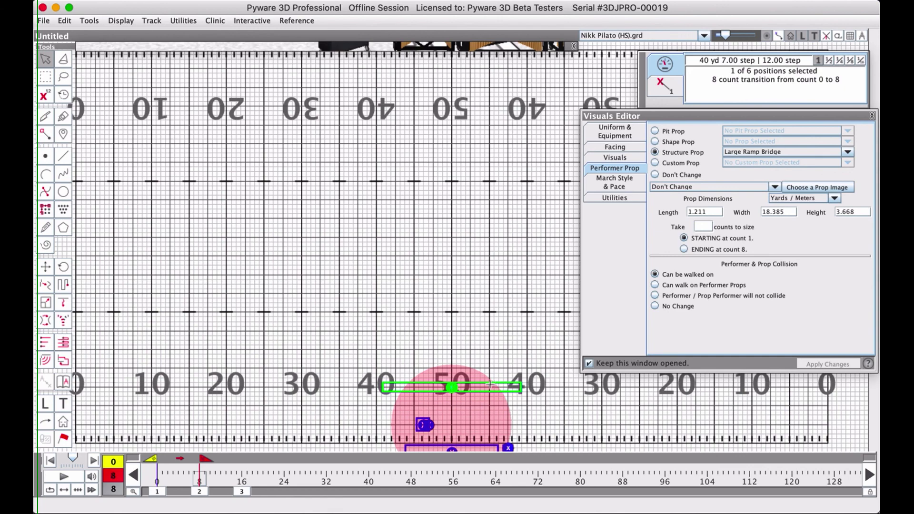
left_click(373, 416)
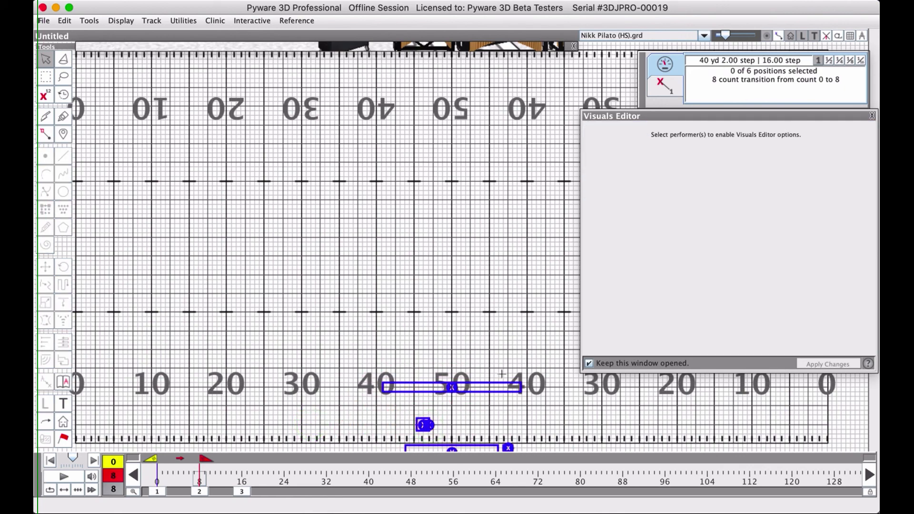
Delete the selected transition on the count timeline
left_click_drag(439, 379, 469, 397)
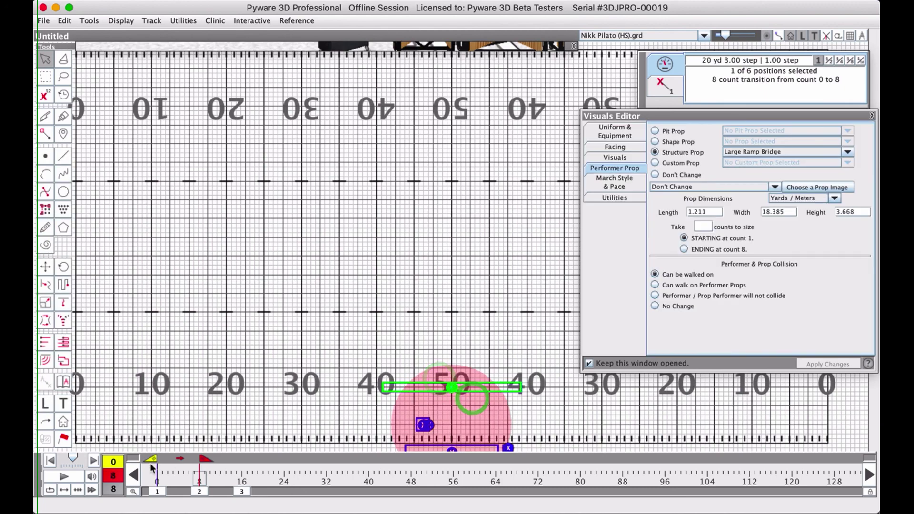
left_click(179, 459)
key("Delete")
key("Return")
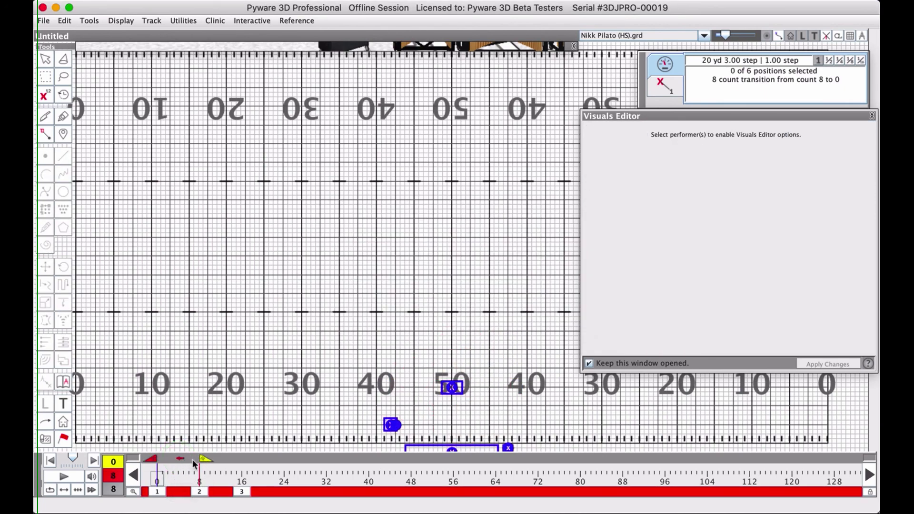
At set 2, add a performer on the 40-yard line at the bridge's left end and view it in 3D
left_click(181, 459)
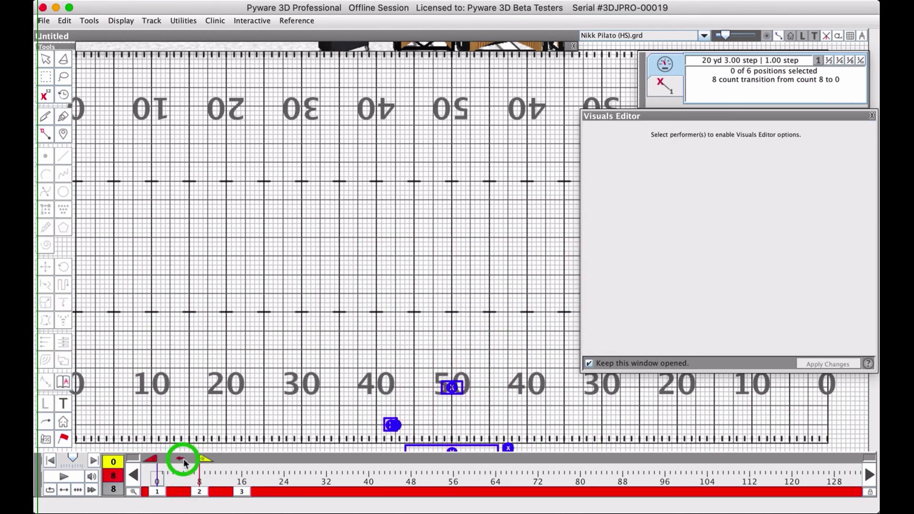
left_click(240, 490)
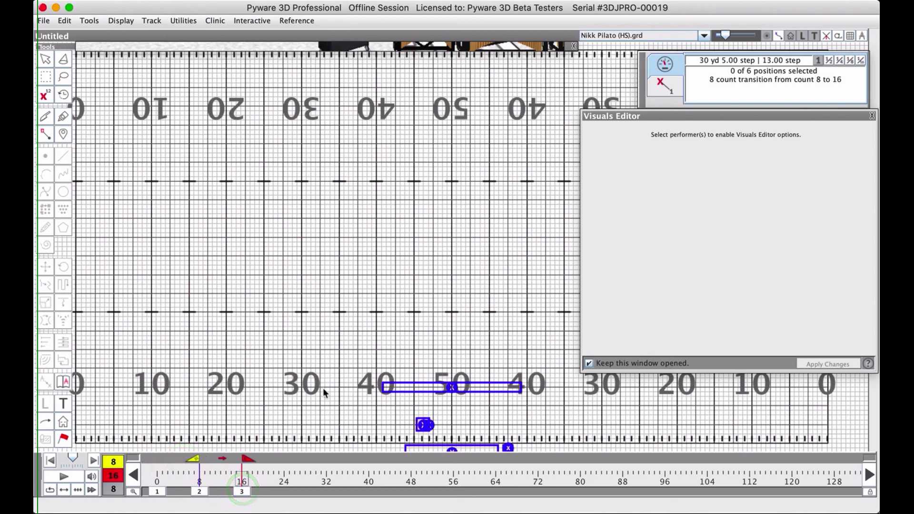
left_click(199, 492)
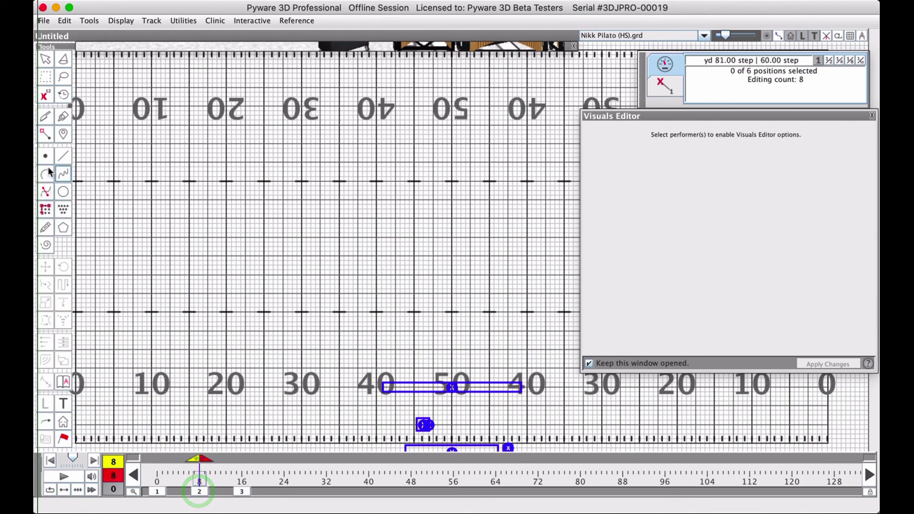
left_click(46, 157)
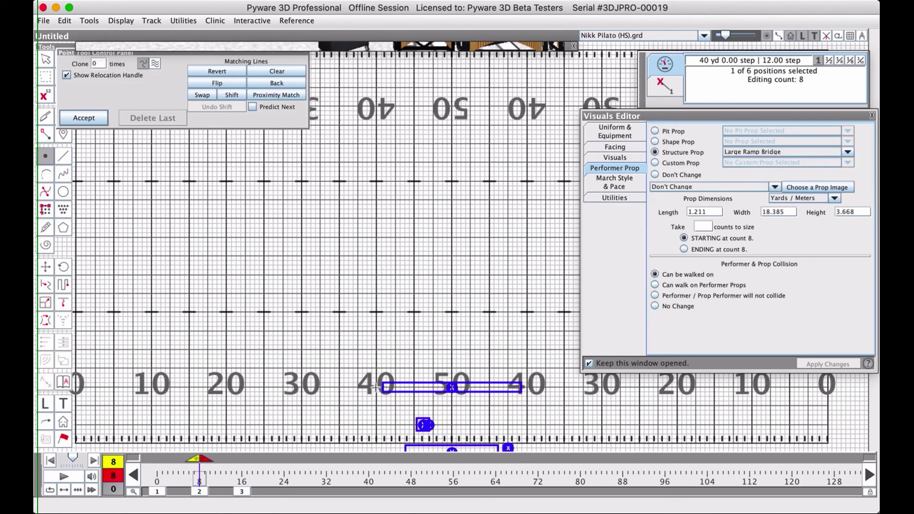
left_click(376, 388)
left_click(387, 420)
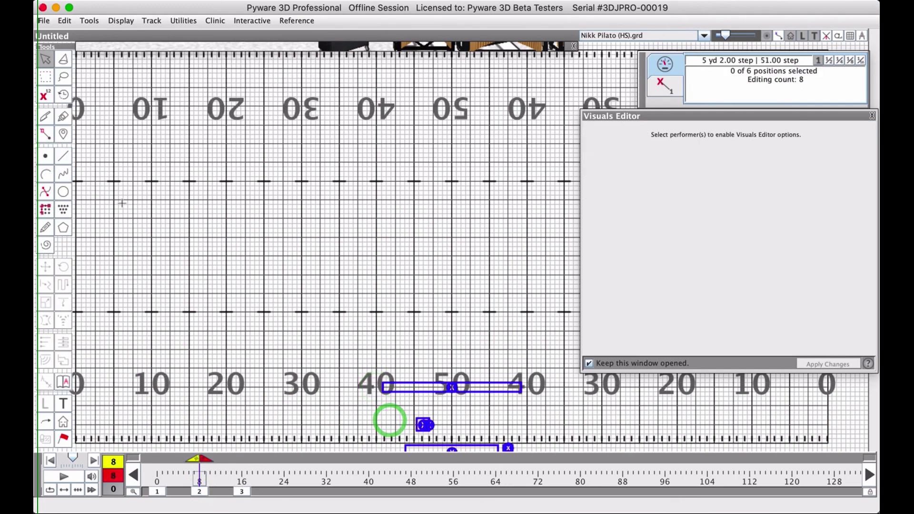
left_click(46, 155)
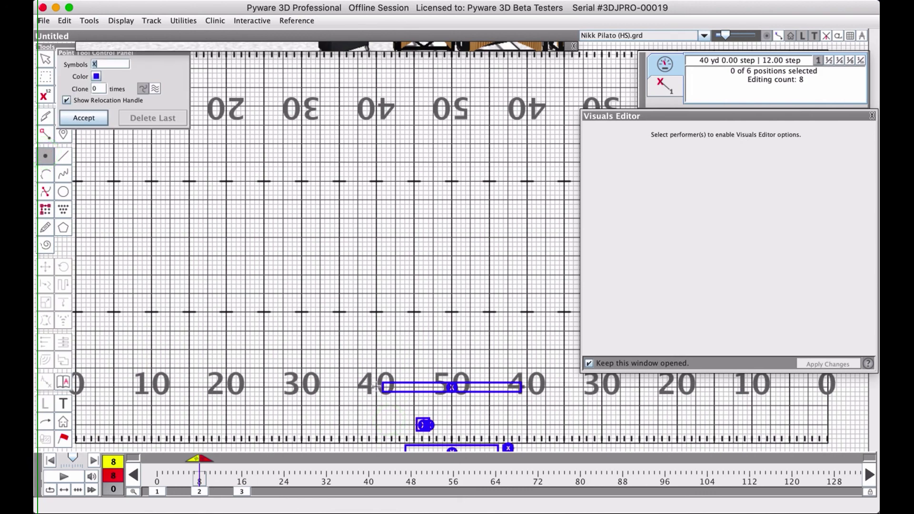
left_click(376, 387)
key("Return")
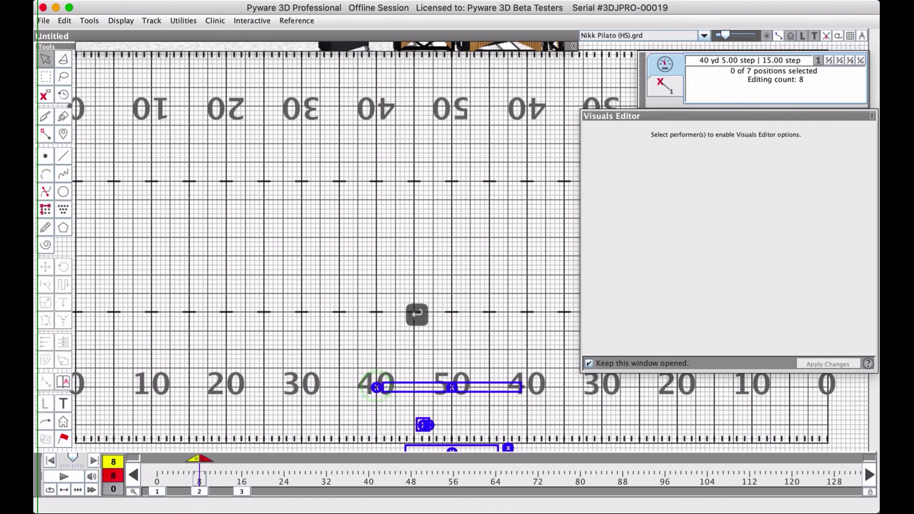
left_click(357, 42)
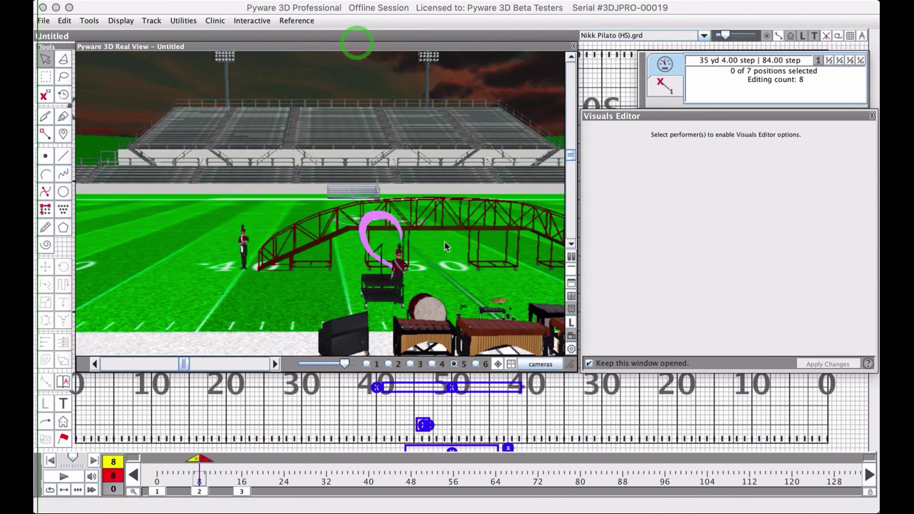
left_click(407, 415)
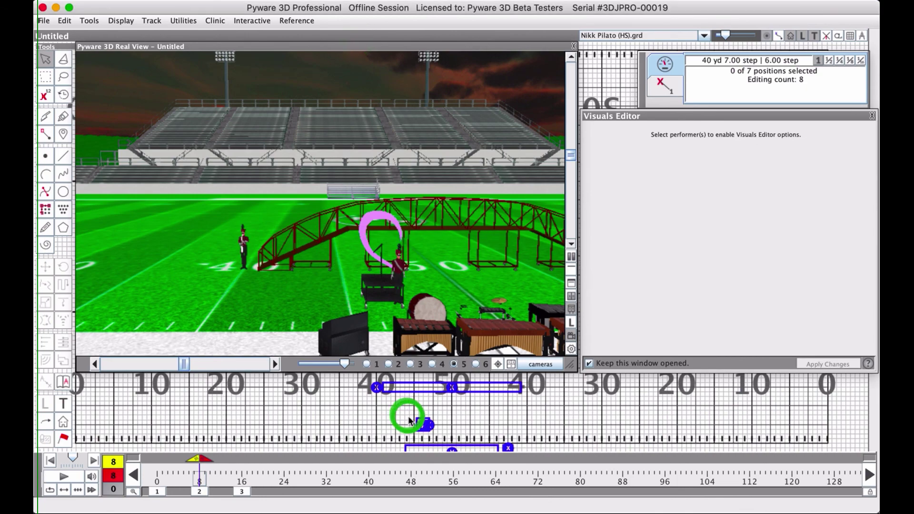
Permanently delete the marked Half Heart prop and its neighbouring performer, keeping the ramp bridge
left_click(443, 445)
key("Delete")
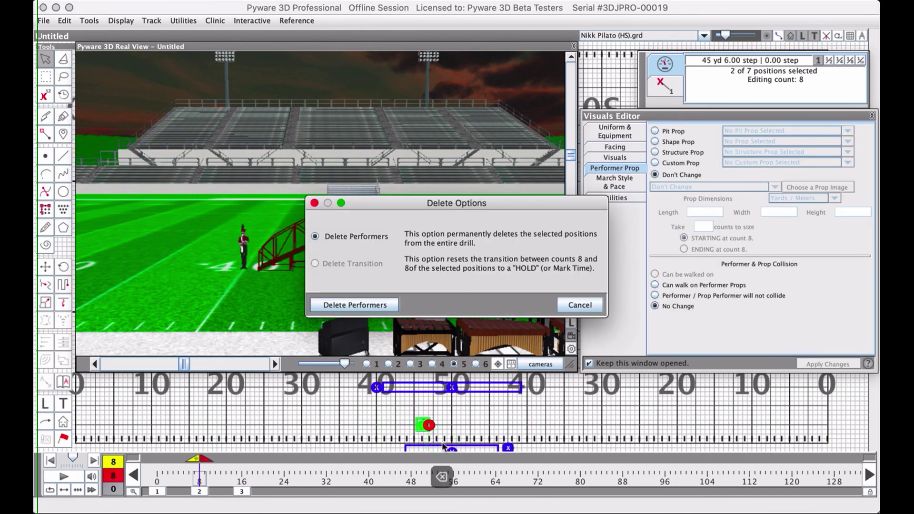
left_click(368, 308)
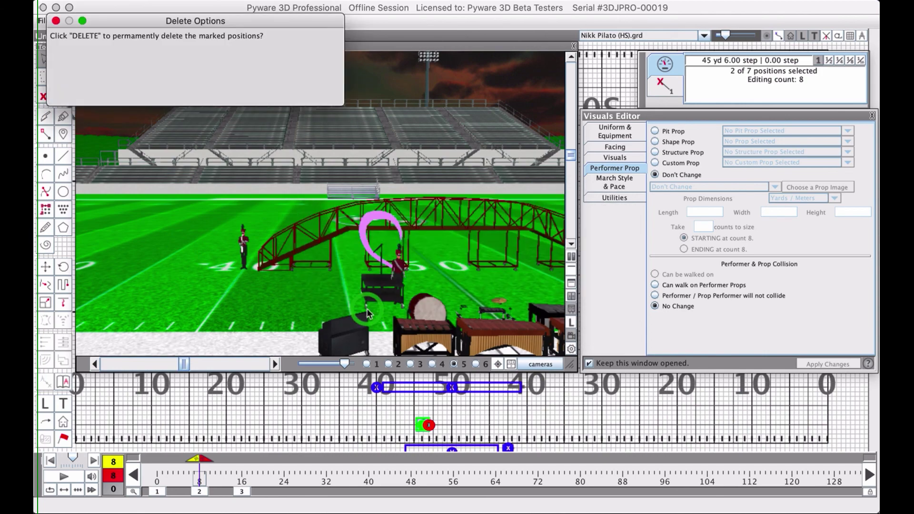
left_click(121, 92)
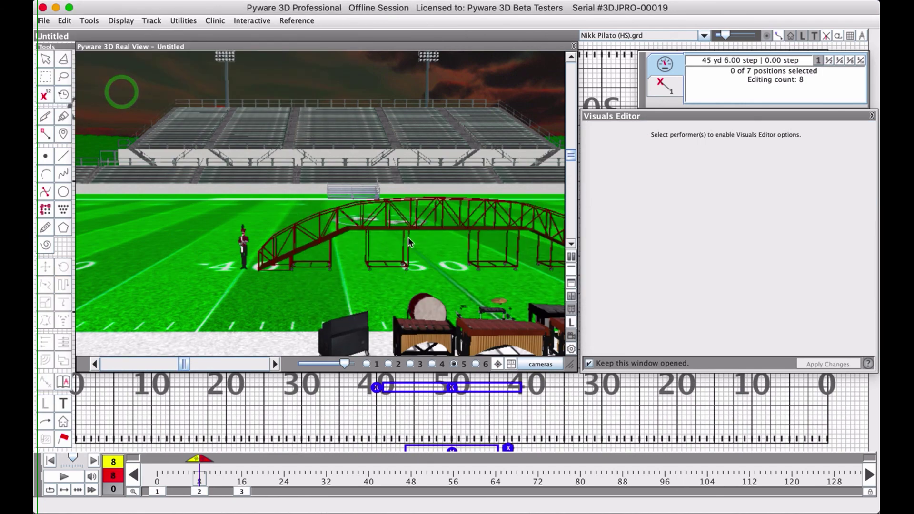
left_click_drag(184, 364, 190, 365)
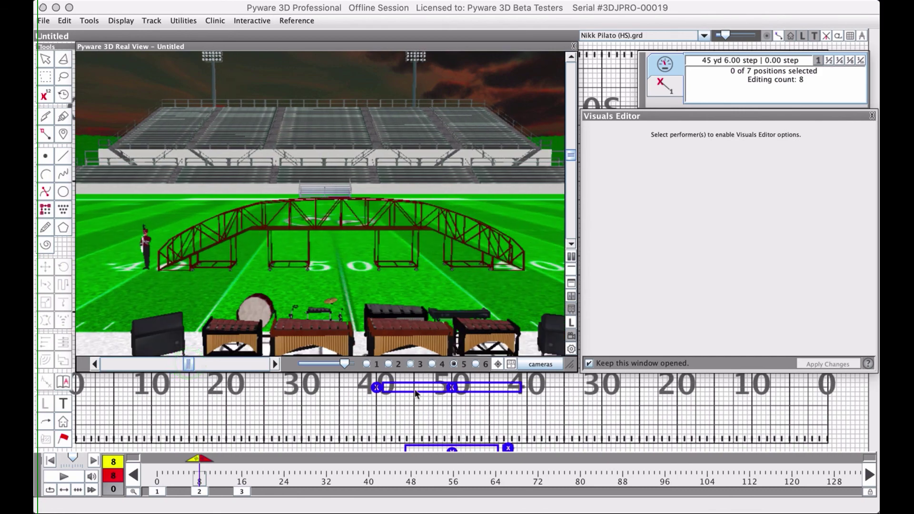
On the count 16 page, move the performer from the 40 seven steps right onto the ramp bridge
left_click(409, 407)
left_click(243, 491)
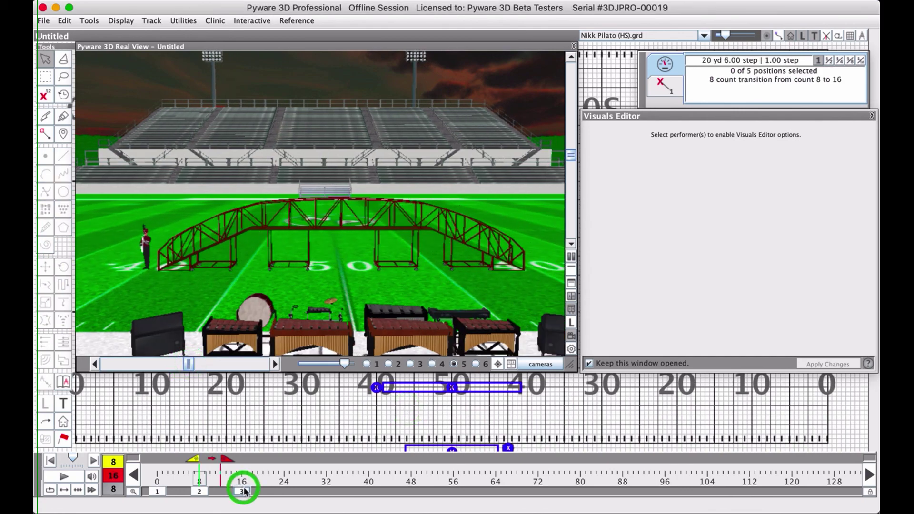
left_click(376, 387)
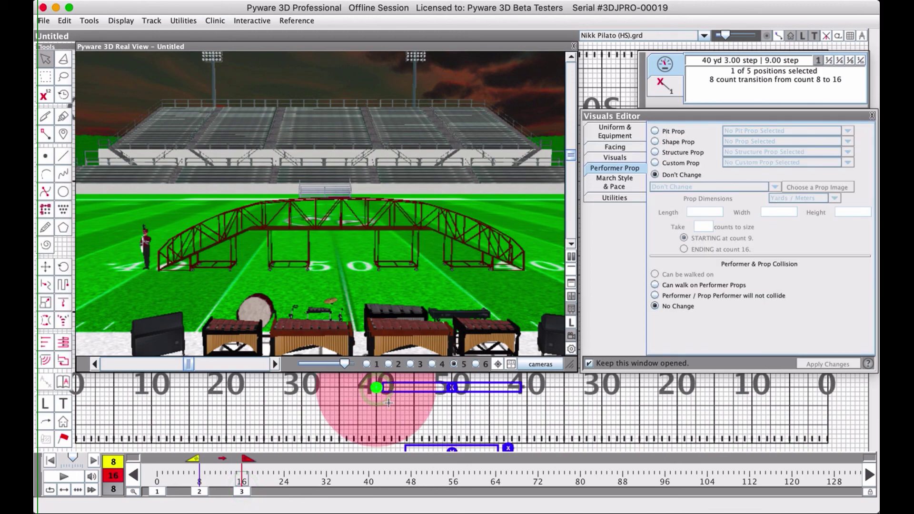
key("F2")
key("Right")
key("Right")
key("Right")
key("Right")
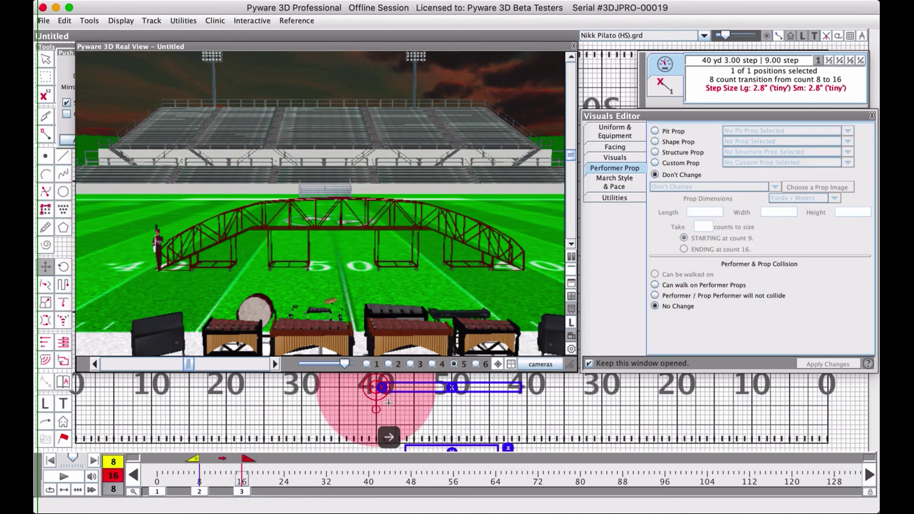
key("Right")
key("Right")
key("Right")
key("Right")
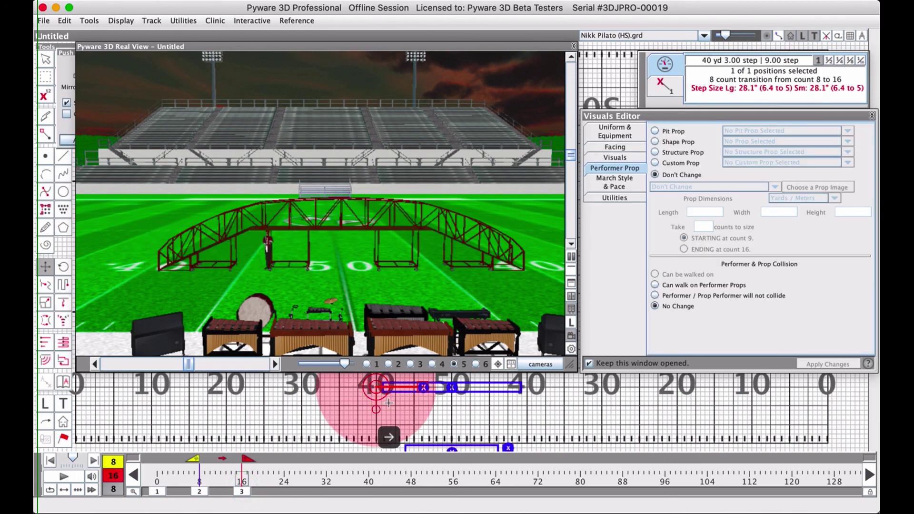
key("Left")
key("Left")
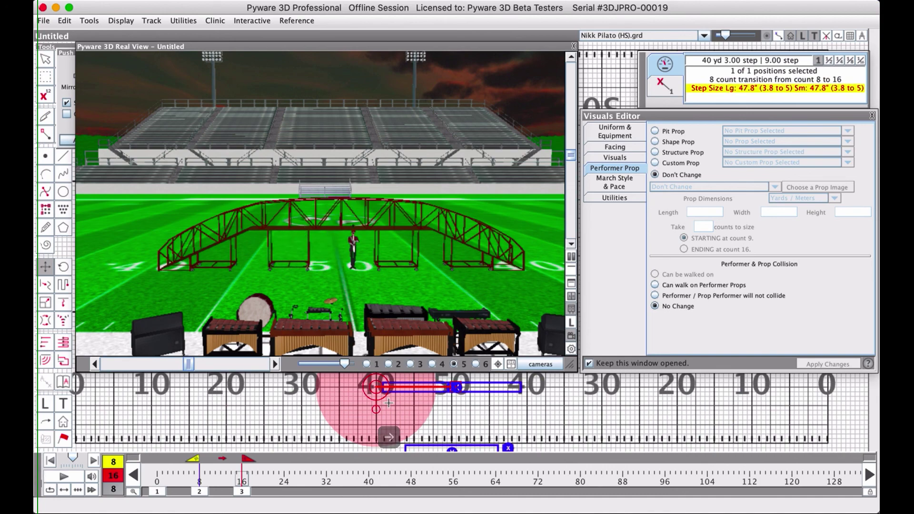
key("Left")
key("Left")
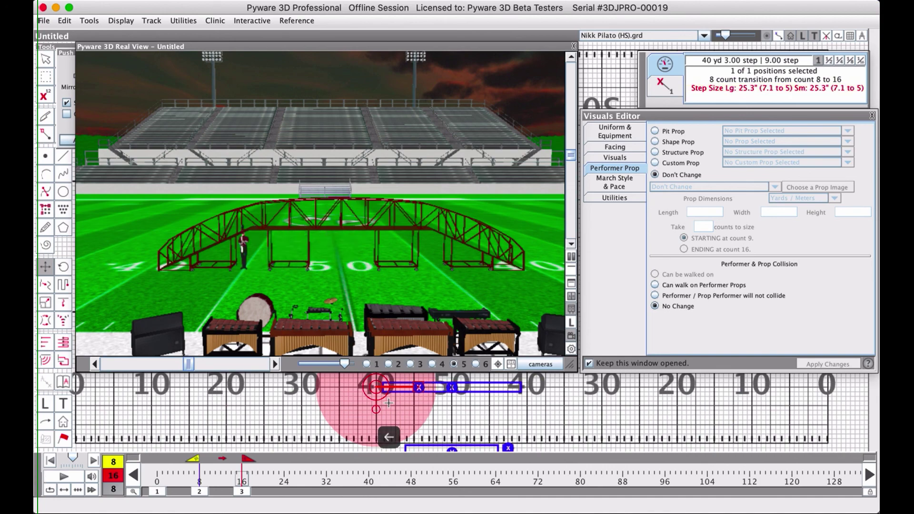
key("Return")
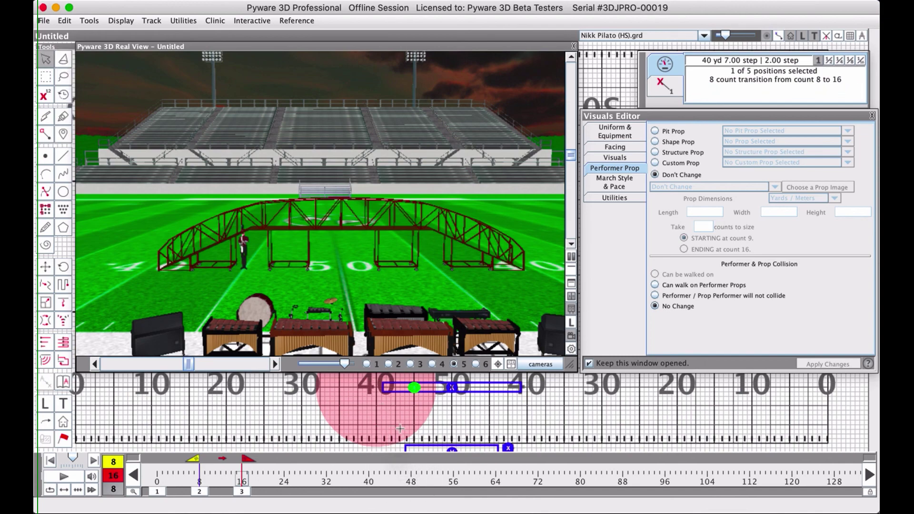
Apply Can walk on Performer Props to the performer, select the Large Ramp Bridge, and play the transition
left_click(689, 286)
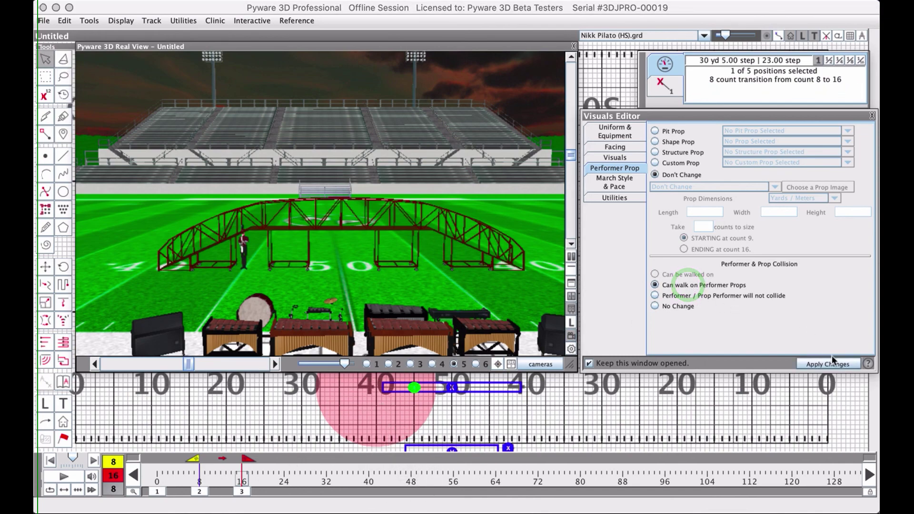
left_click(830, 367)
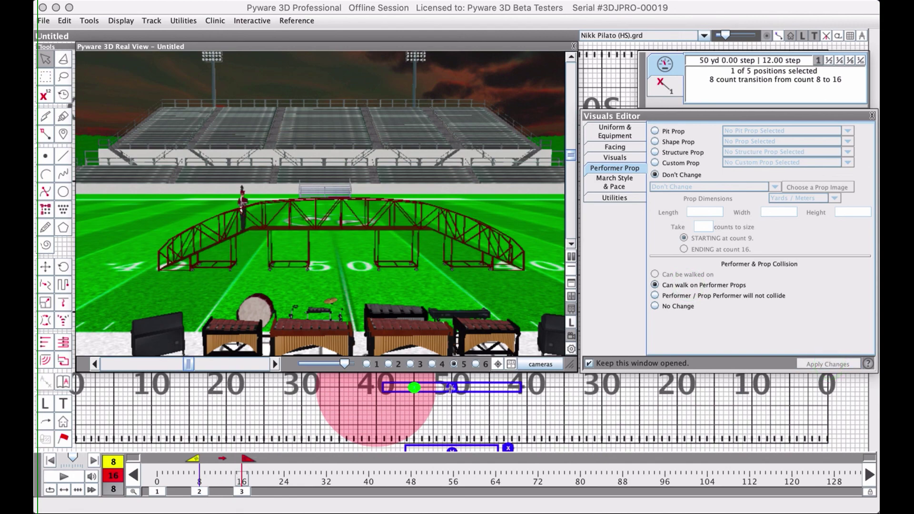
left_click(450, 388)
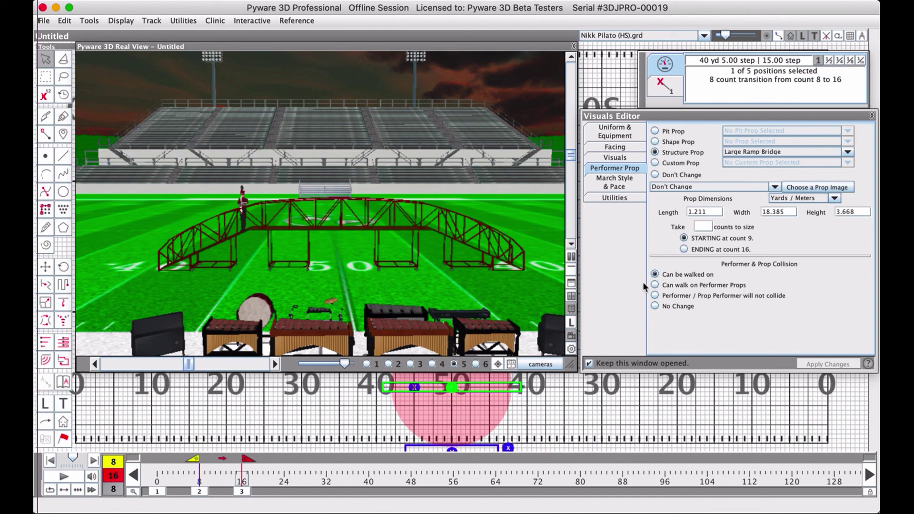
left_click(65, 476)
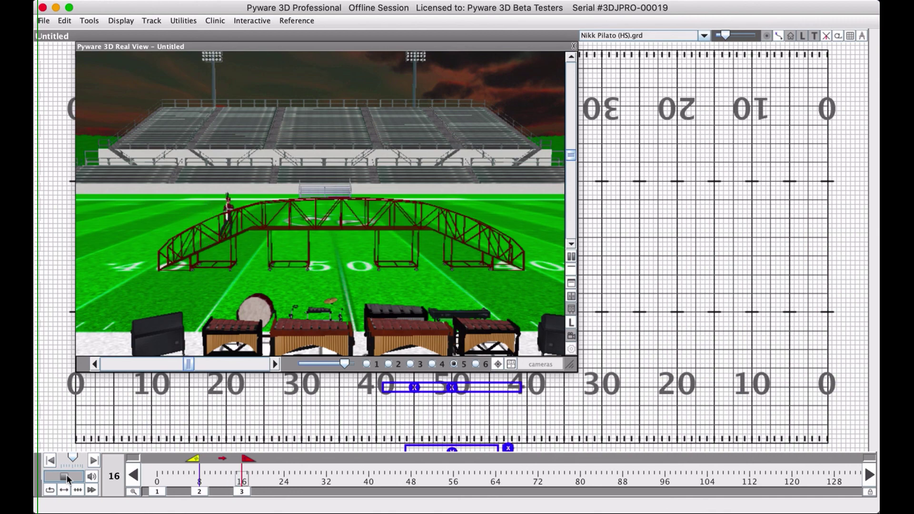
Apply Performer / Prop Performer will not collide to the Large Ramp Bridge, replay, and reposition the performer
left_click(468, 398)
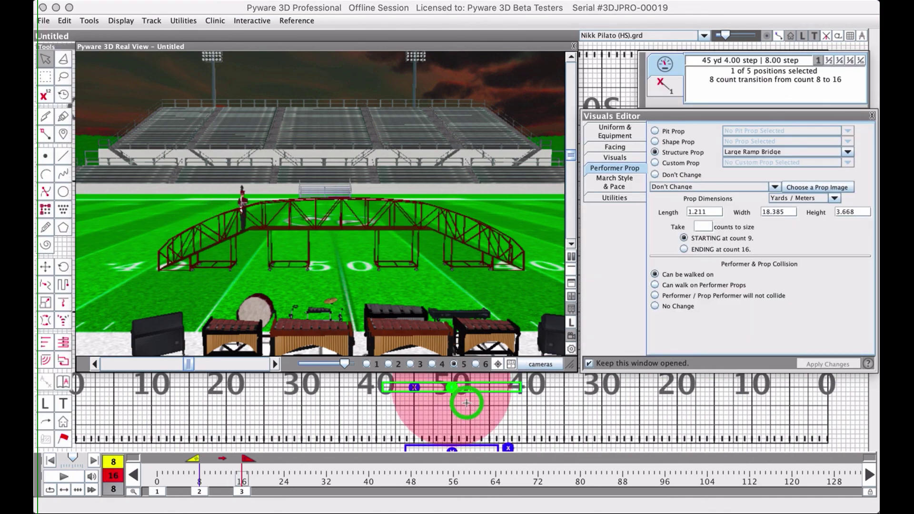
left_click(468, 400)
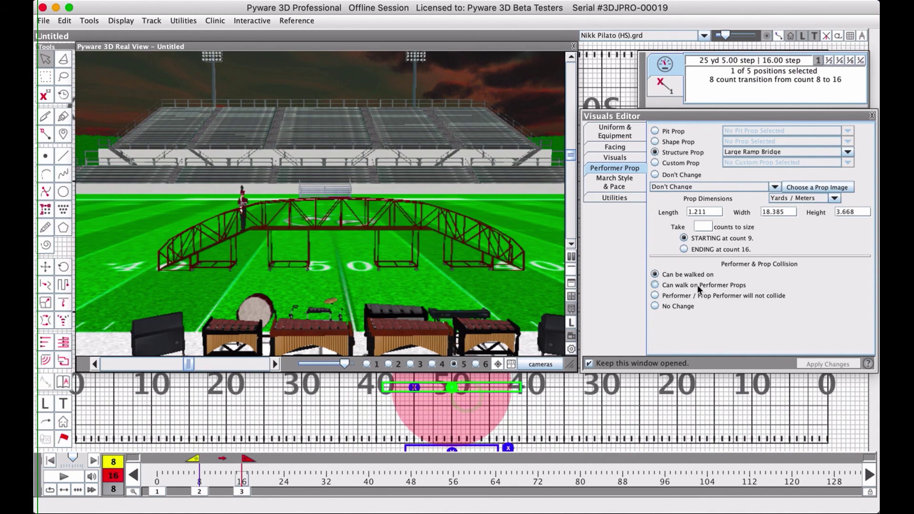
left_click(716, 296)
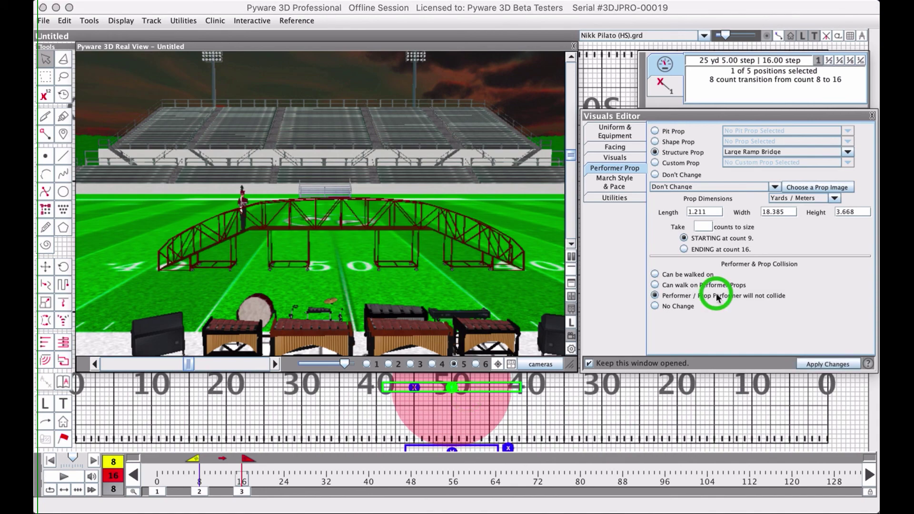
left_click(830, 364)
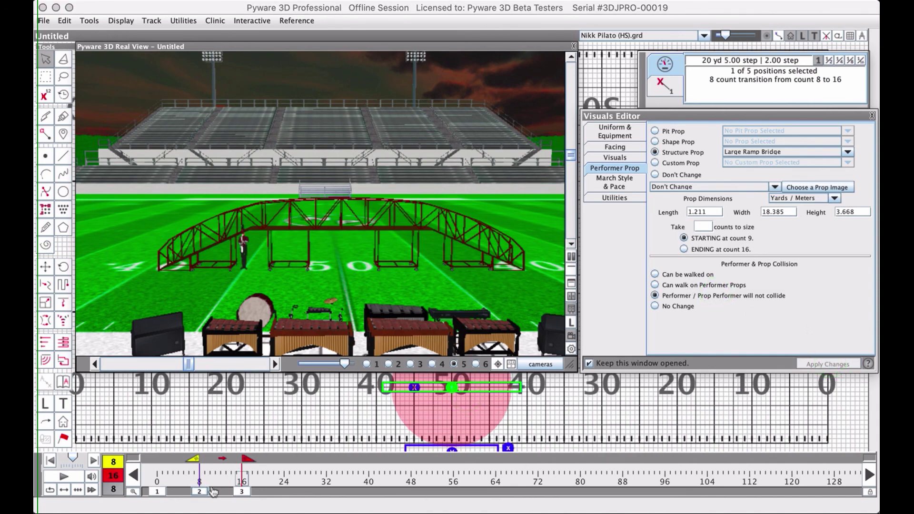
left_click(70, 475)
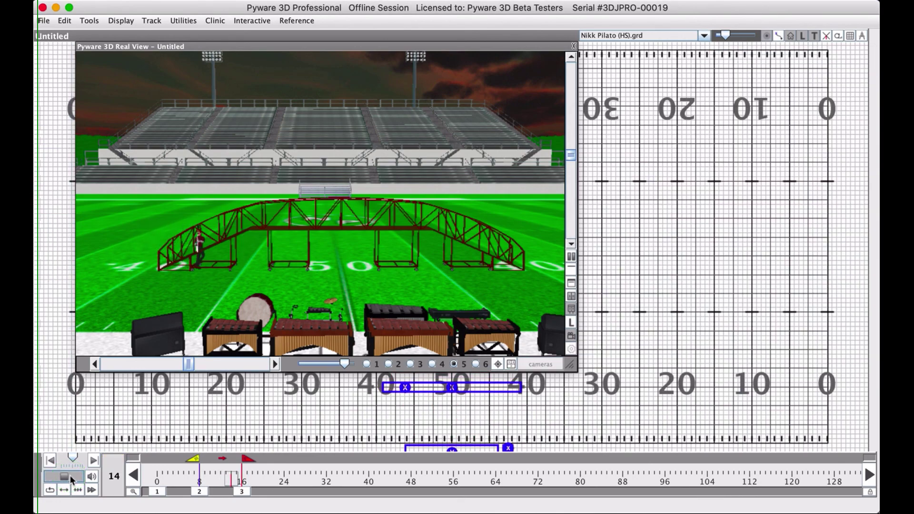
left_click(433, 414)
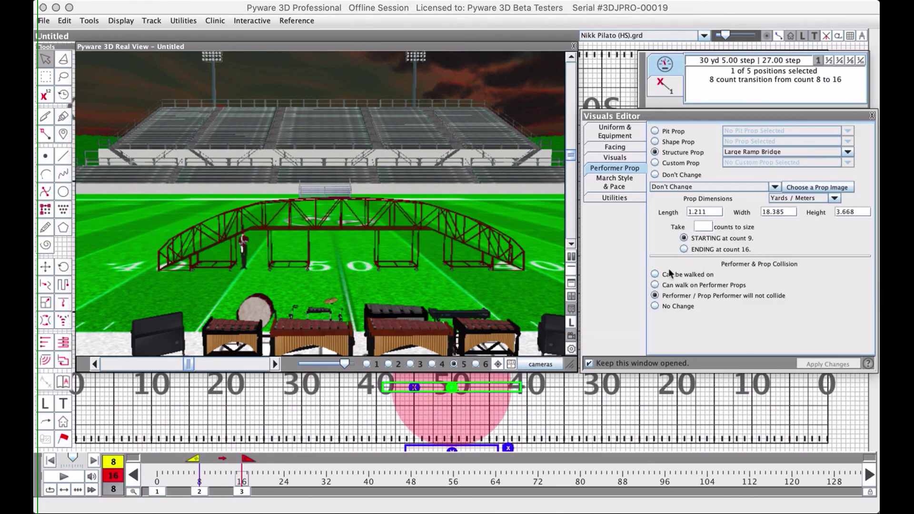
left_click_drag(433, 414, 414, 387)
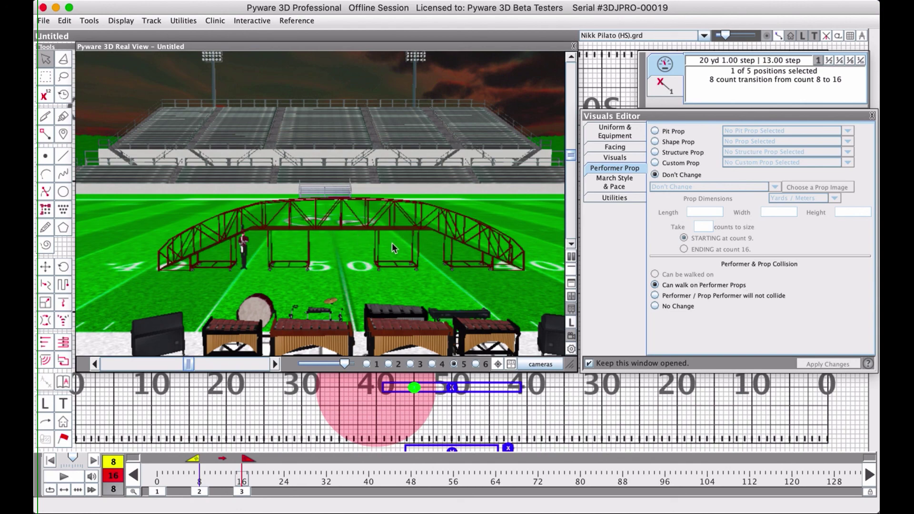
Apply Performer / Prop Performer will not collide to the performer and replay the count 8–16 transition
left_click(656, 296)
left_click(813, 363)
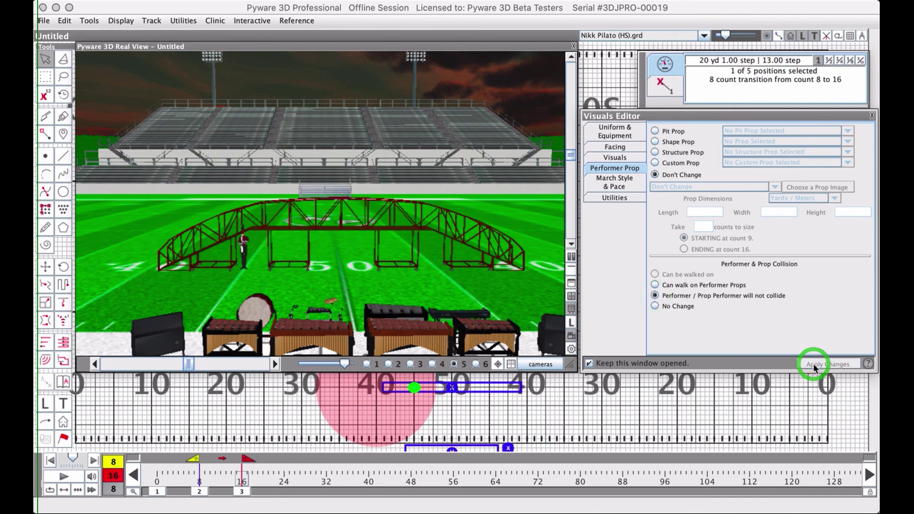
left_click(68, 476)
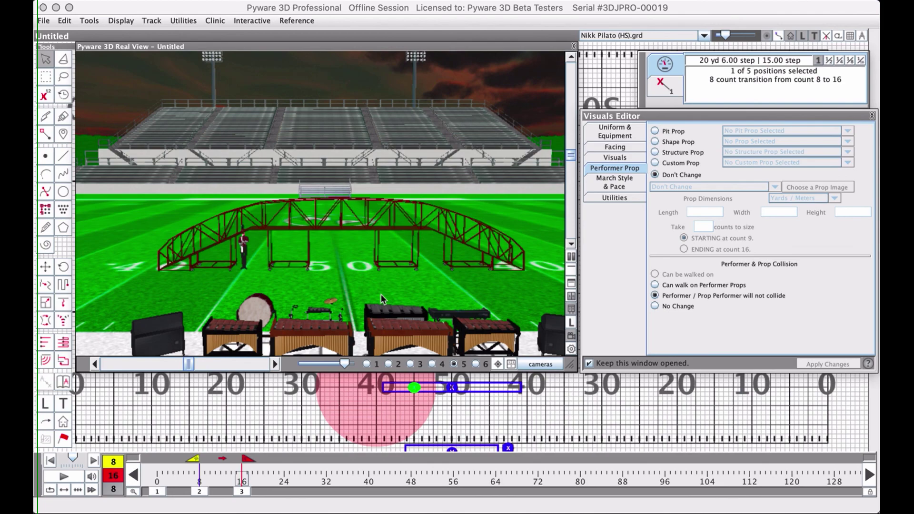
Close the Real View and Visuals Editor panels, leaving the flat field chart with nothing selected
left_click(357, 46)
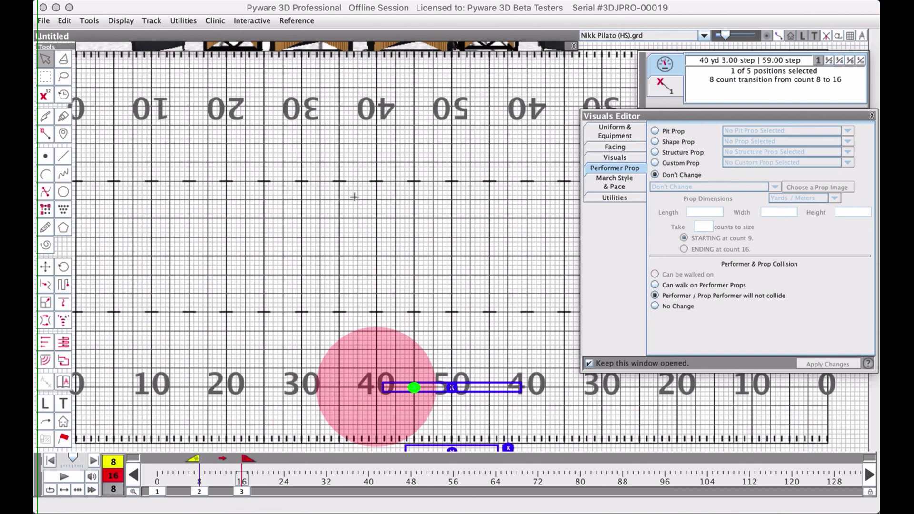
left_click(480, 224)
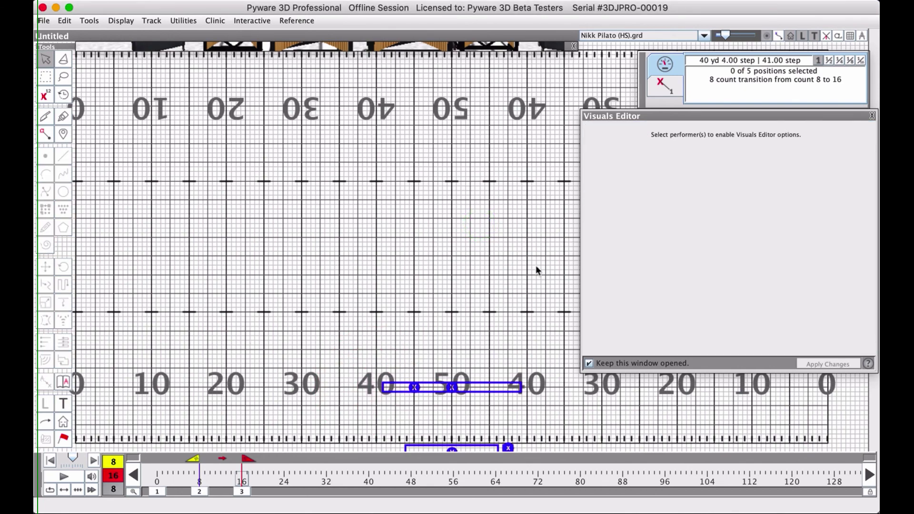
left_click(681, 116)
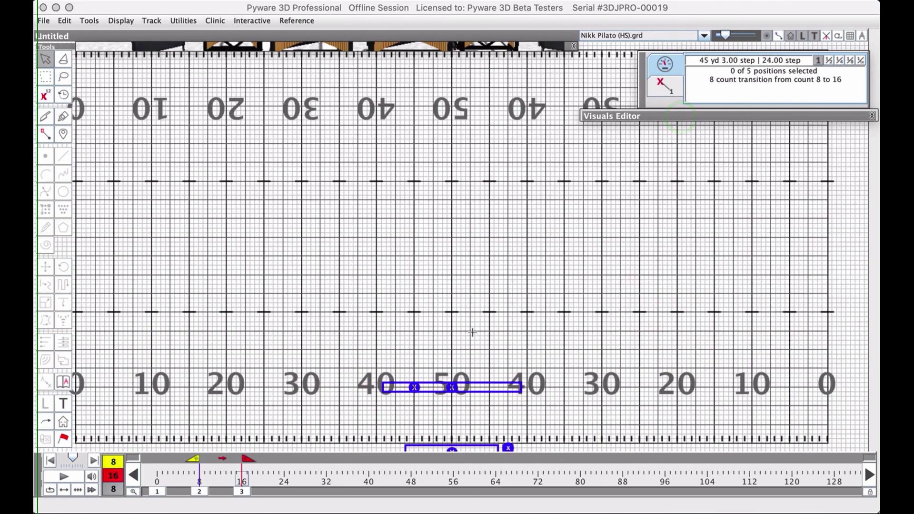
left_click(423, 48)
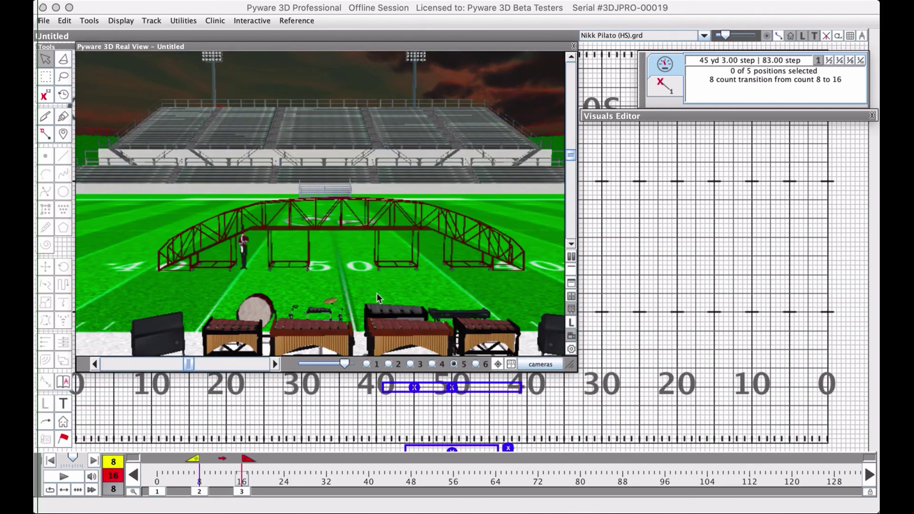
left_click(351, 47)
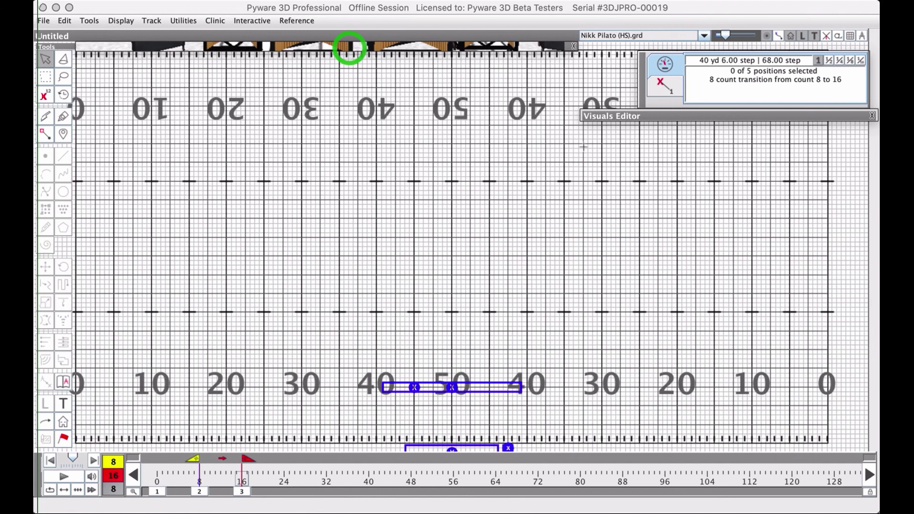